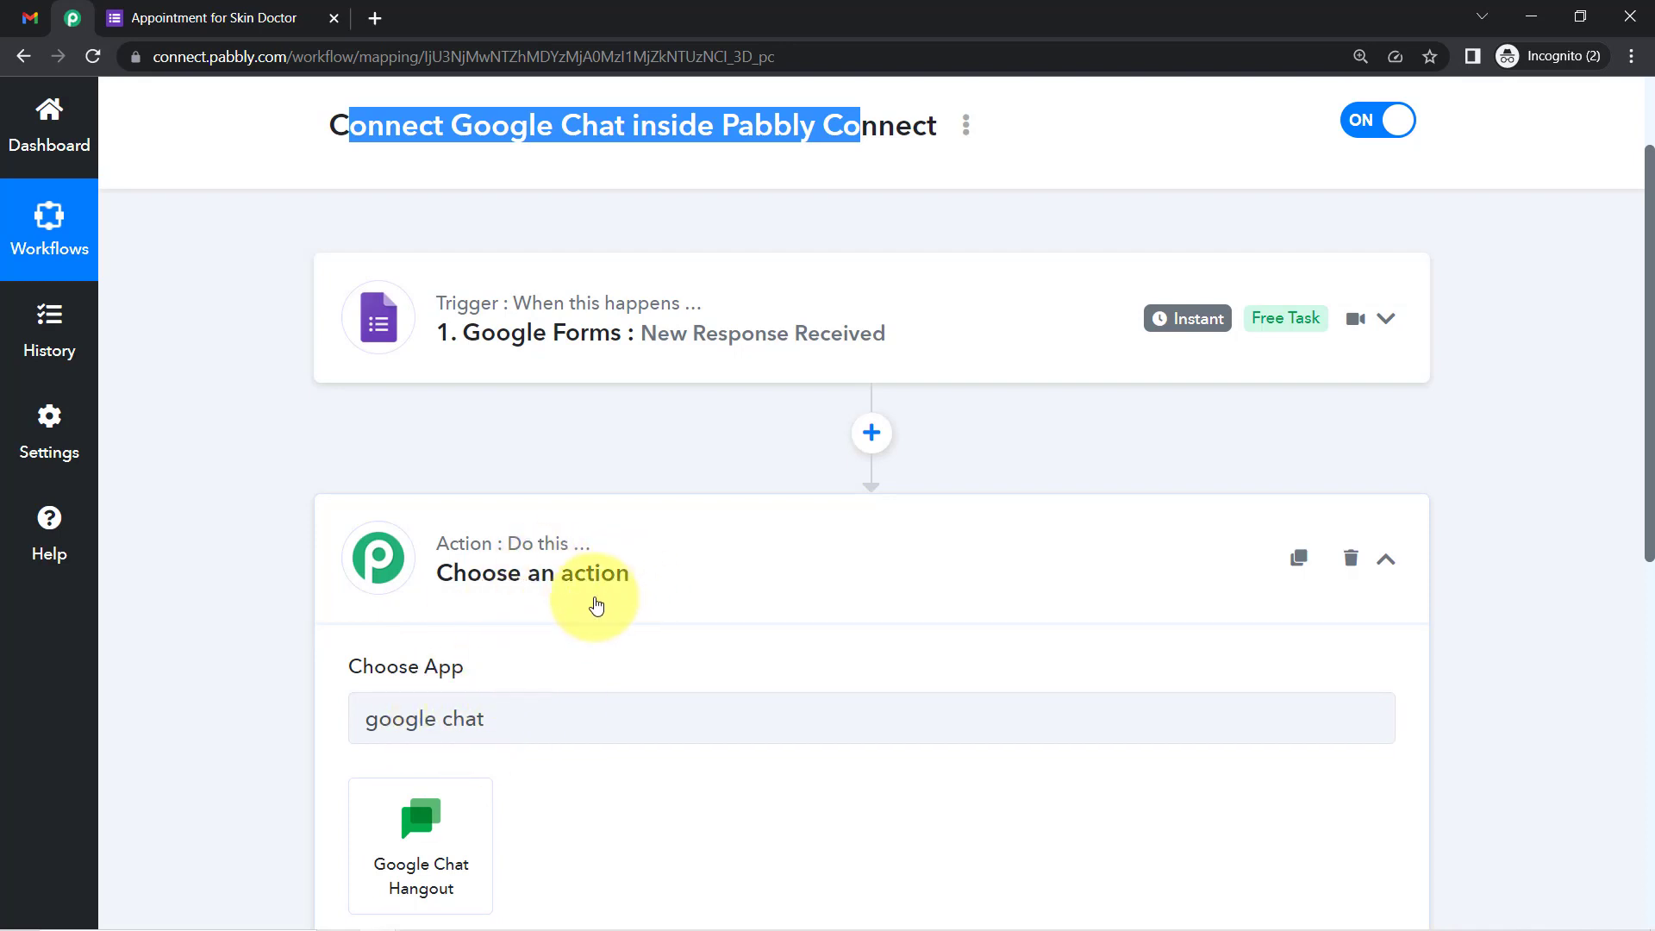
Step: Choose Google Chat Hangout as the app for the workflow's action step
left_click(478, 819)
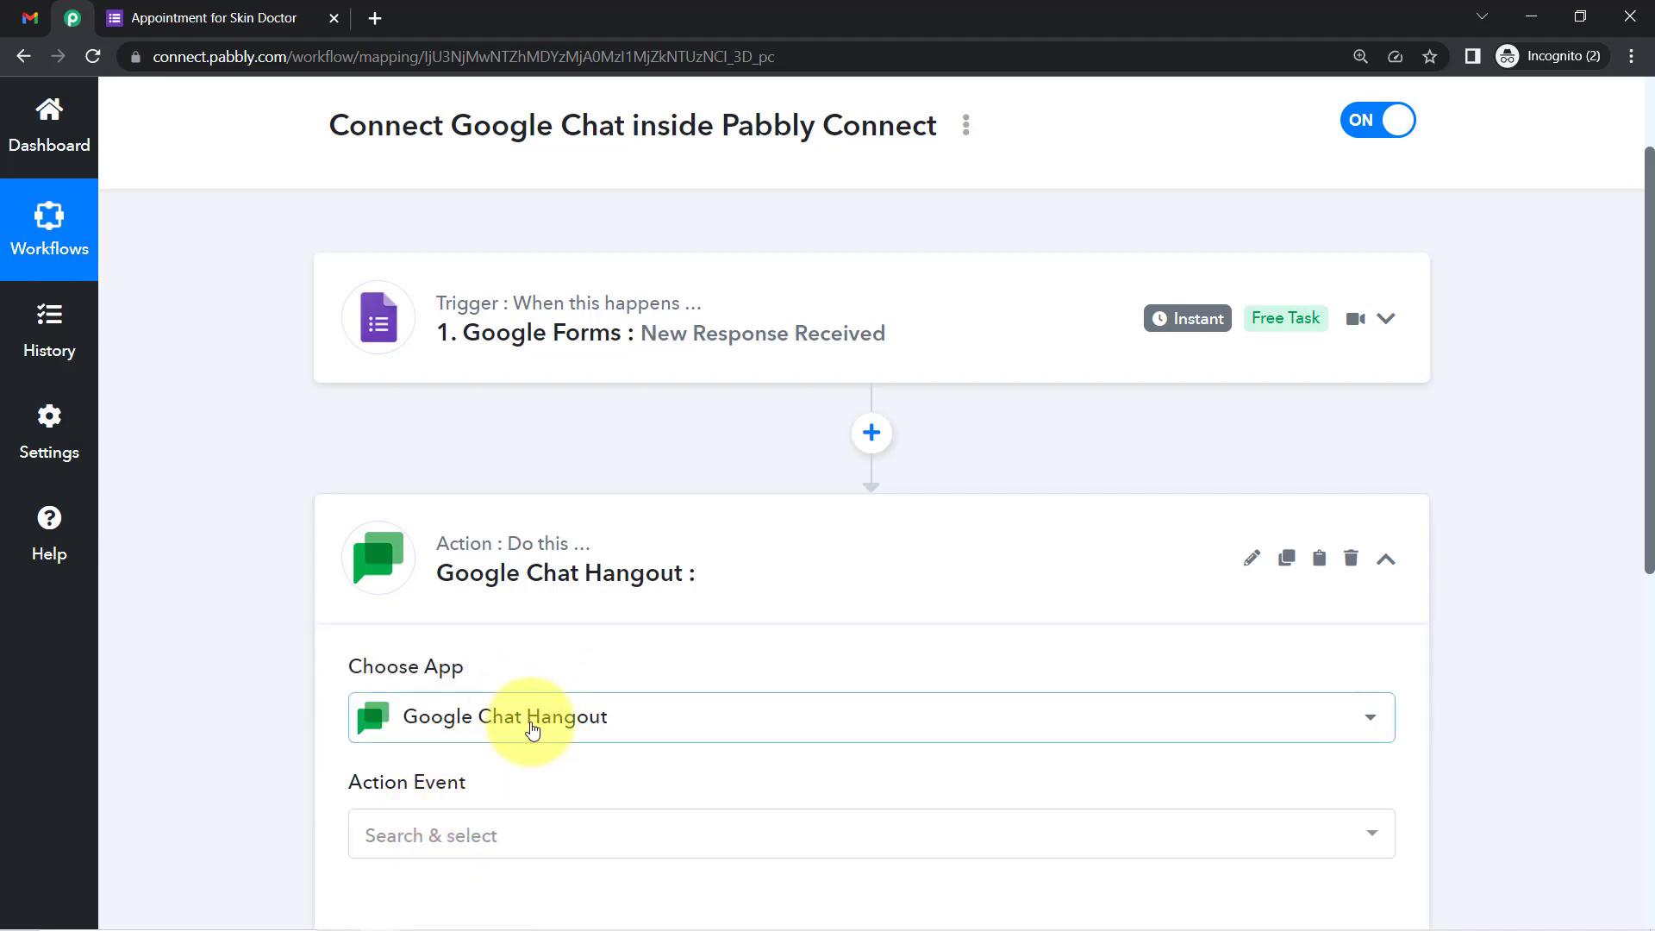
Step: Review the title and video meet instructions of the Appointment for Skin Doctor form, then return to the Pabbly Connect workflow
left_click(241, 8)
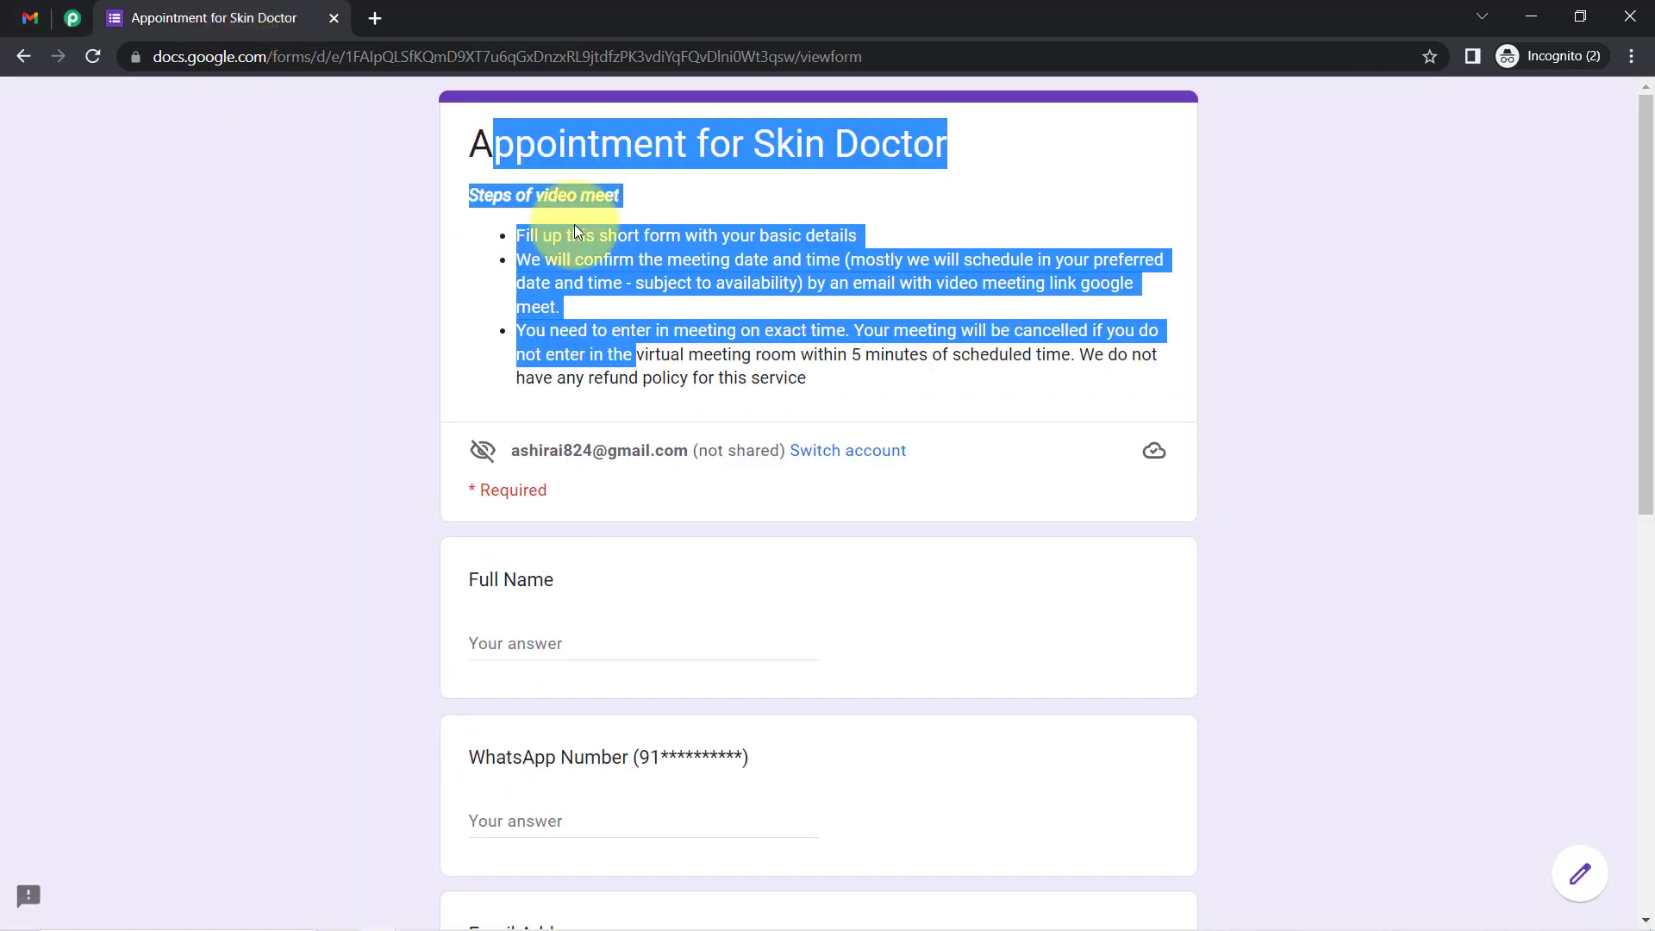
left_click(633, 163)
left_click_drag(493, 142, 702, 354)
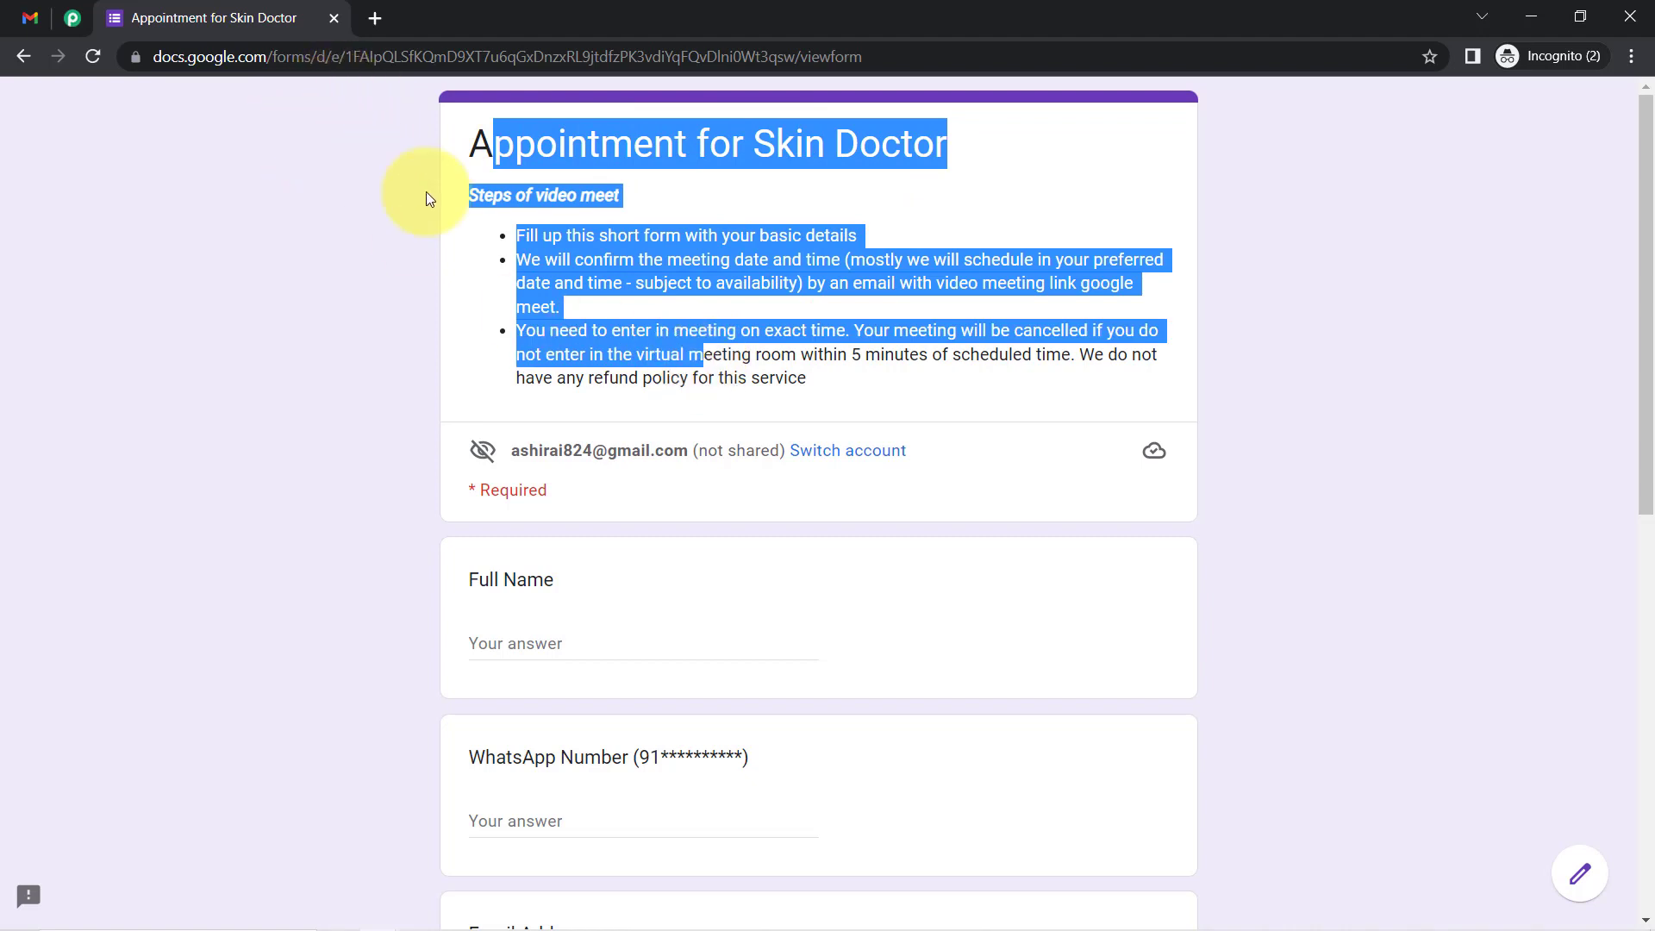
left_click(717, 228)
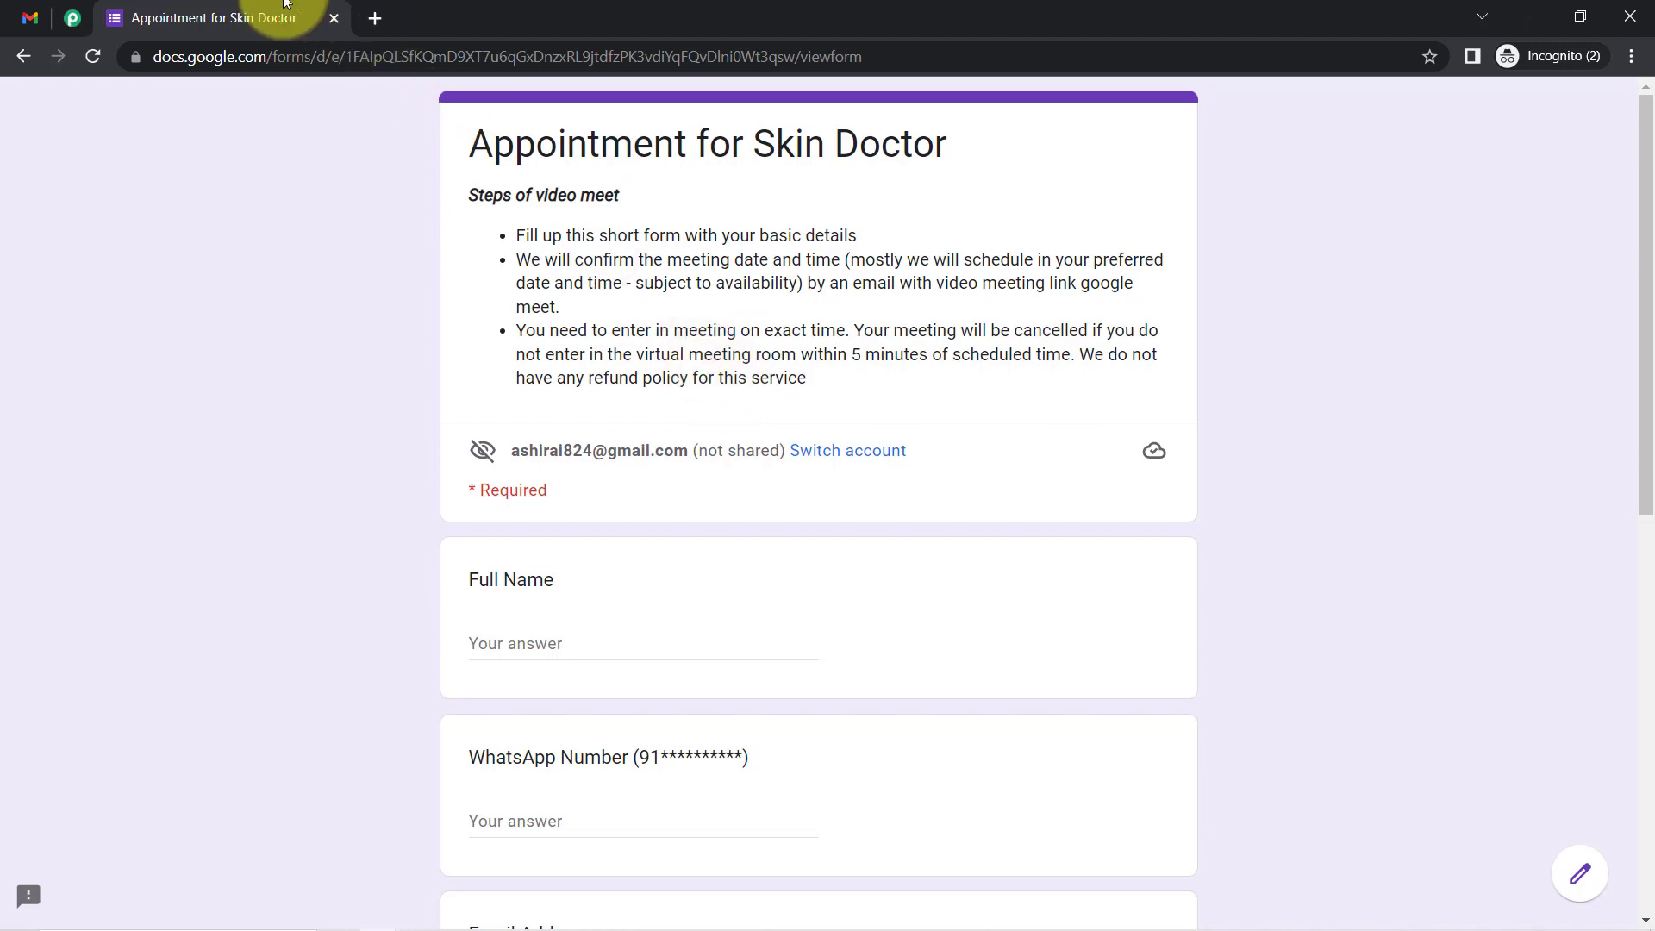
left_click(73, 24)
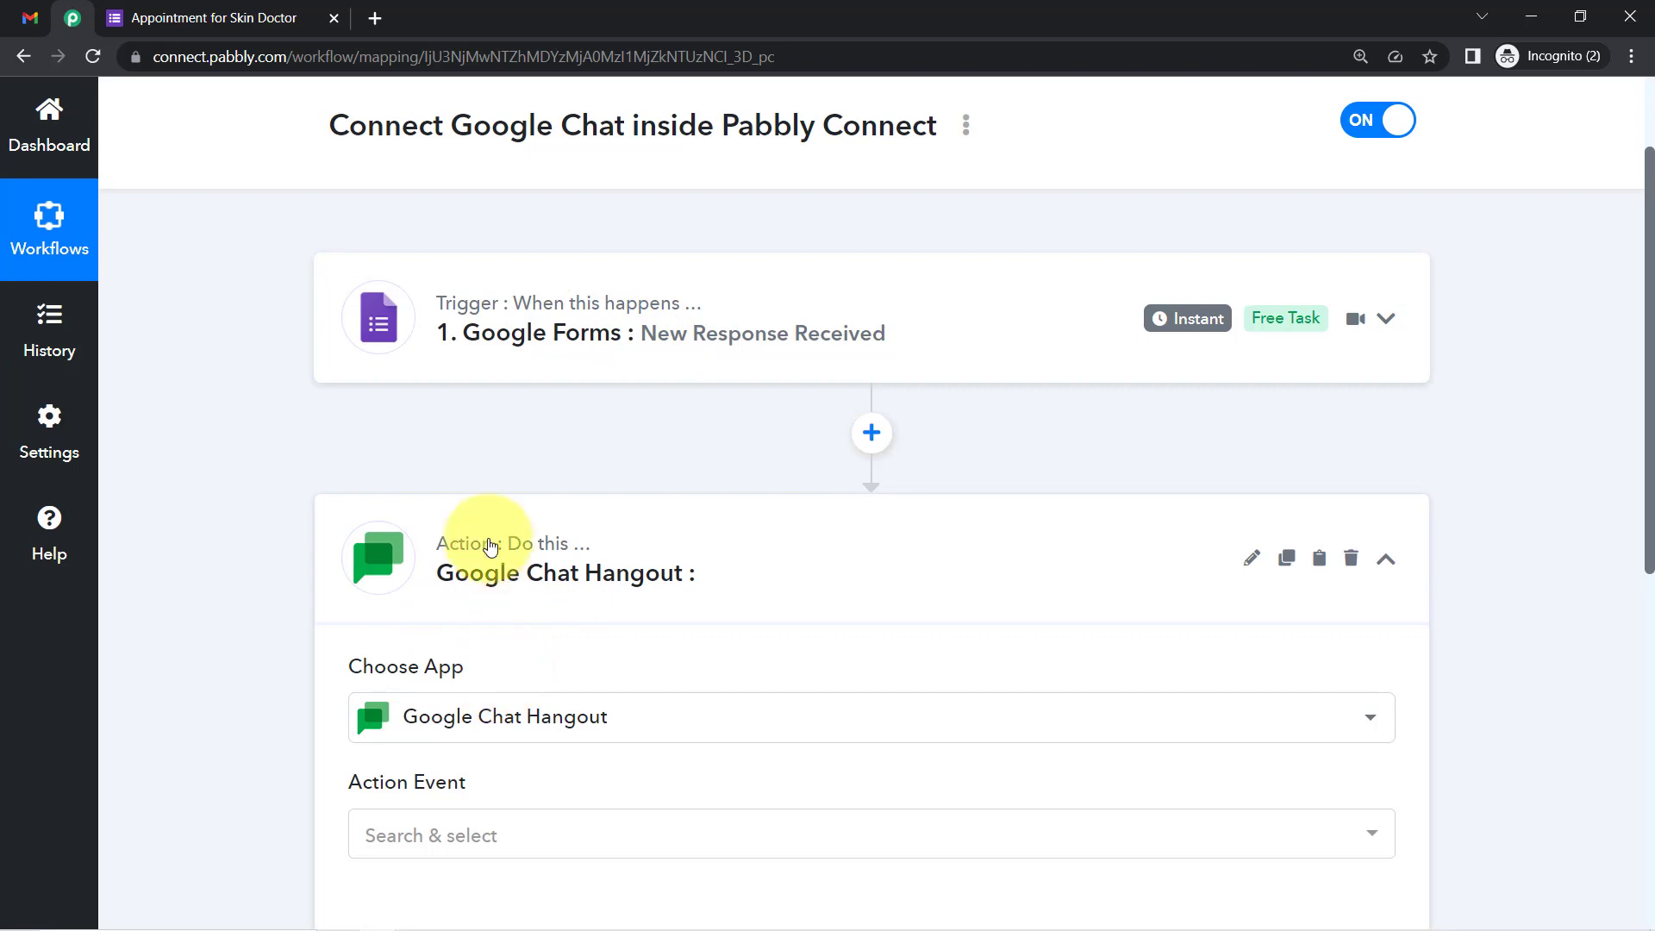
Step: Expand the Google Forms trigger and examine the preferred date, full name, email address and consultation time in its received response
left_click(552, 351)
left_click(214, 18)
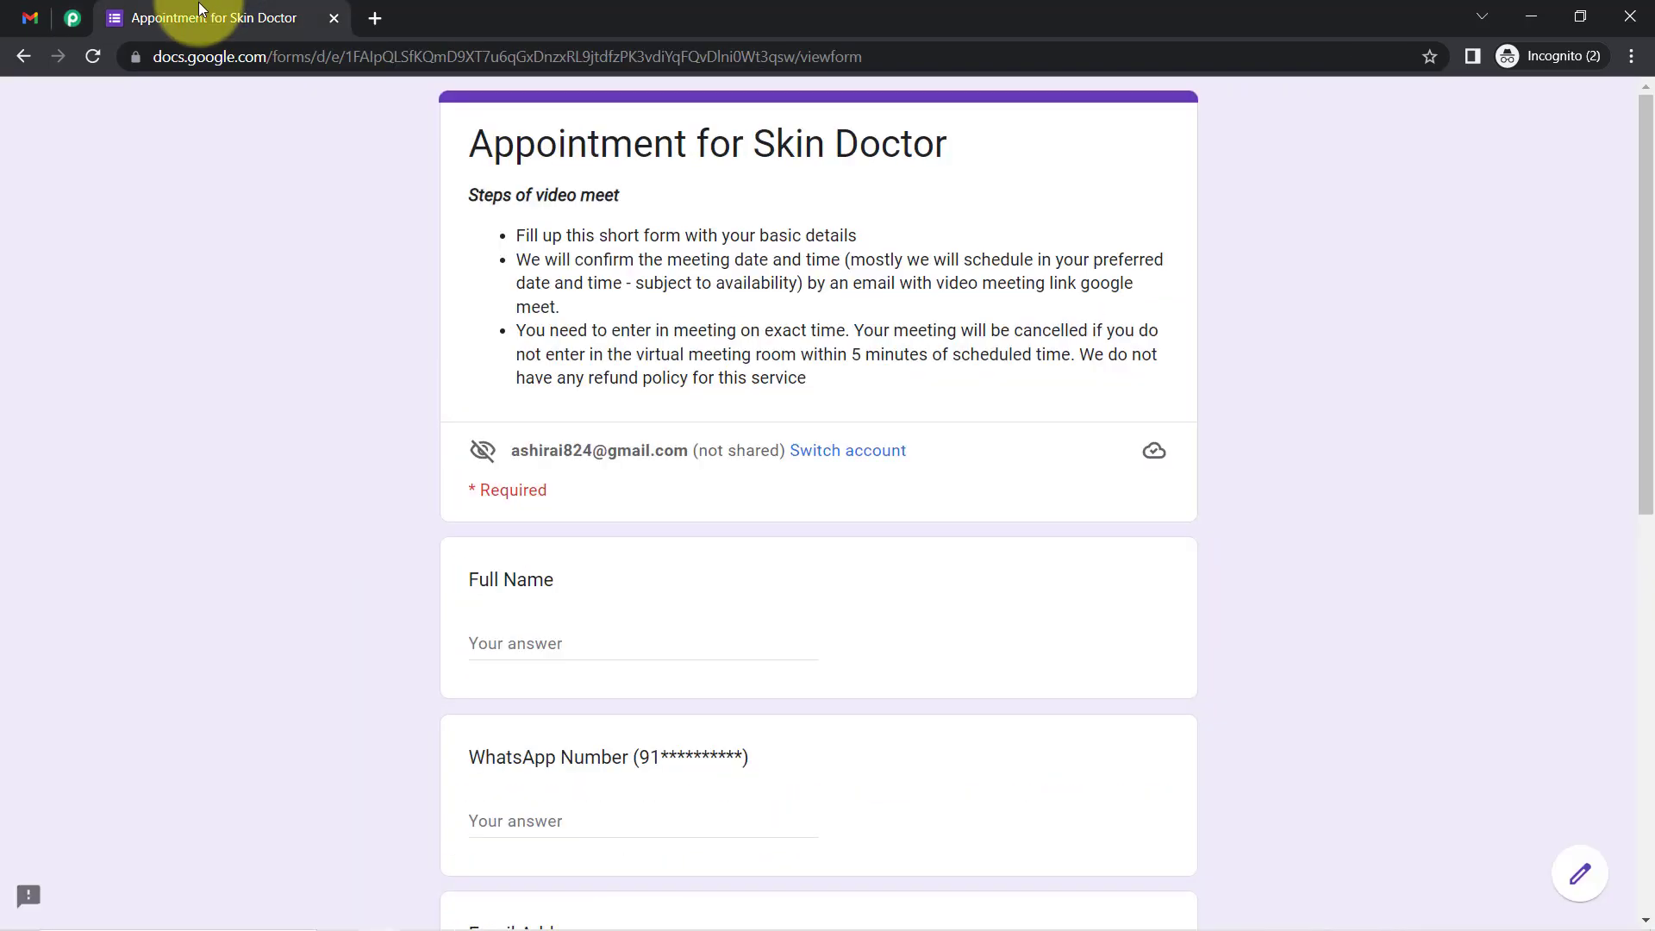
left_click(74, 18)
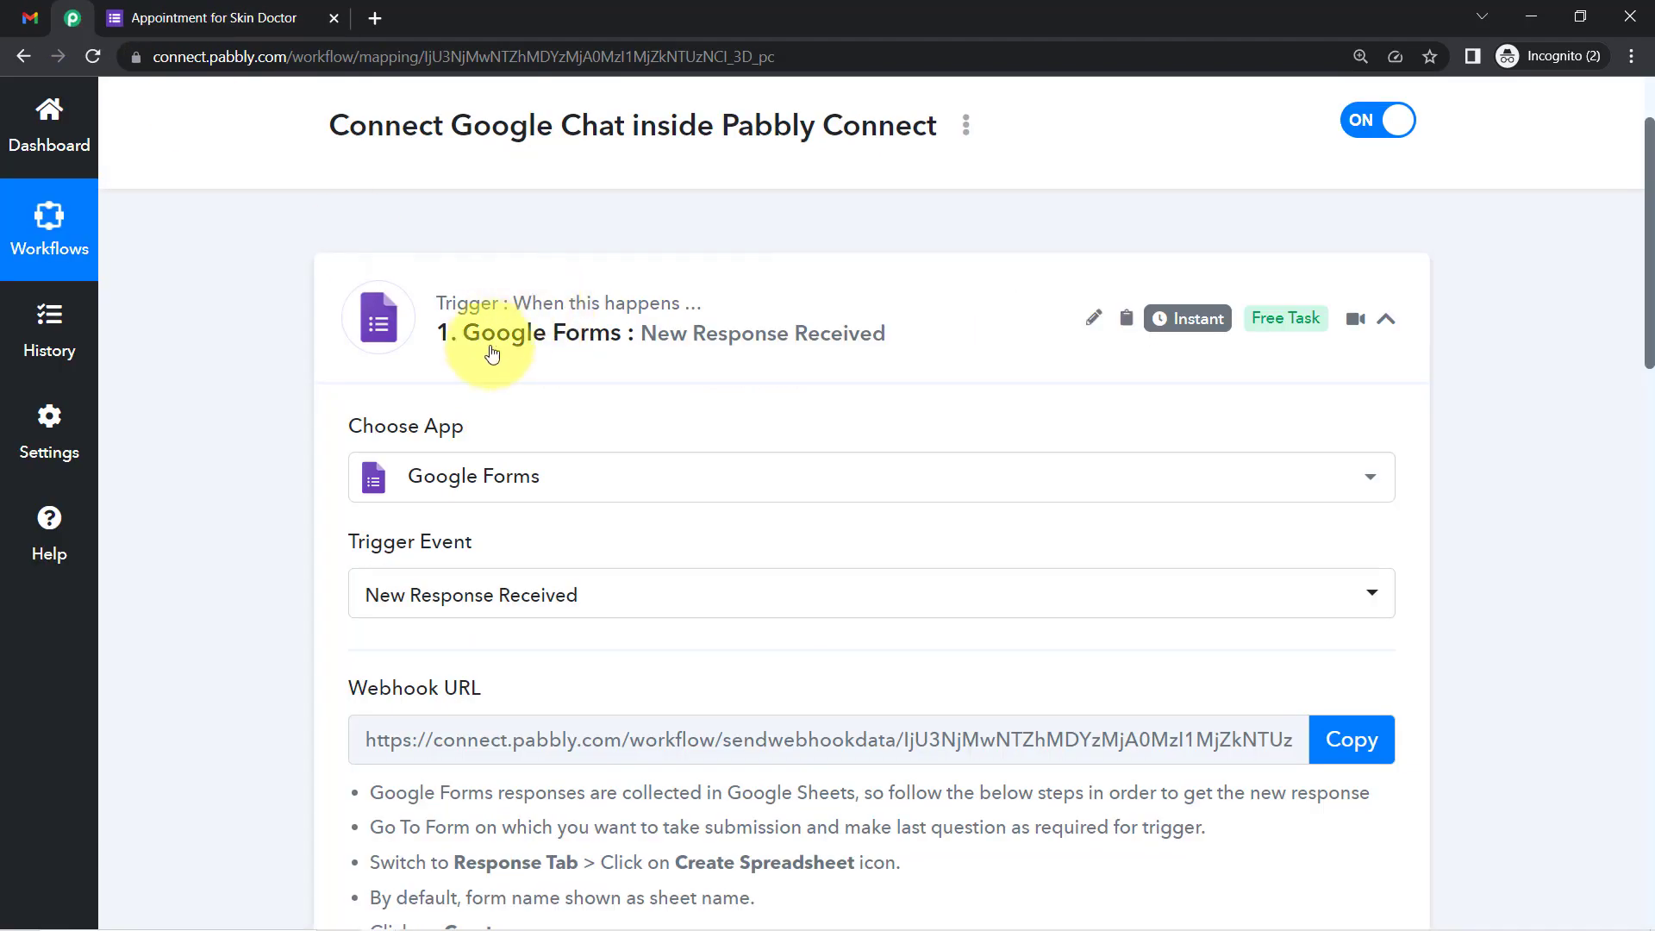
left_click_drag(1649, 278, 1616, 622)
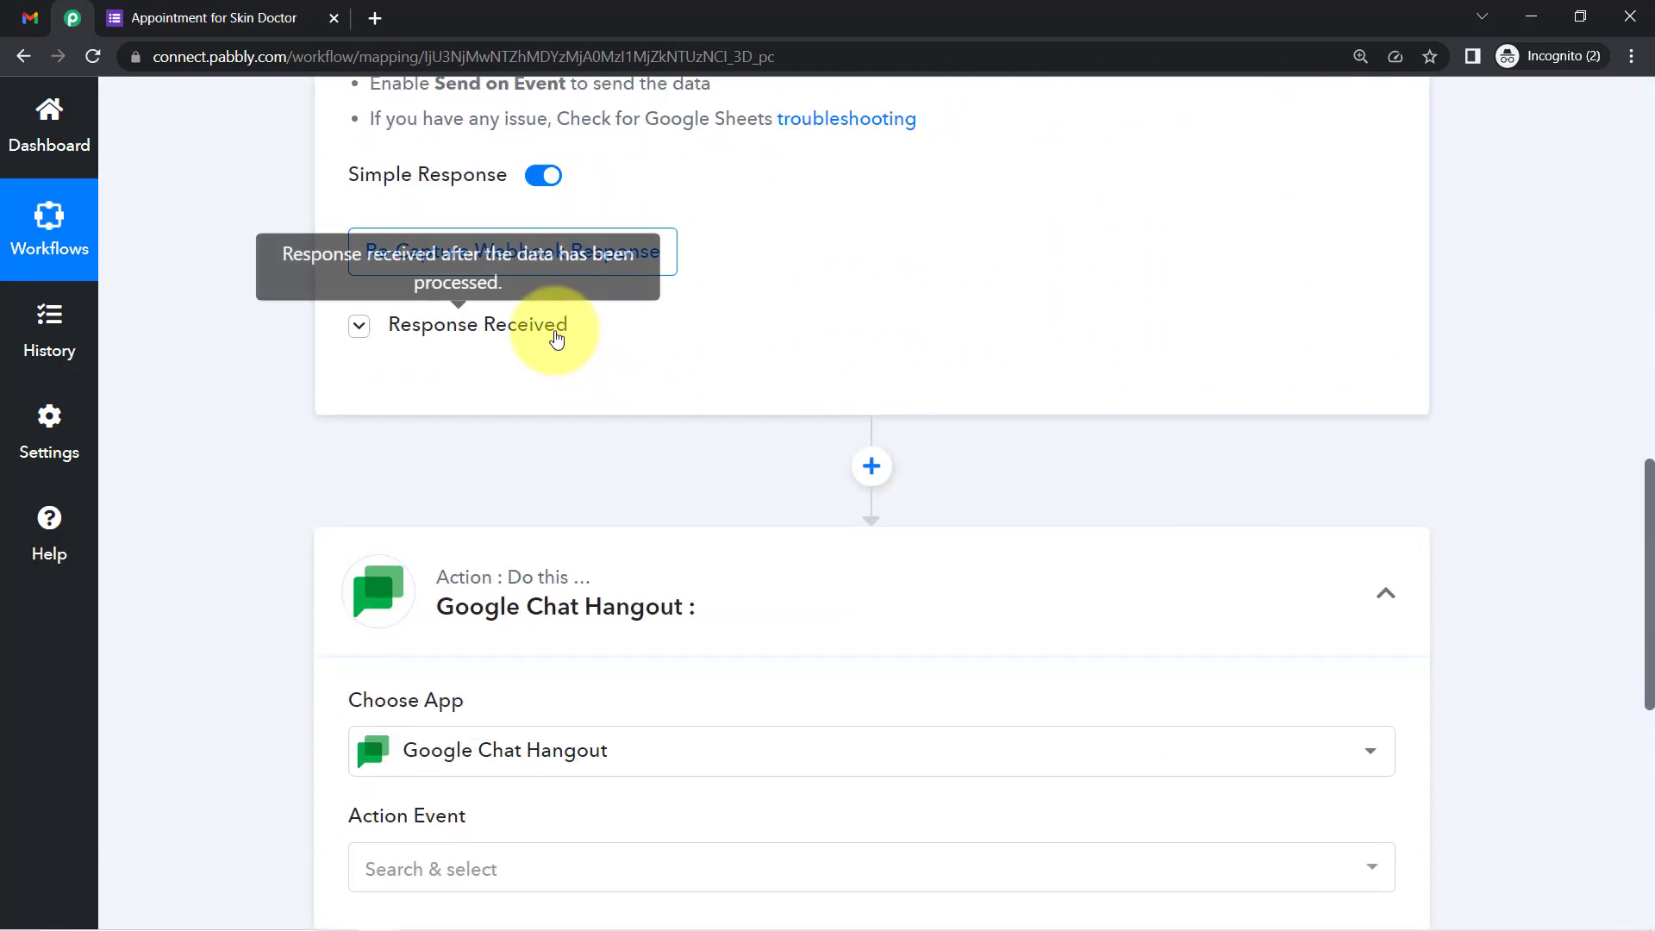
left_click(555, 333)
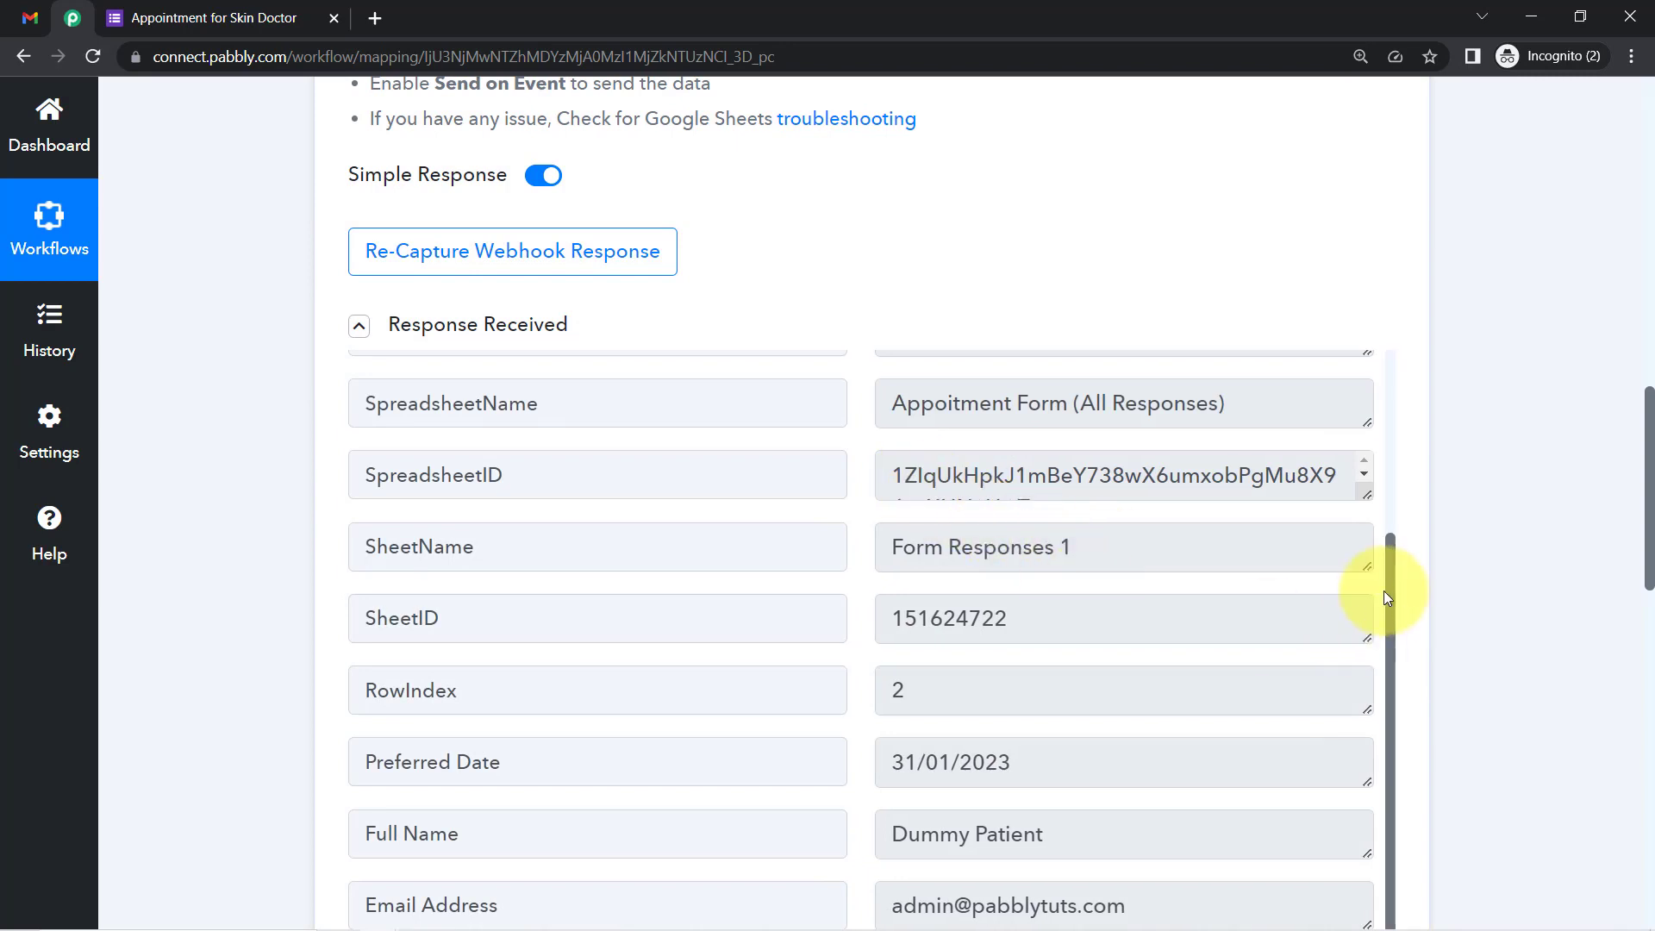
left_click_drag(1385, 573, 1378, 659)
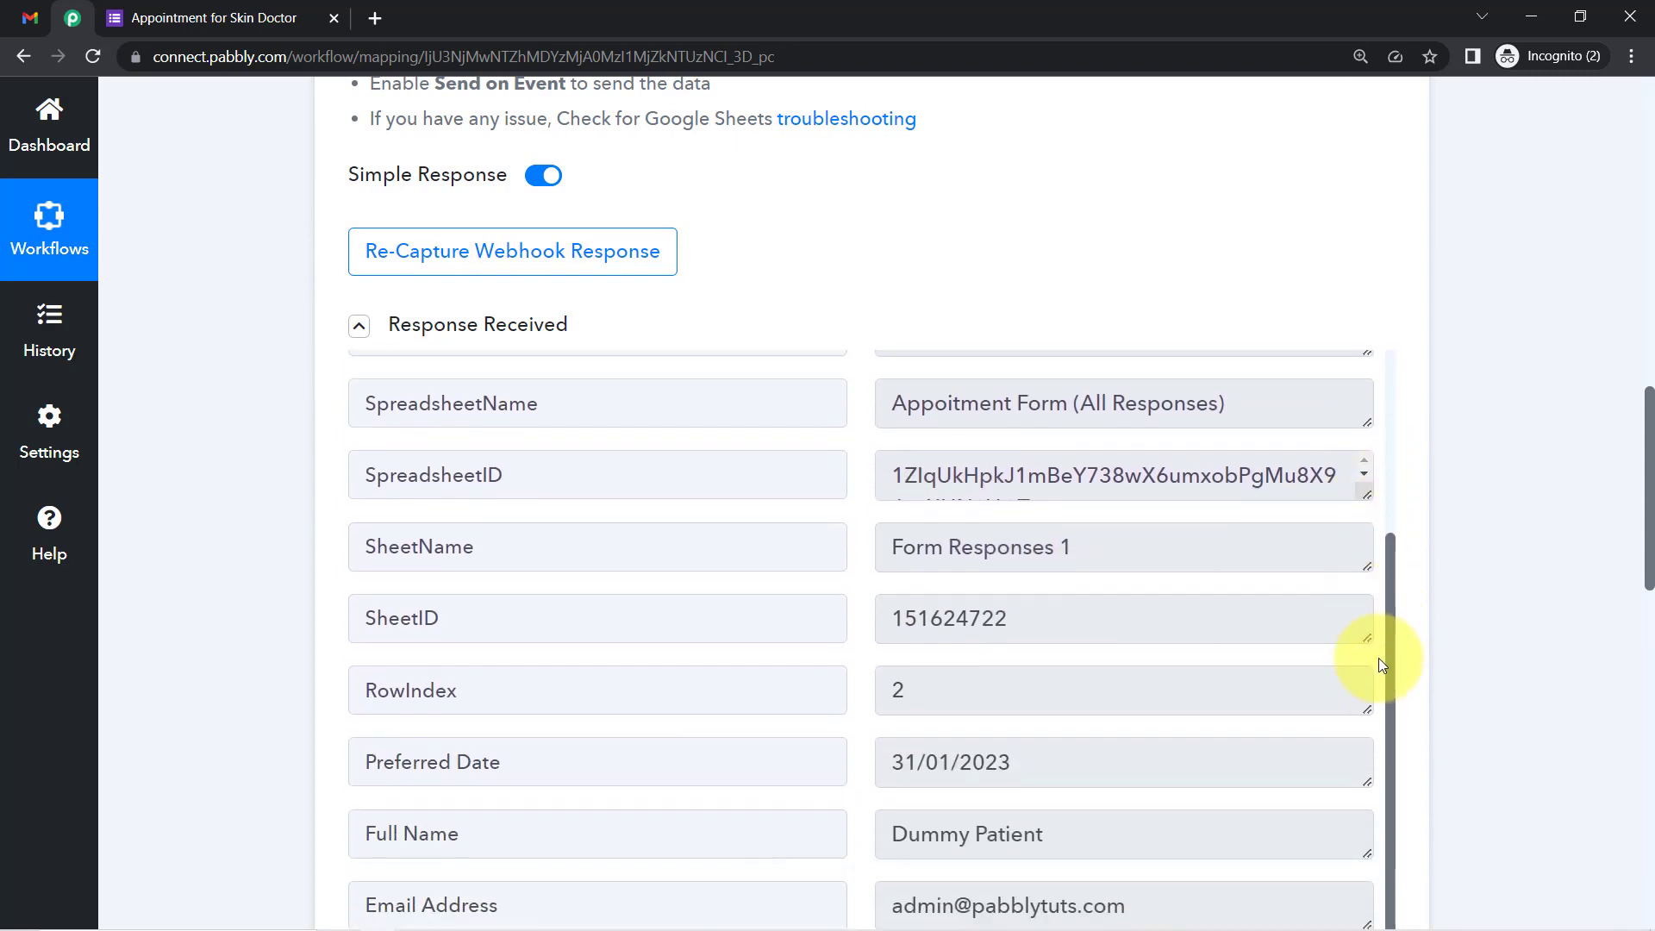
left_click_drag(1650, 507, 1636, 580)
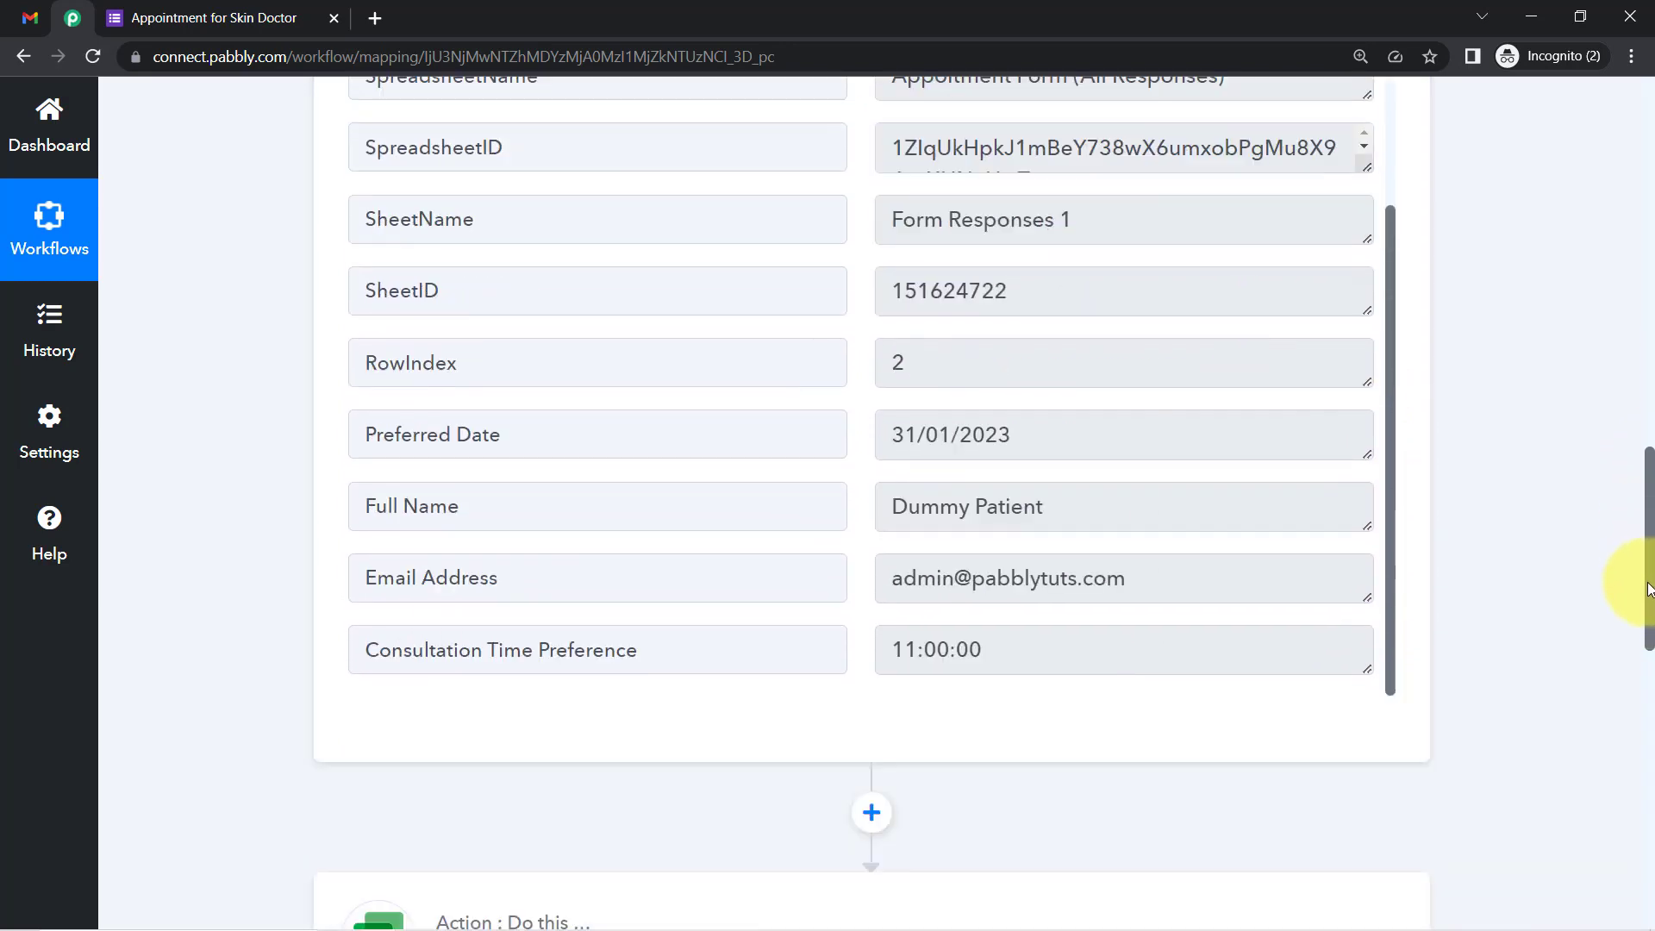
triple_click(931, 413)
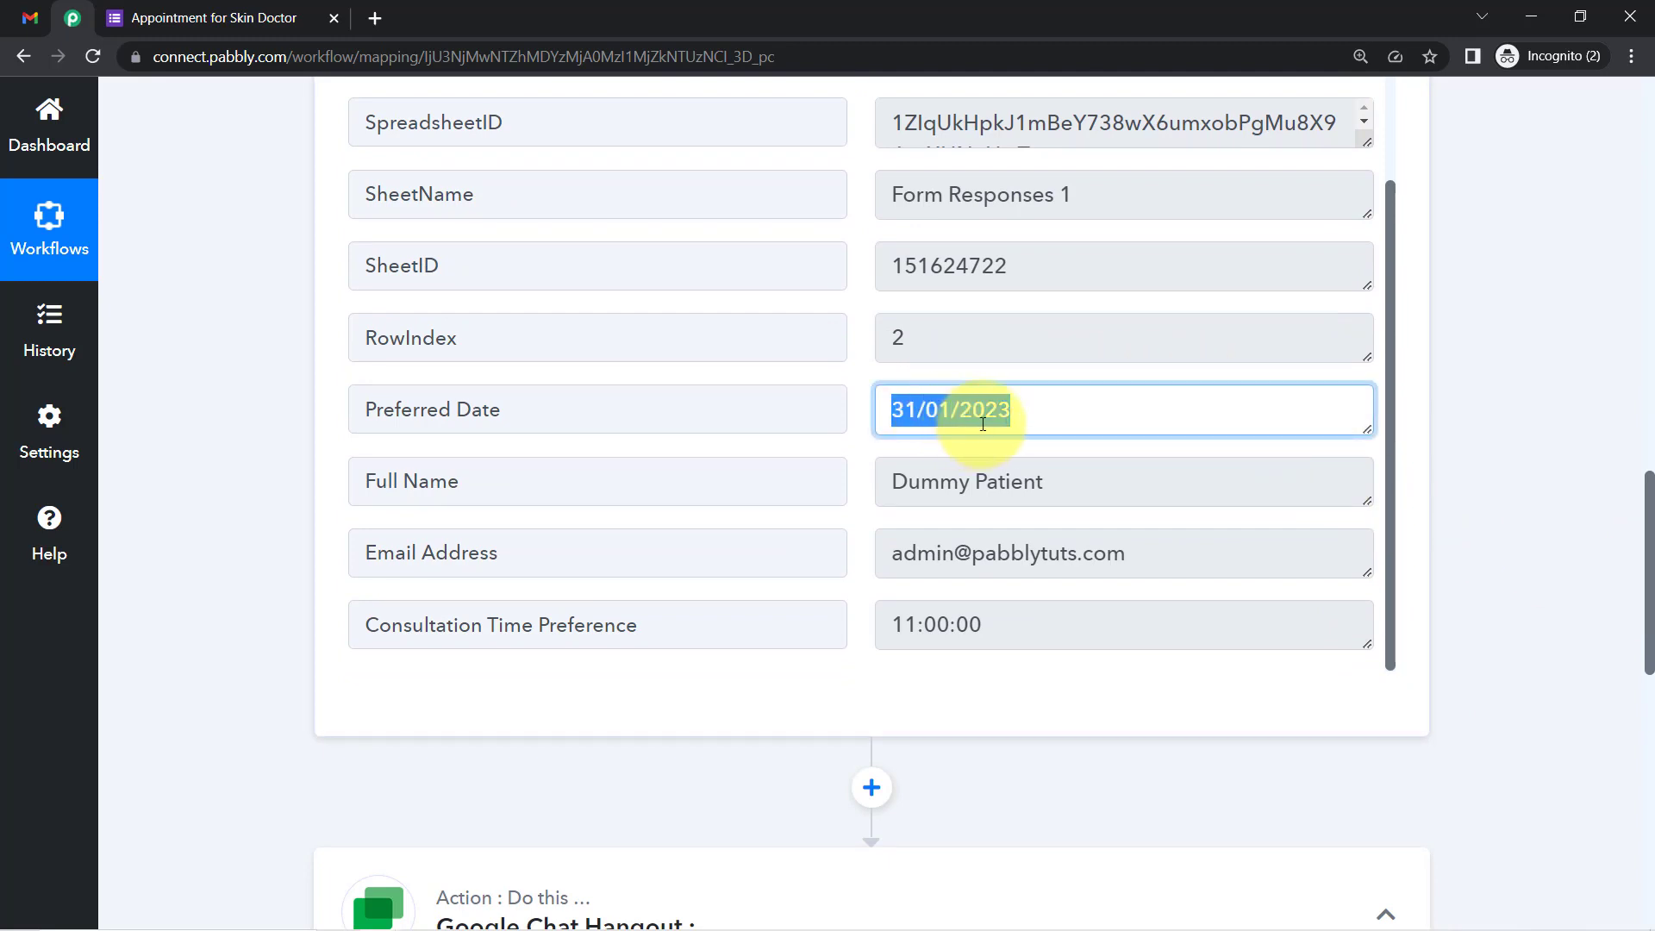
left_click_drag(920, 481, 1048, 481)
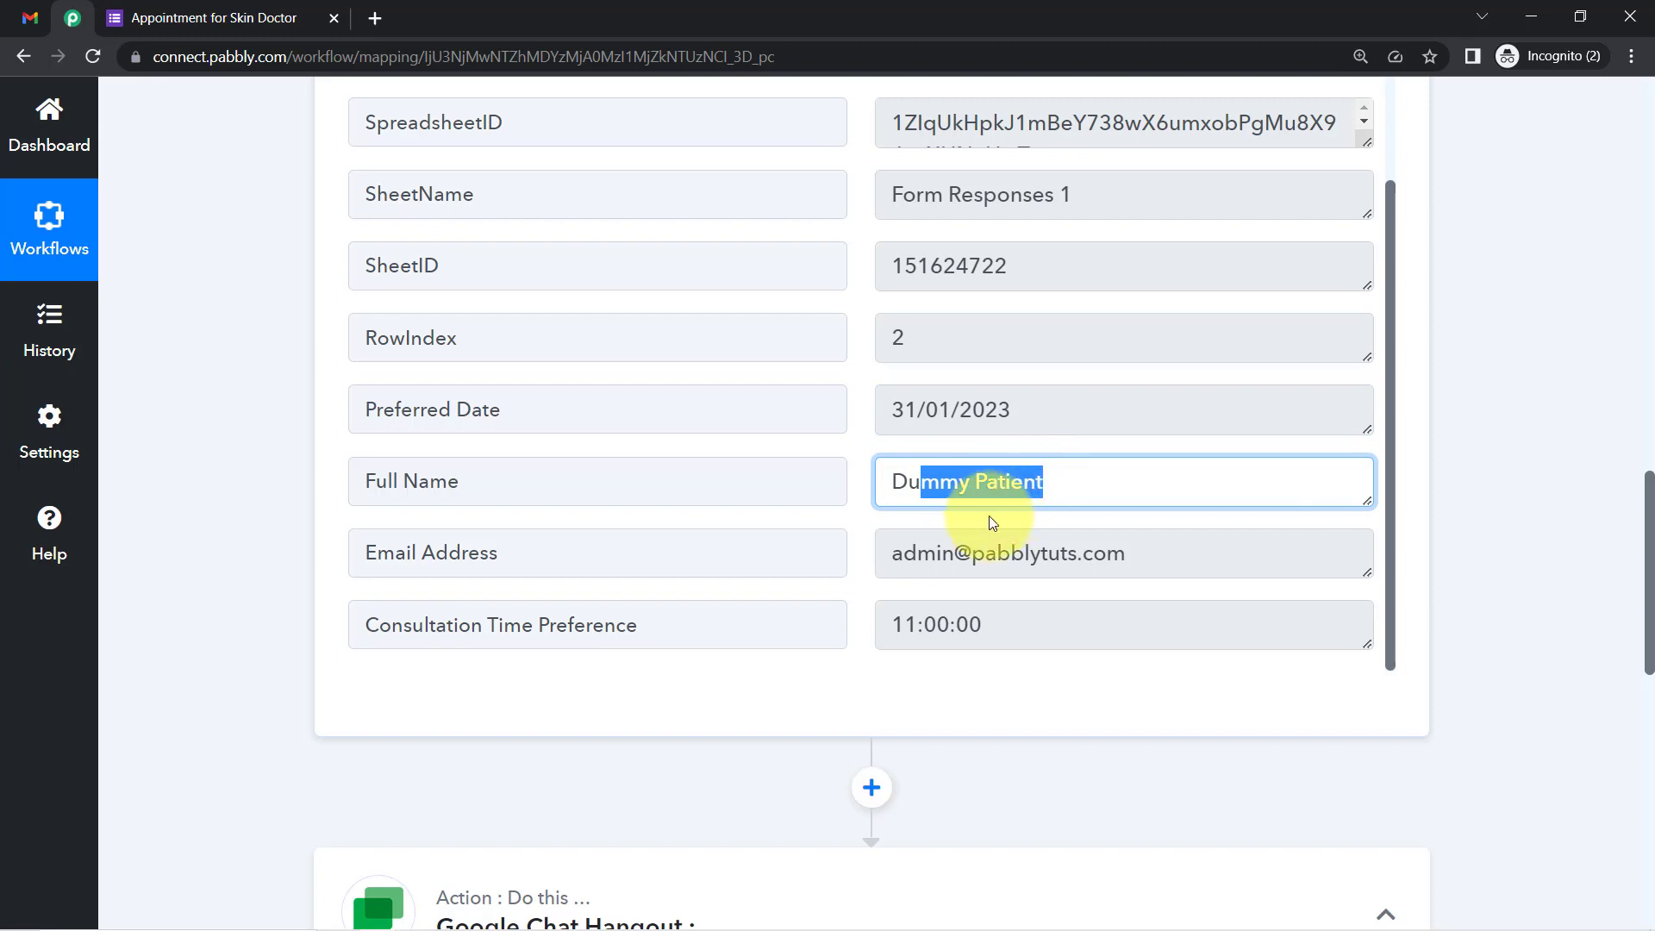
left_click_drag(973, 552, 1041, 542)
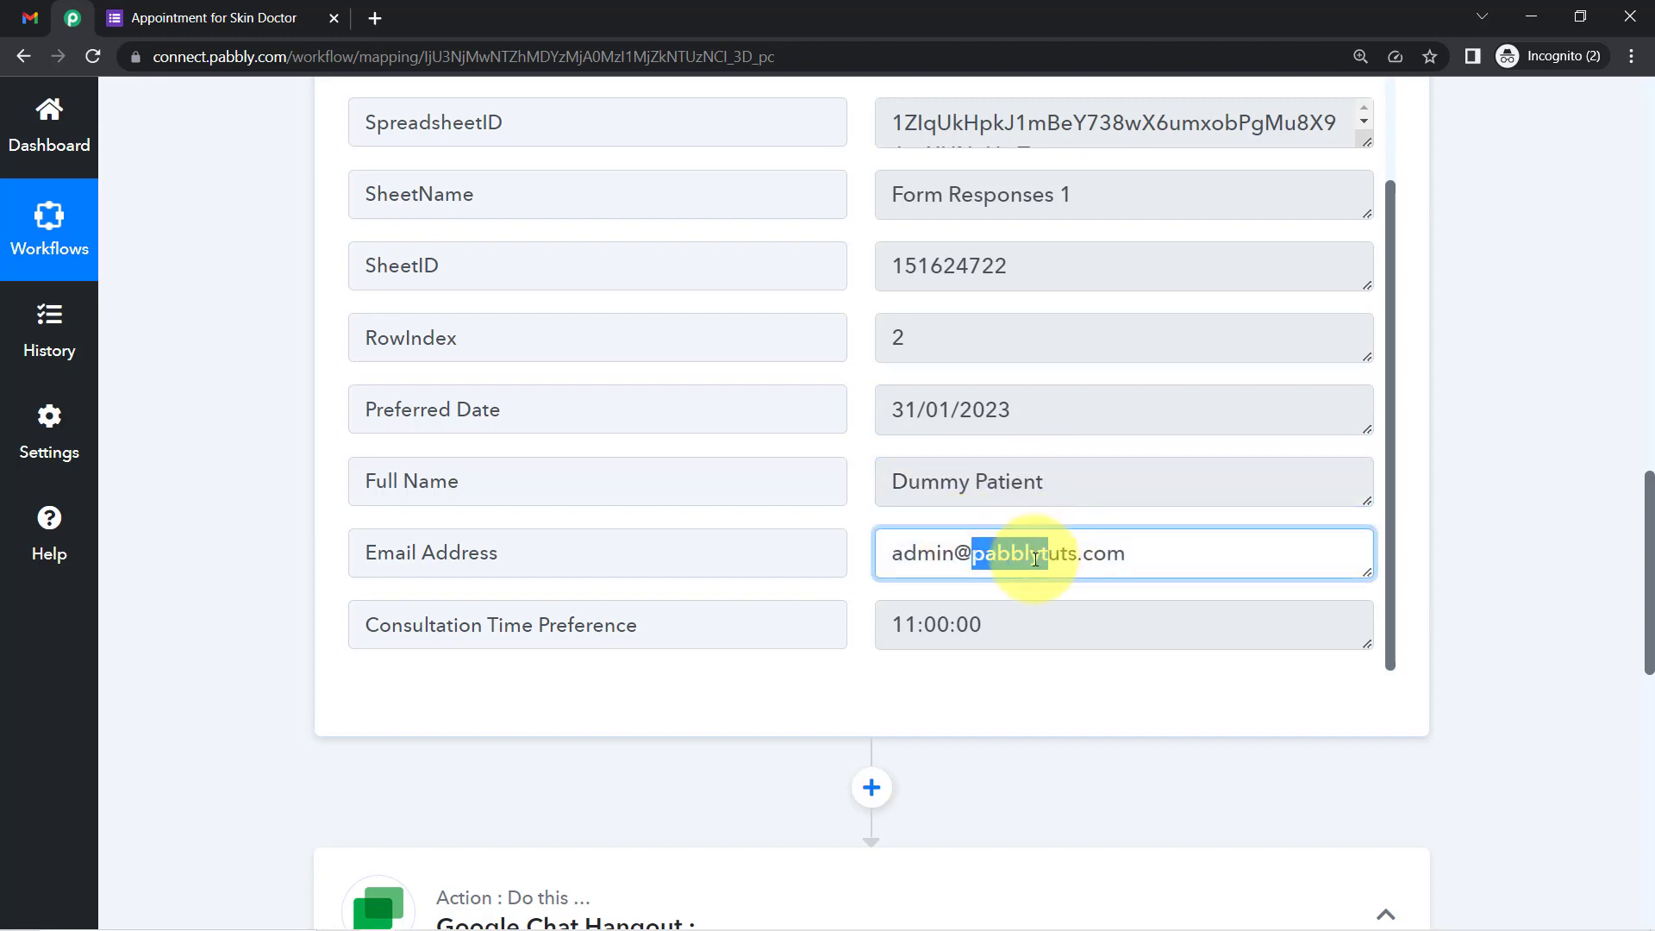
left_click_drag(924, 632, 1009, 627)
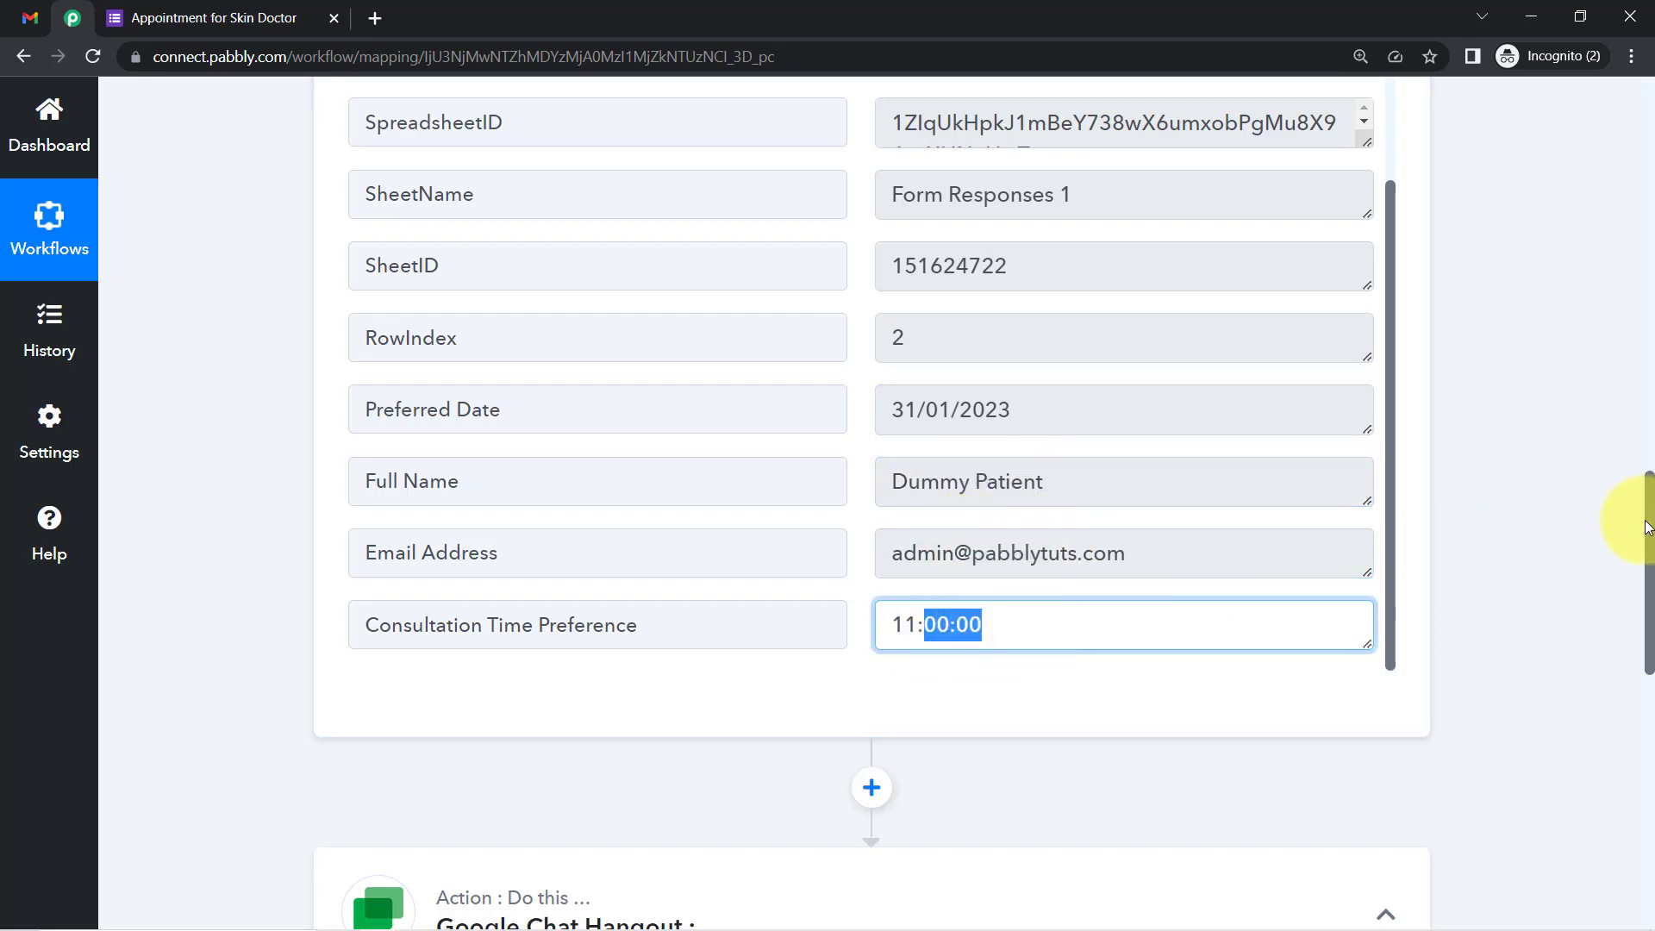
Step: Set the Google Chat Hangout action event to Create Message and connect it
left_click_drag(1651, 527, 1623, 690)
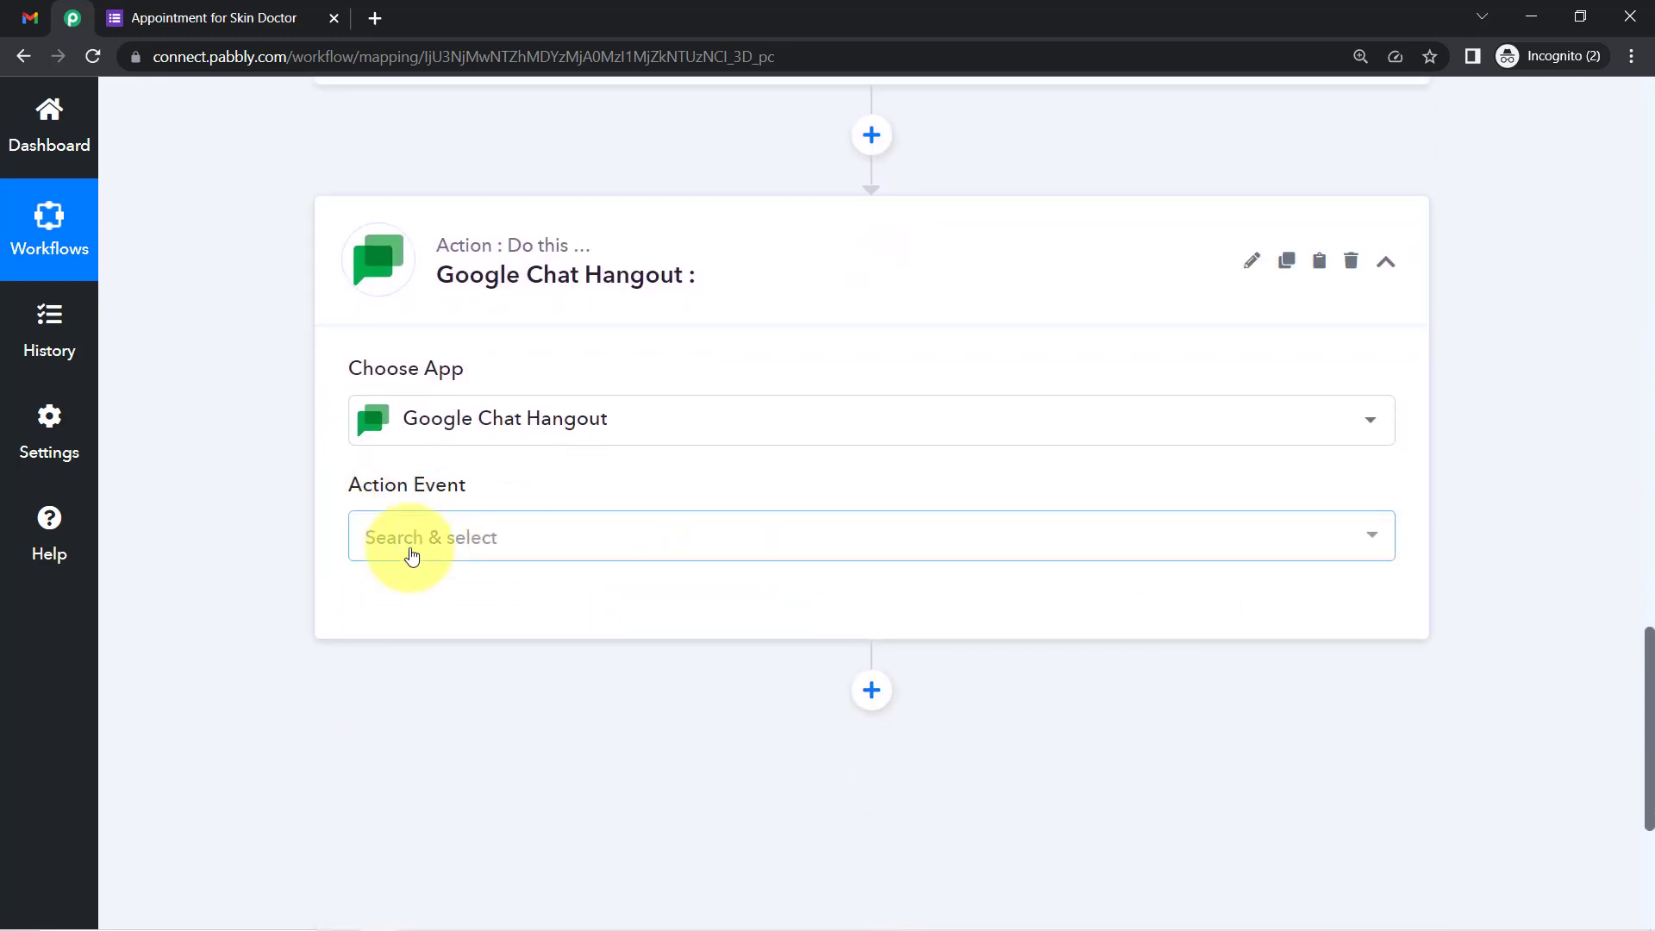
left_click(403, 556)
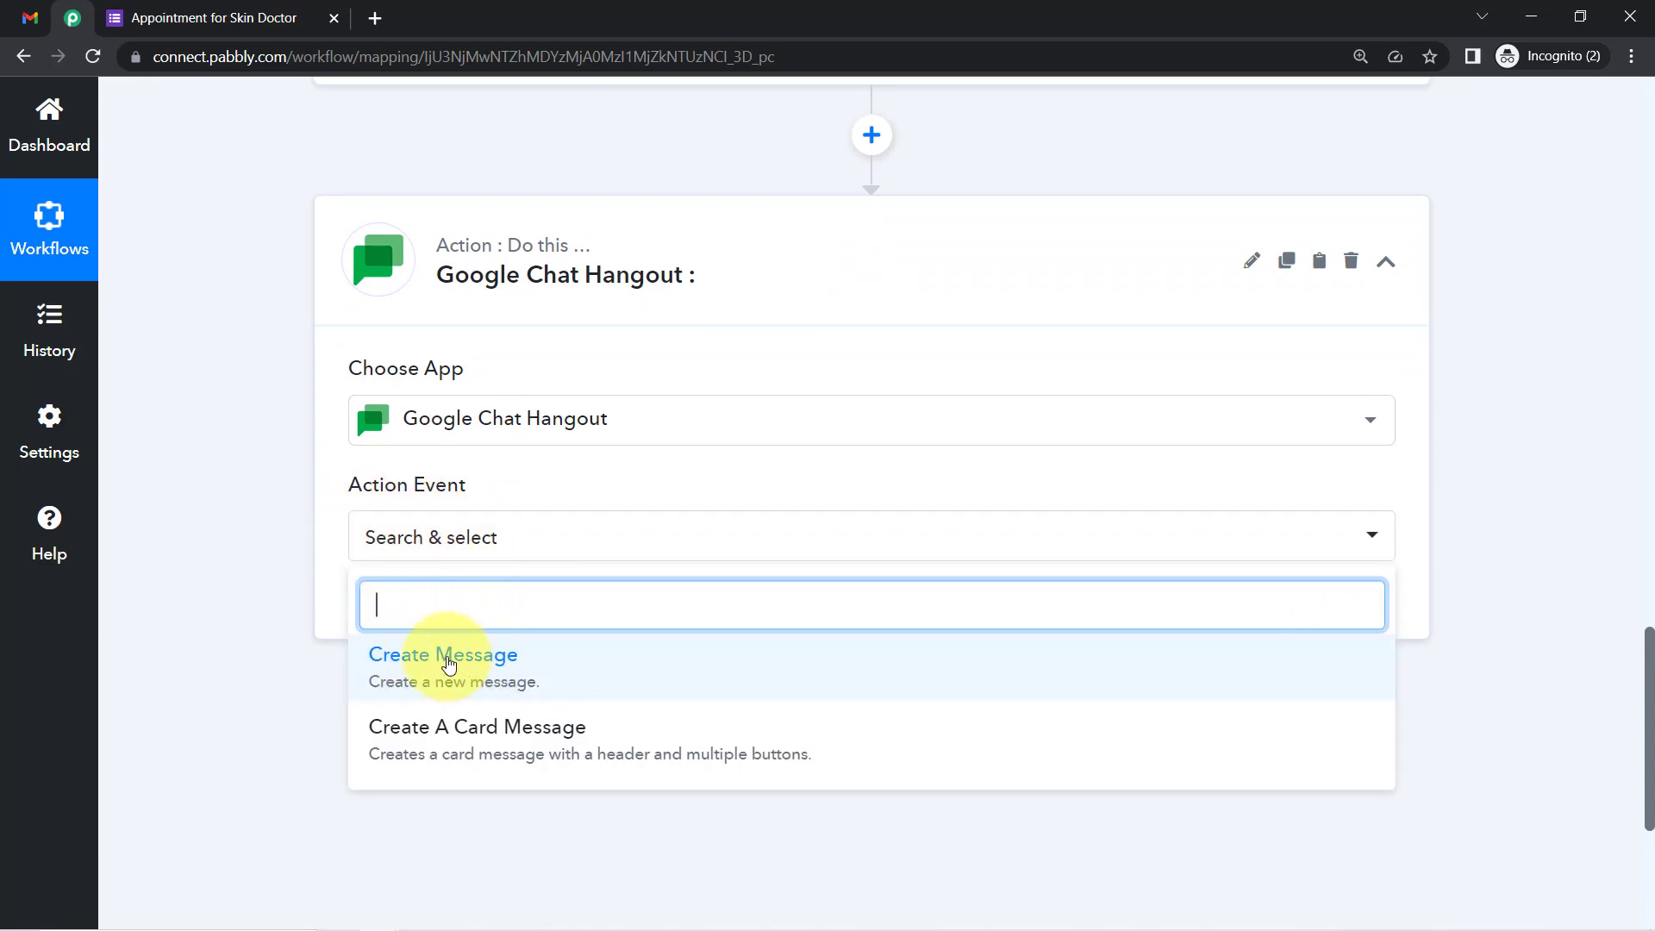
left_click(456, 662)
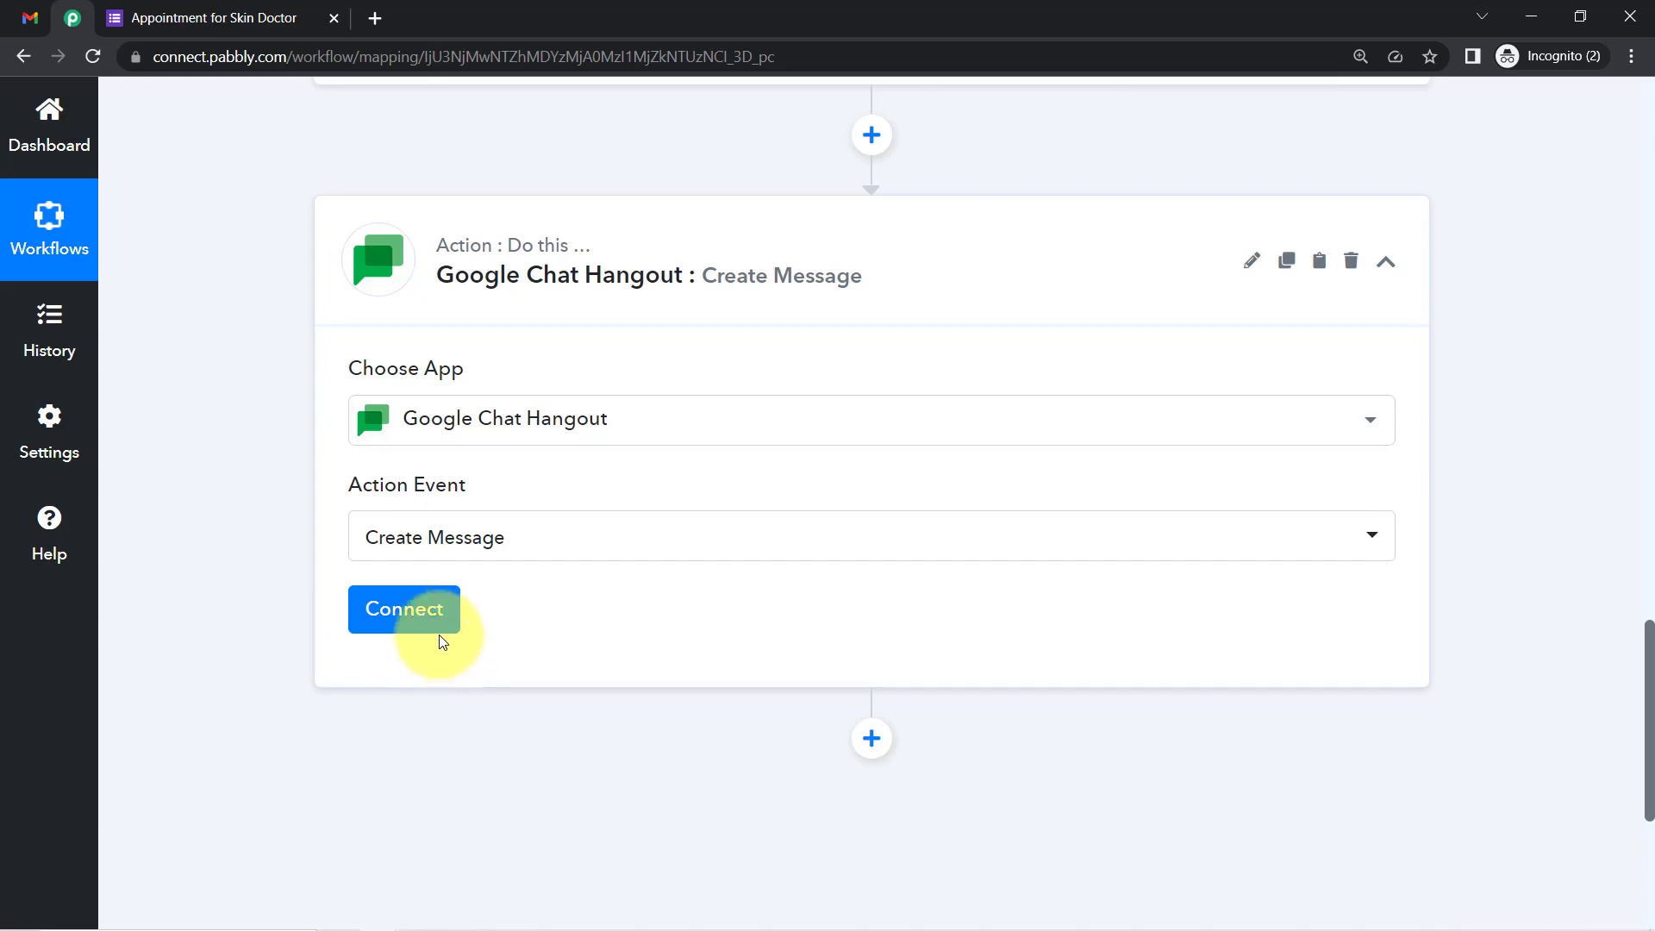
left_click(401, 614)
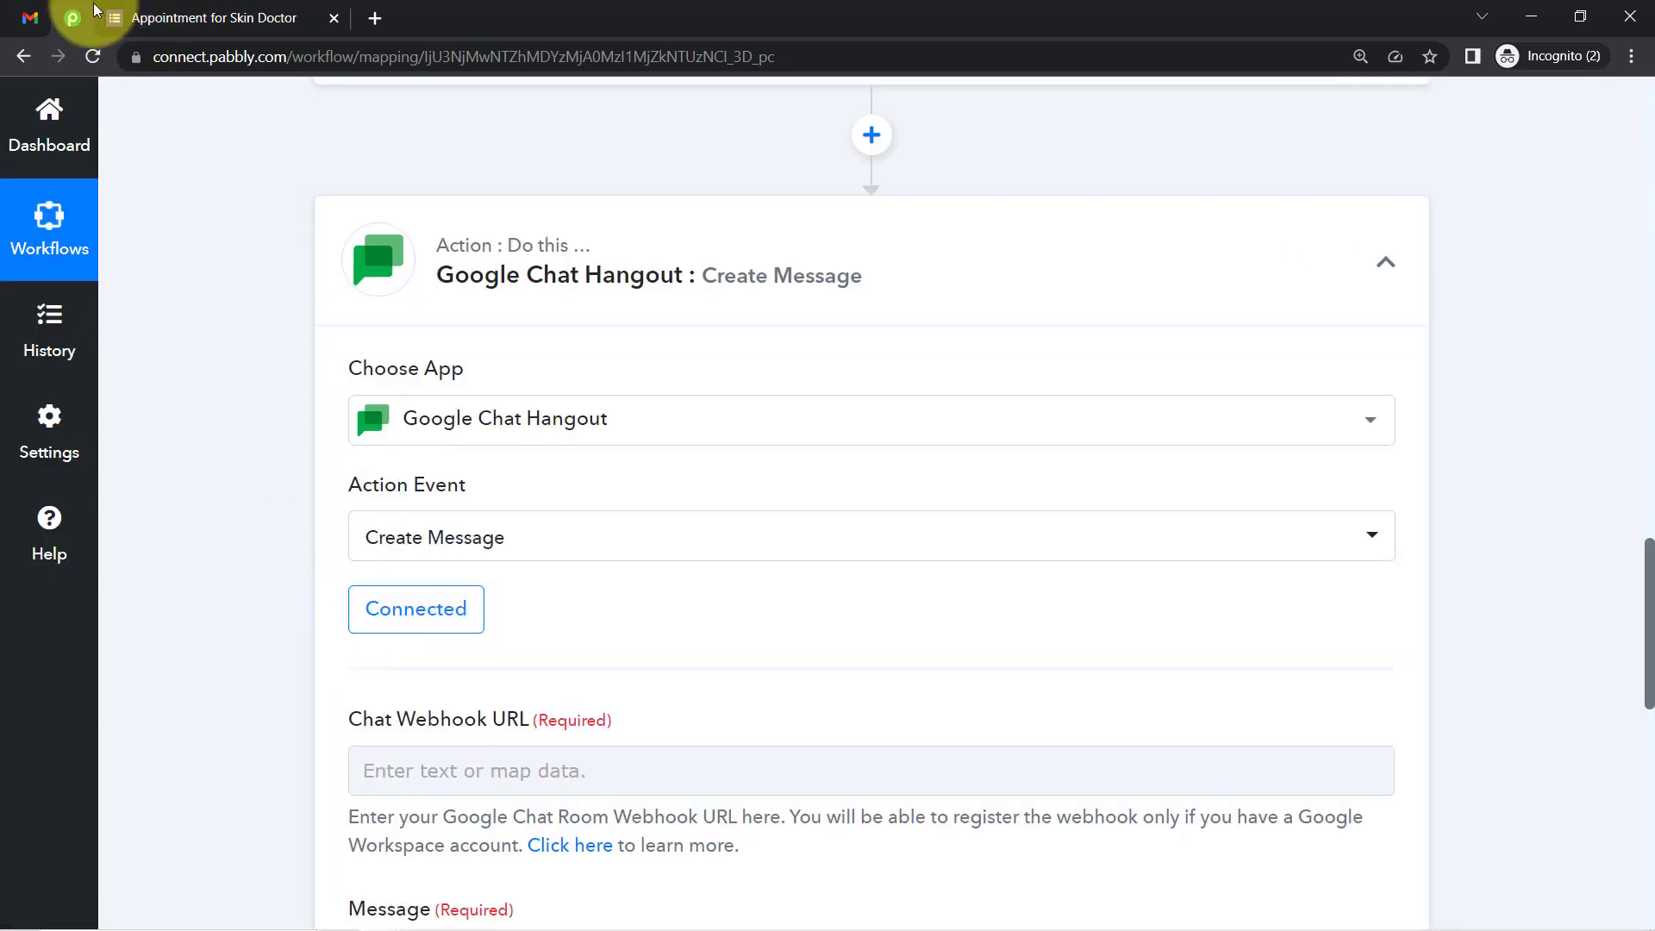
left_click(32, 18)
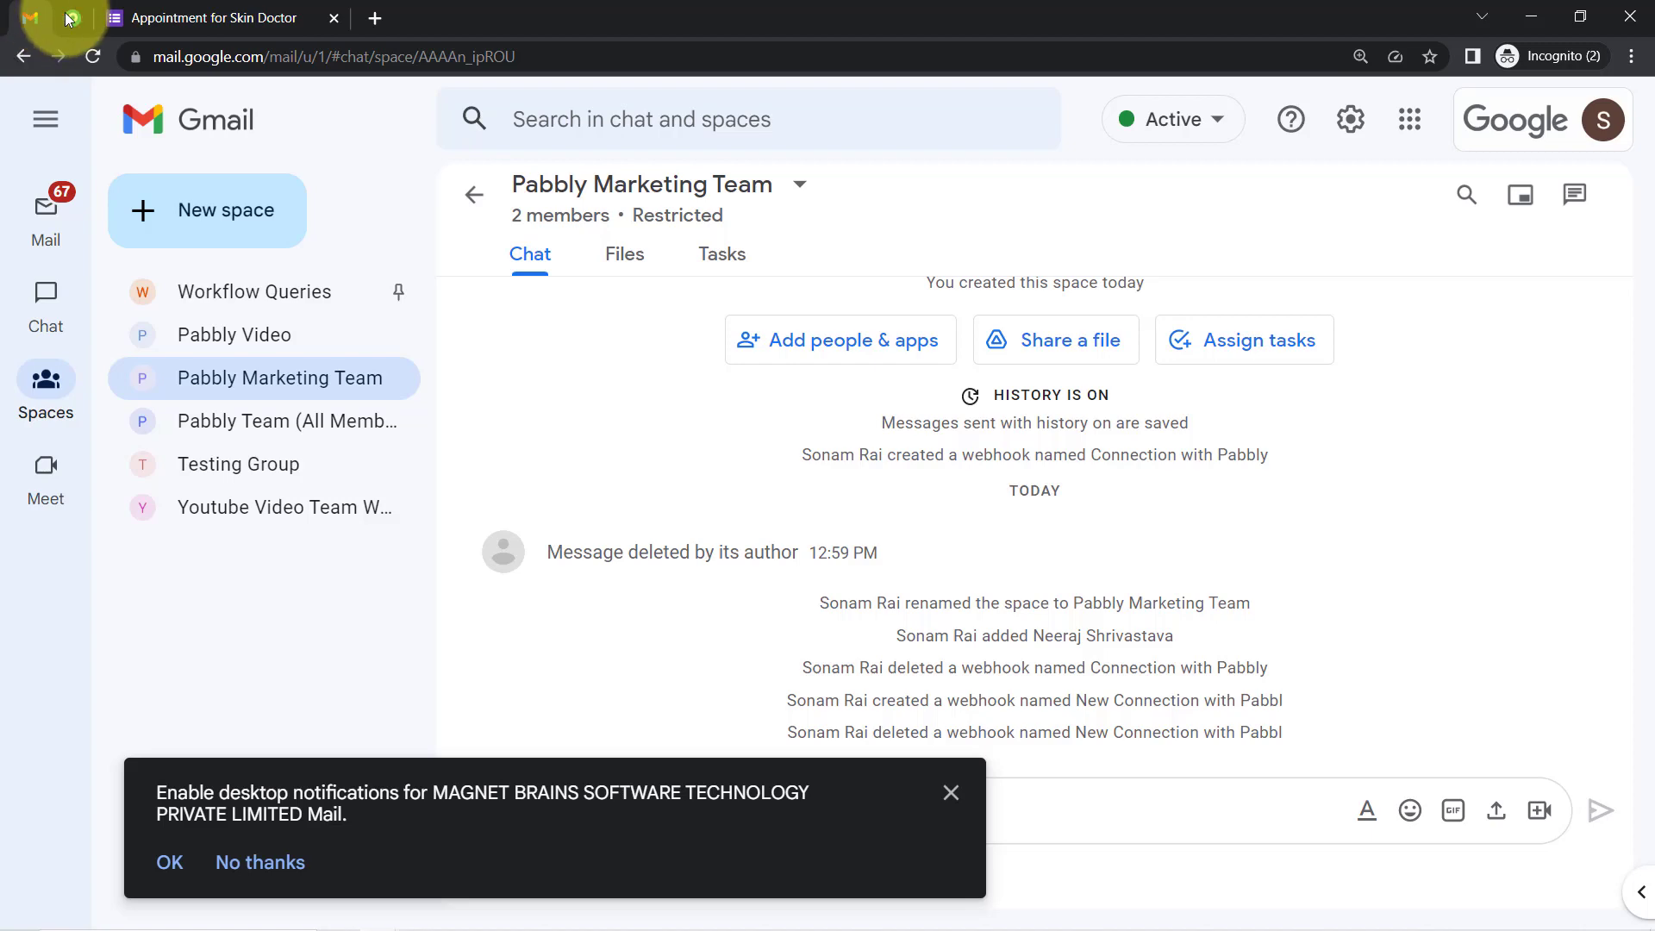
left_click(148, 17)
left_click(73, 18)
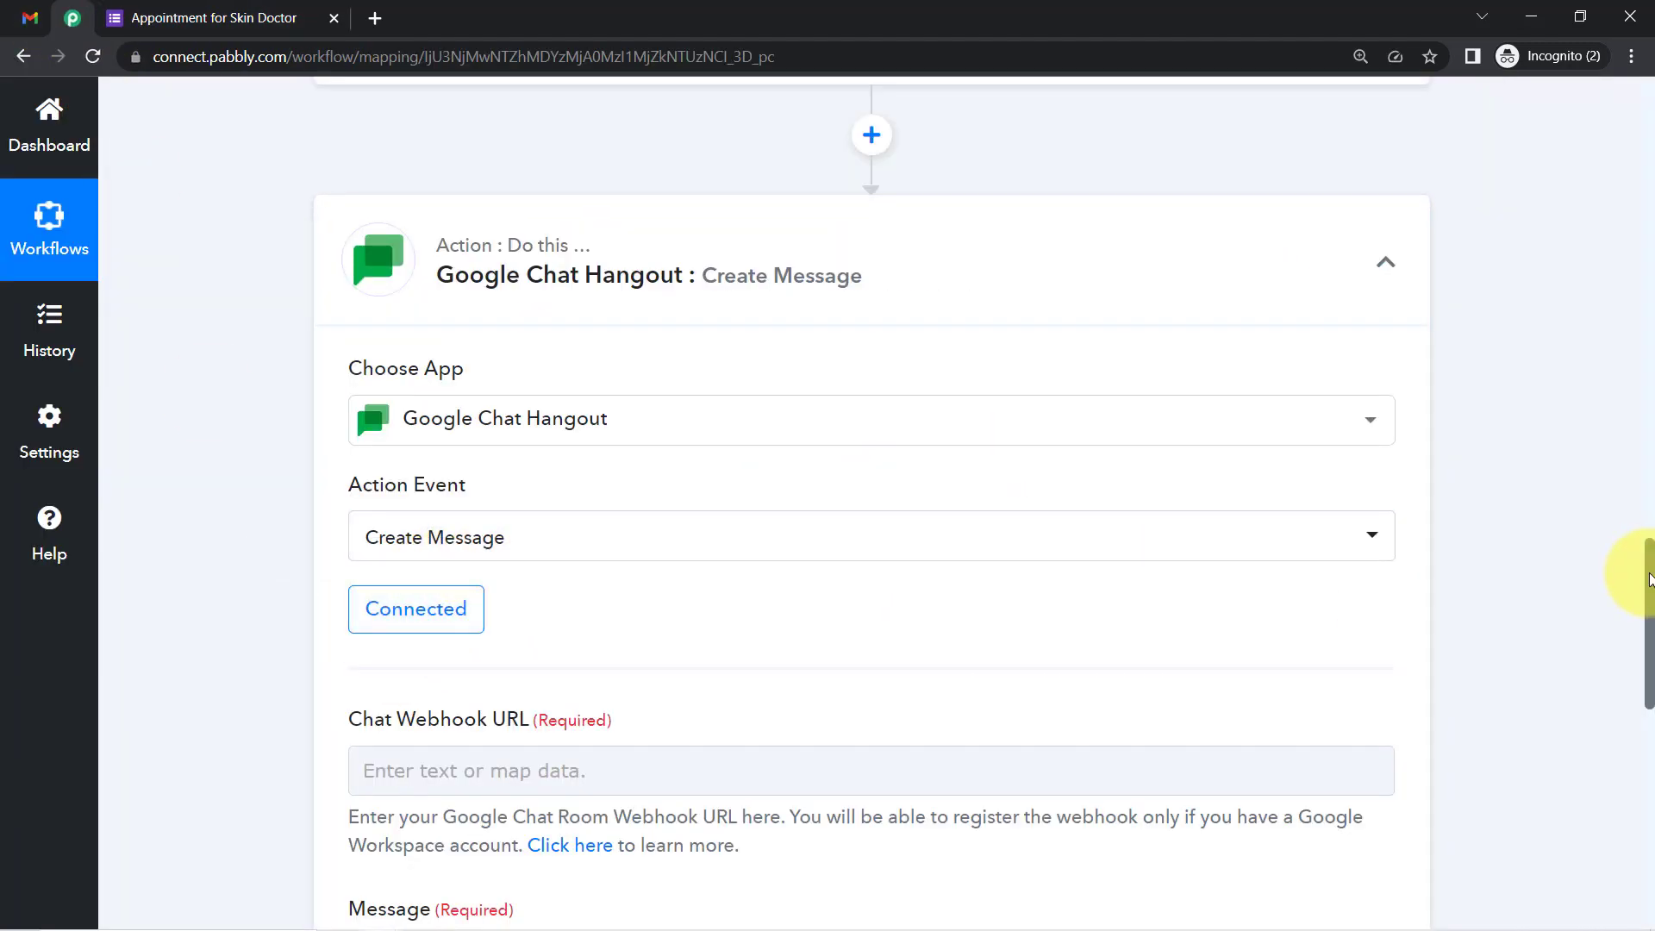
Step: Open the Google Chat webhook setup help linked below the Chat Webhook URL field in a new browser tab
left_click_drag(1649, 578, 1647, 674)
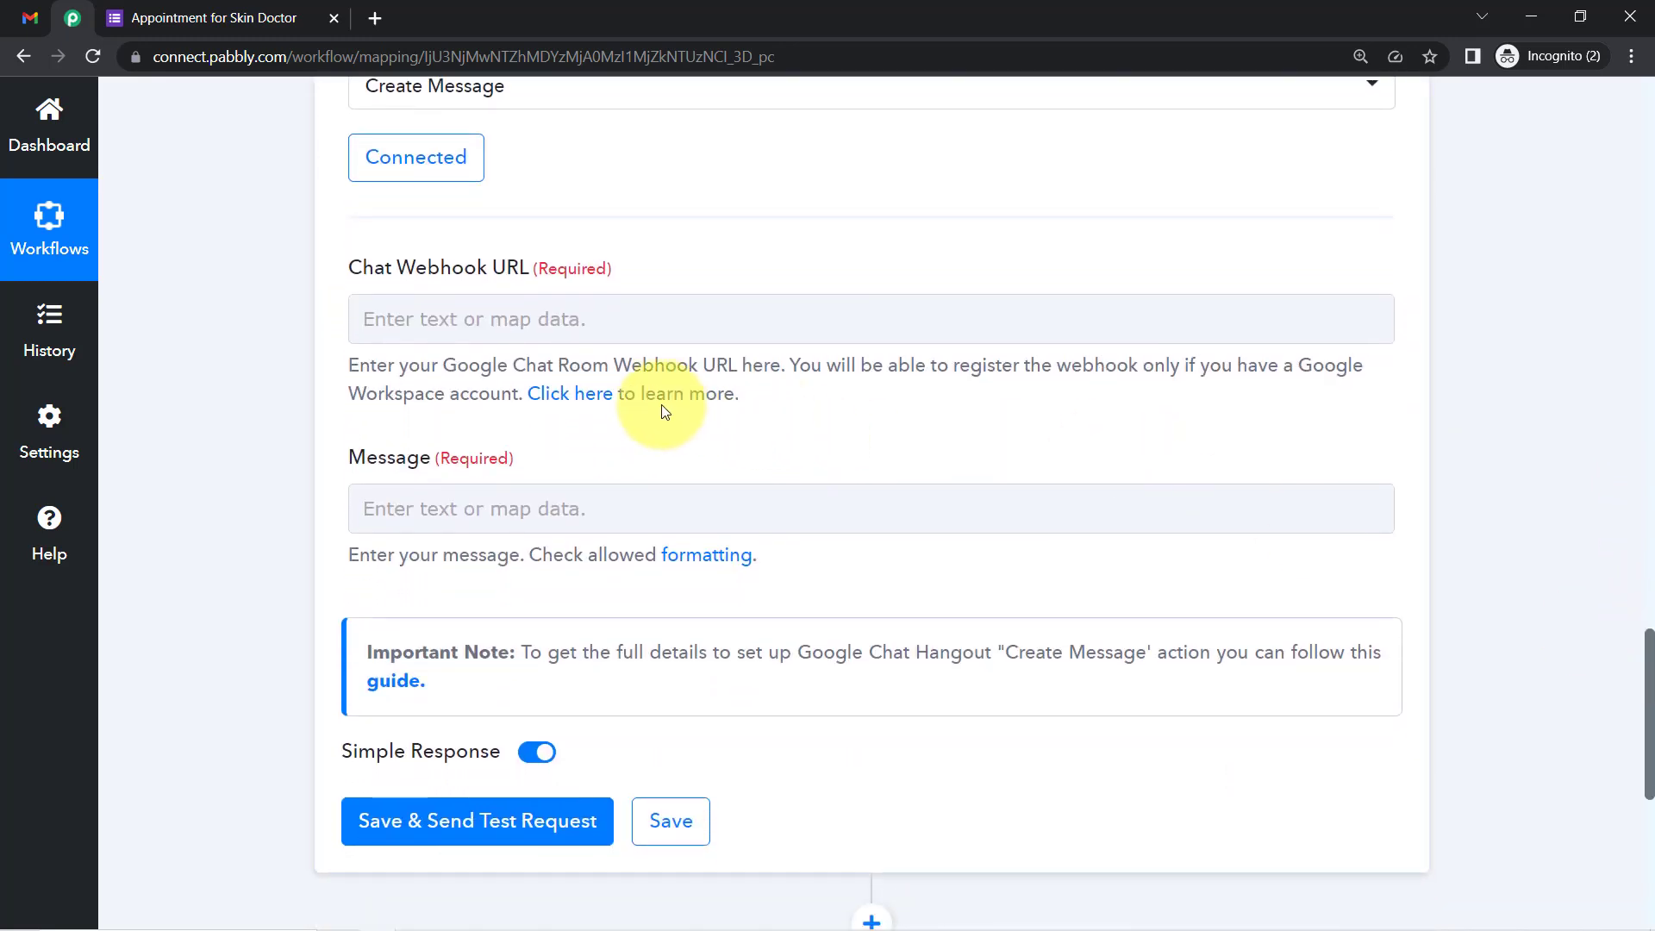
right_click(595, 395)
left_click(624, 409)
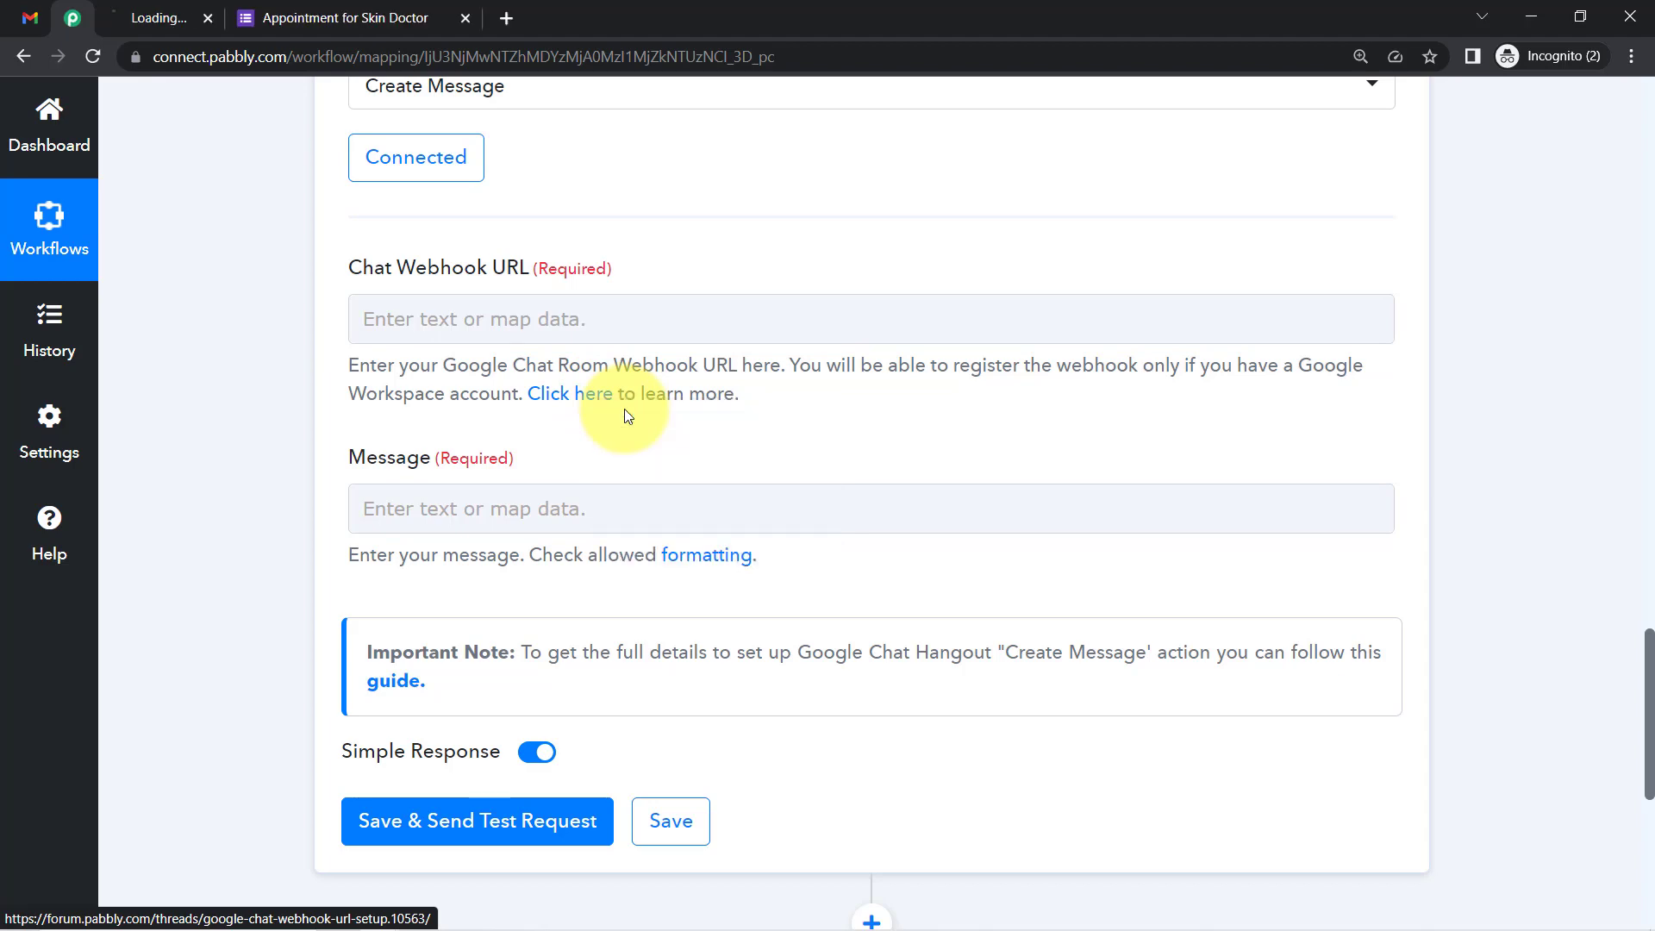
left_click(285, 21)
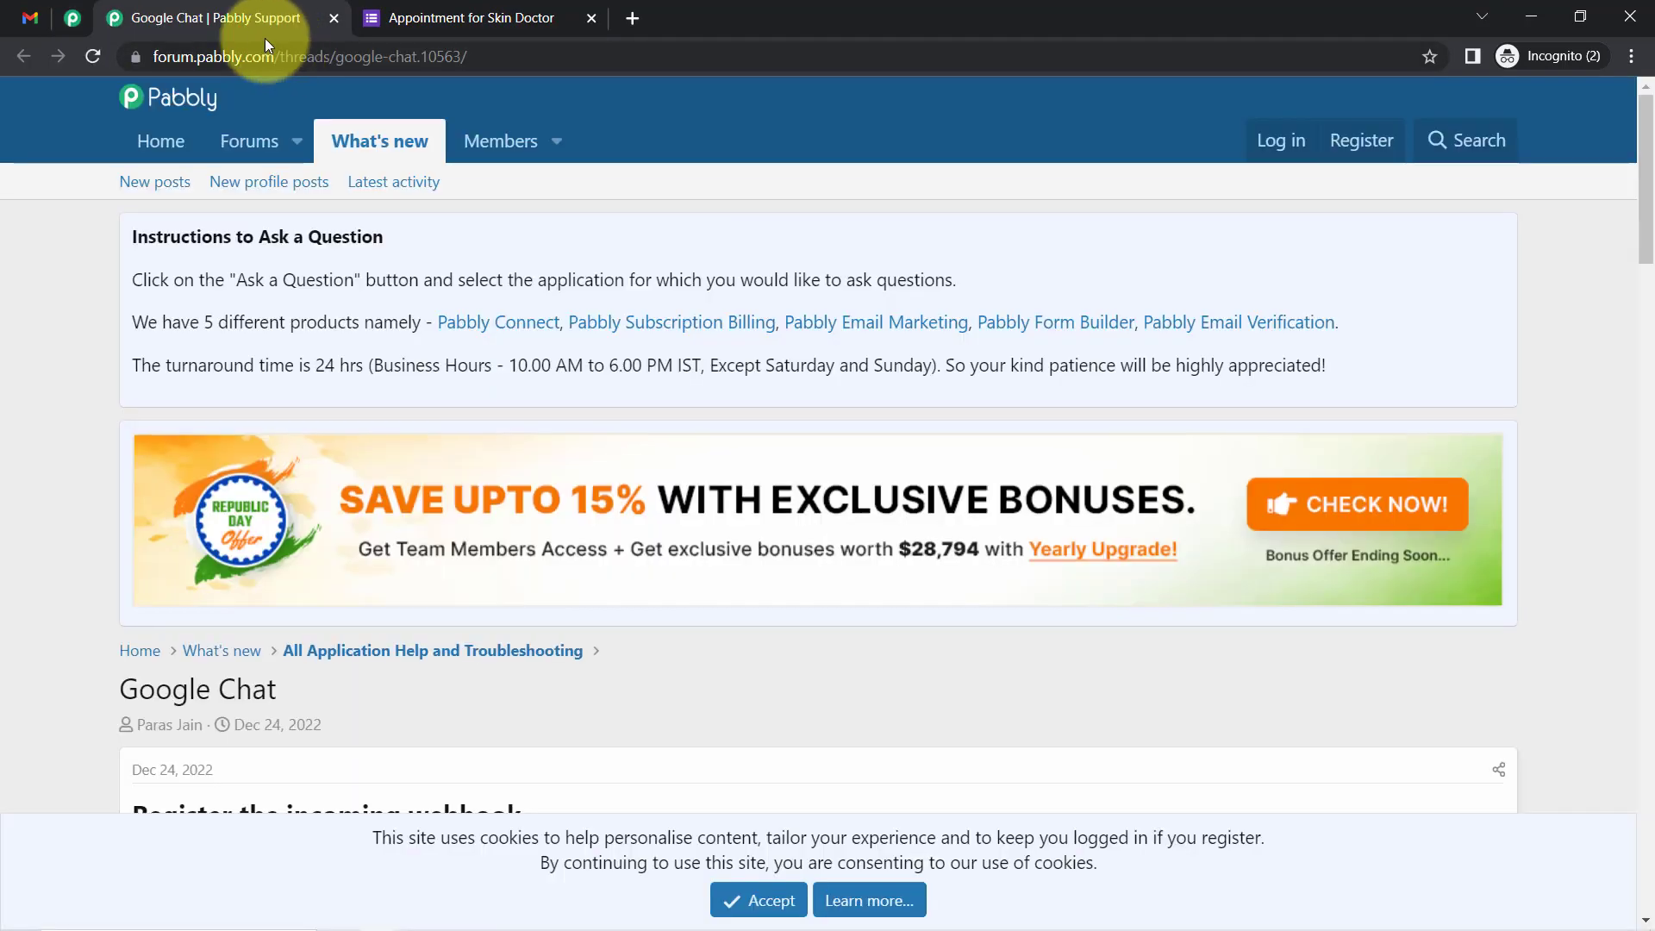
Step: In Gmail, open webhook management for the Pabbly Marketing Team space and name the incoming webhook "New Connection Pabbly"
left_click(29, 17)
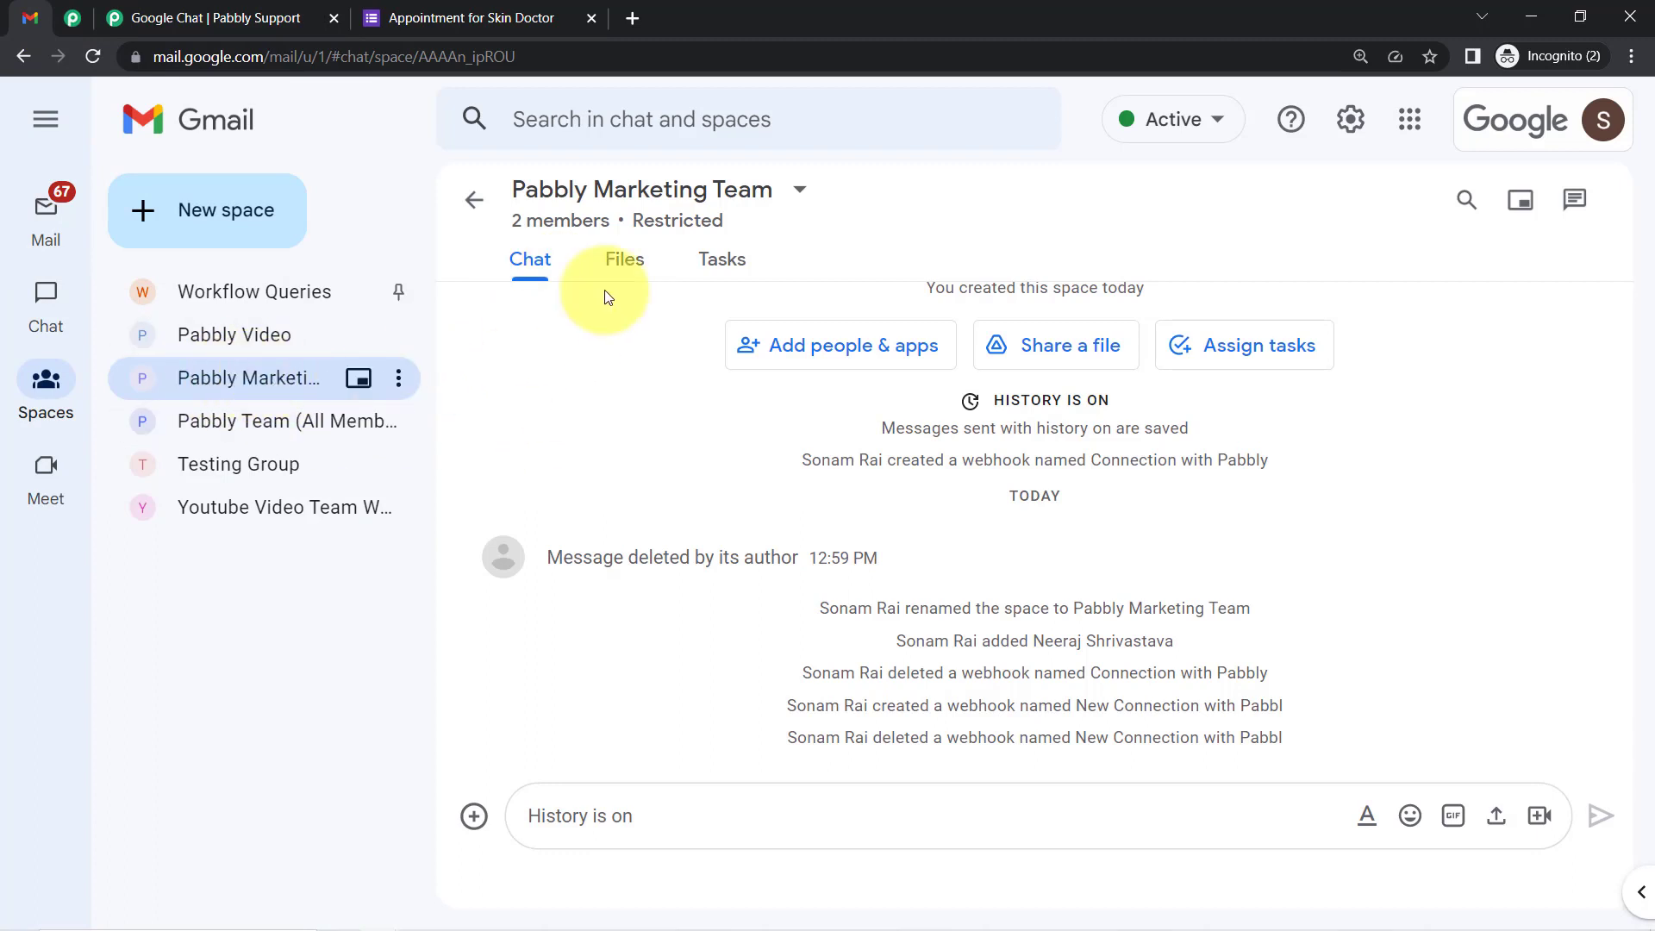
left_click(802, 200)
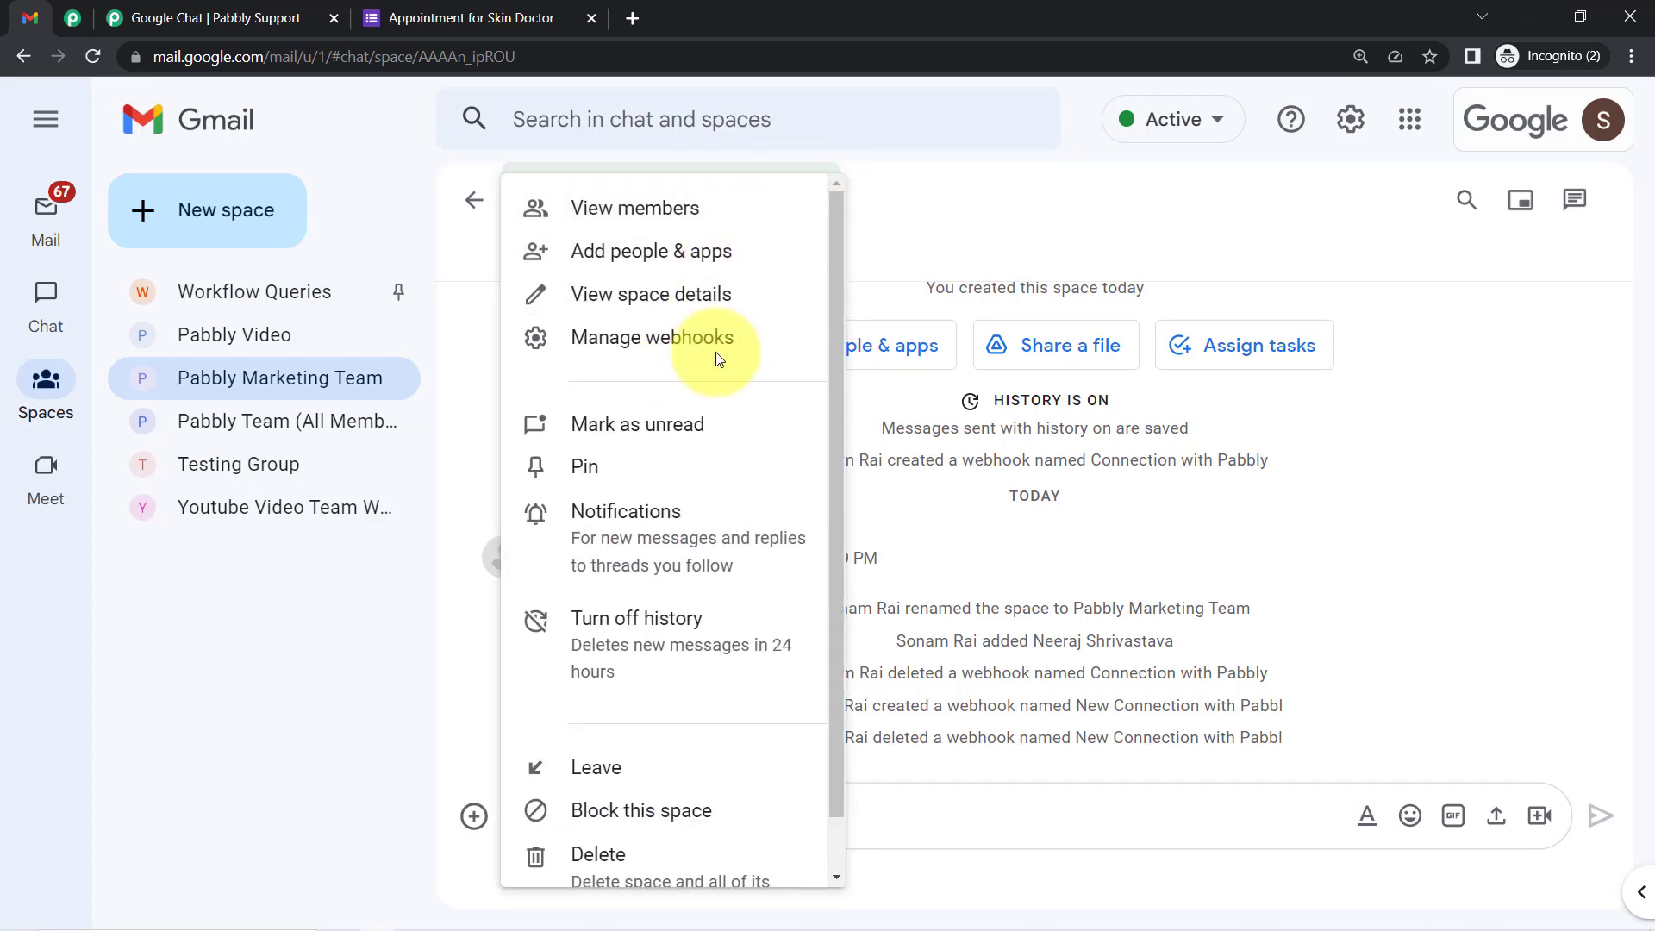
left_click(614, 345)
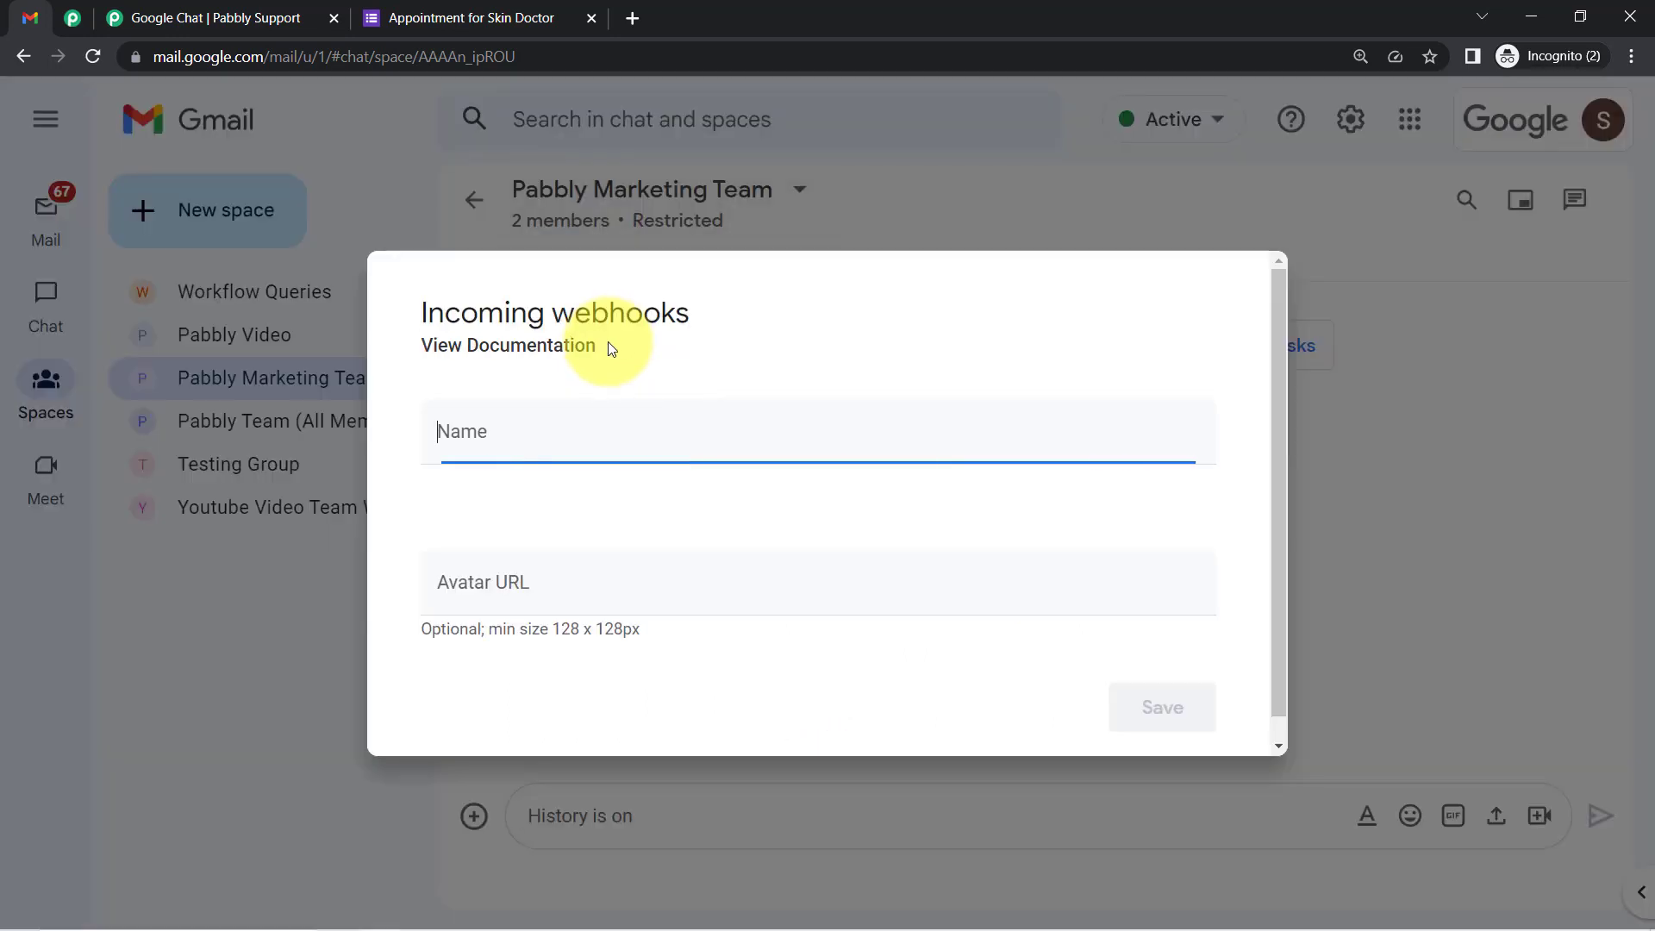
type("N")
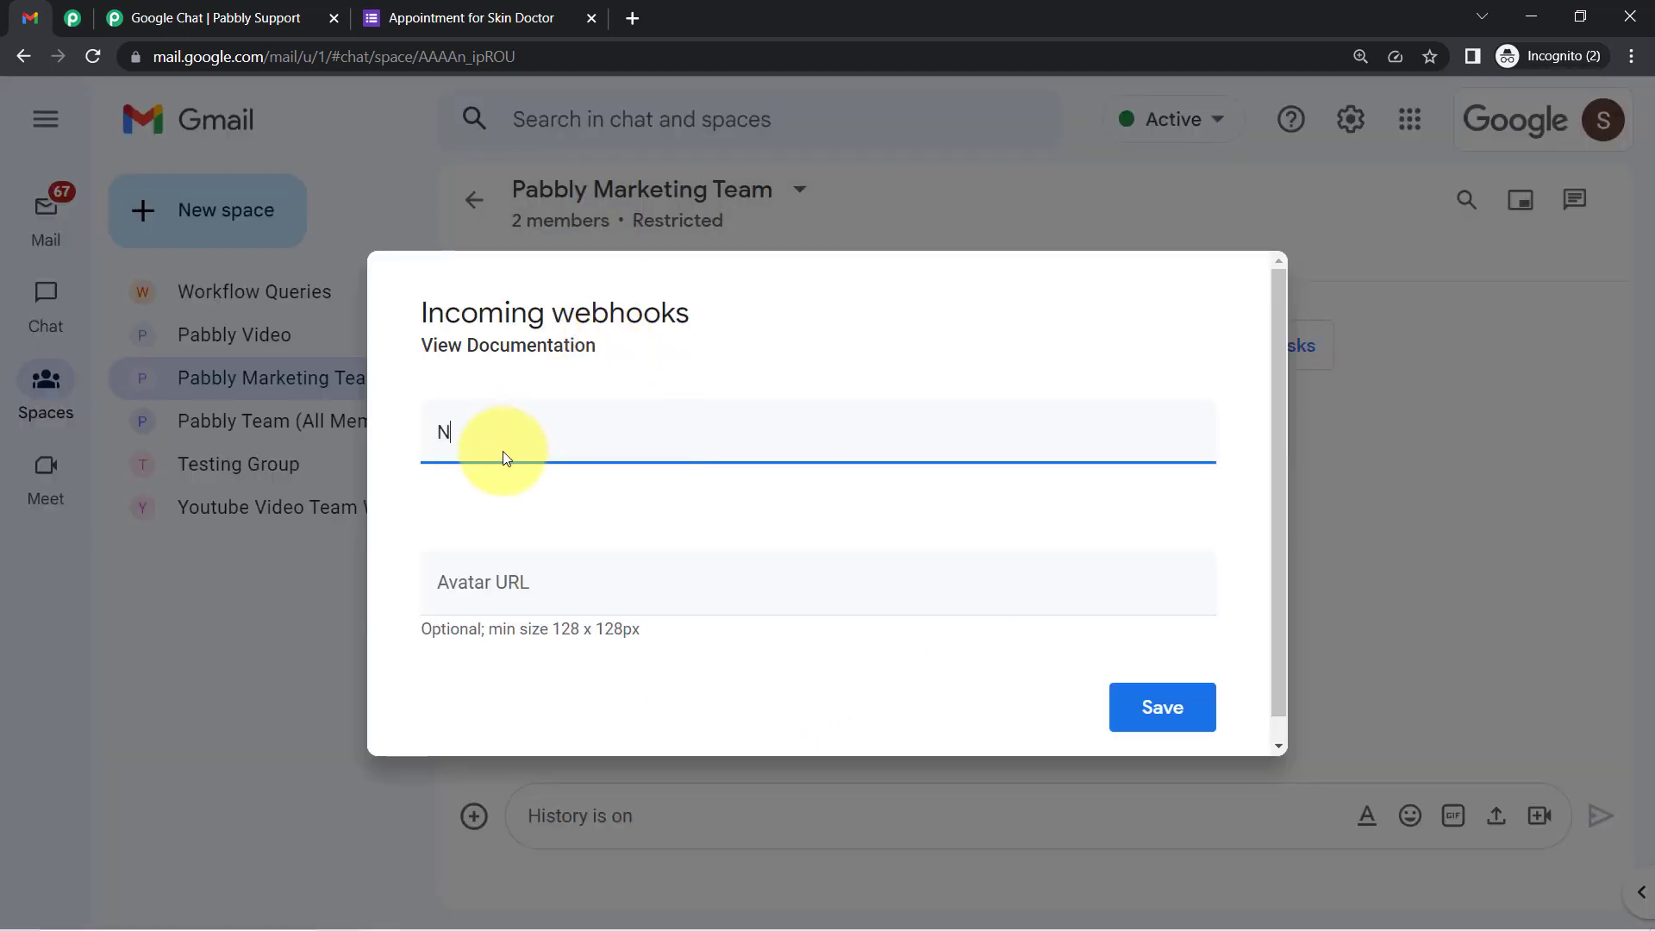
type("ew Connection Pabbly")
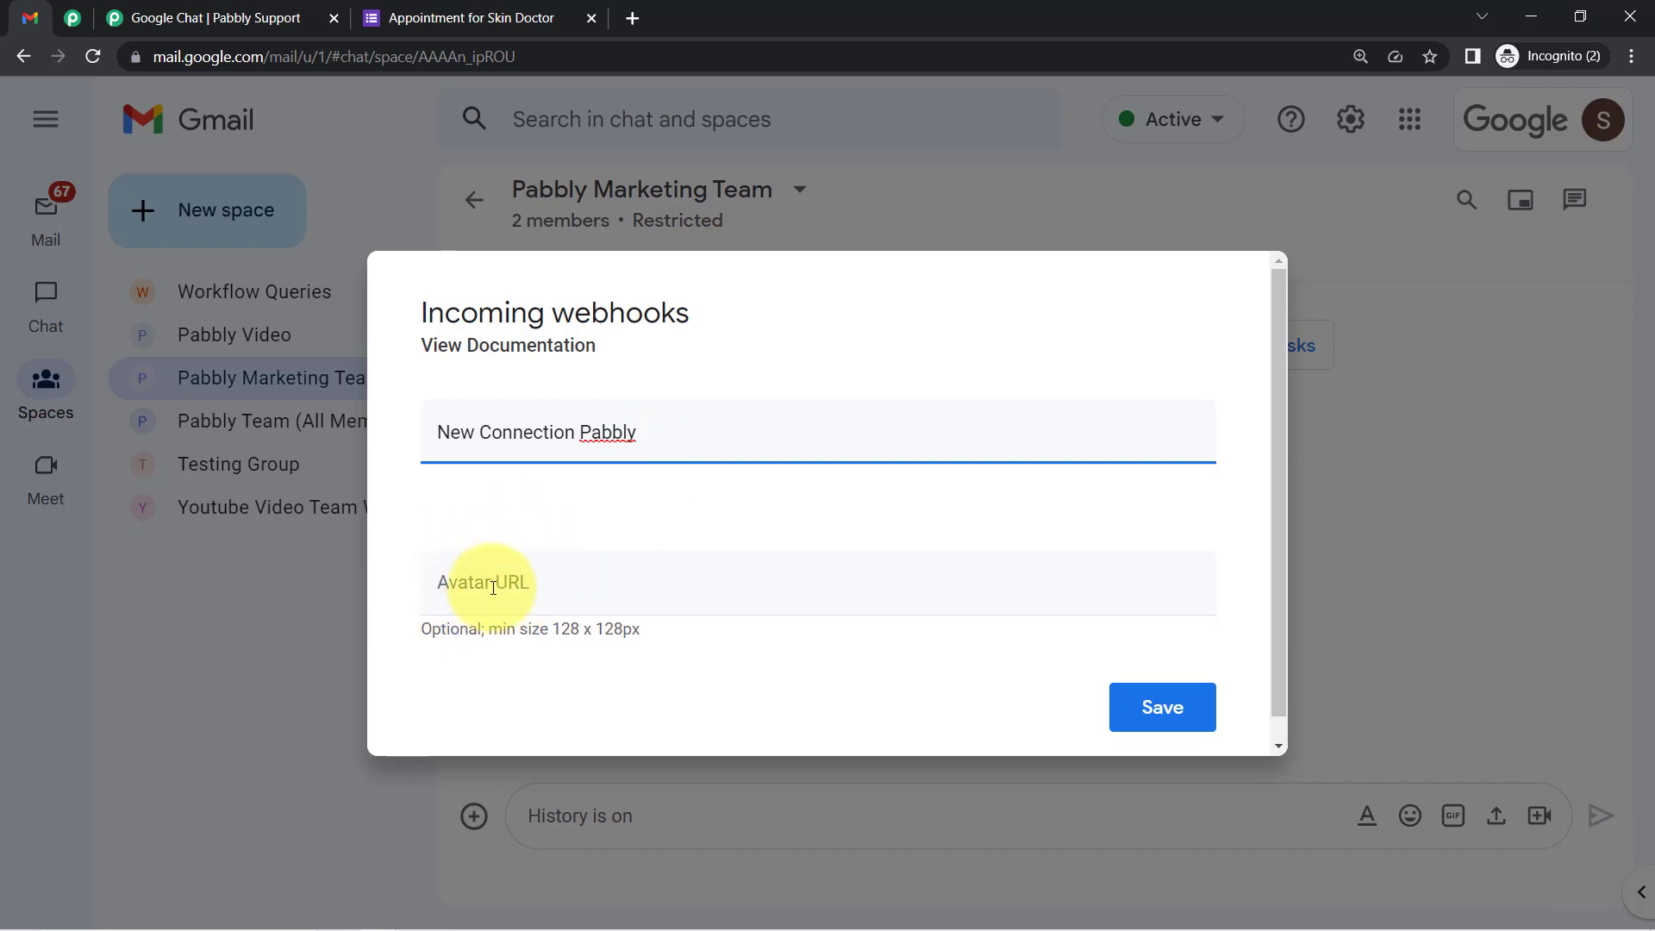
left_click(237, 7)
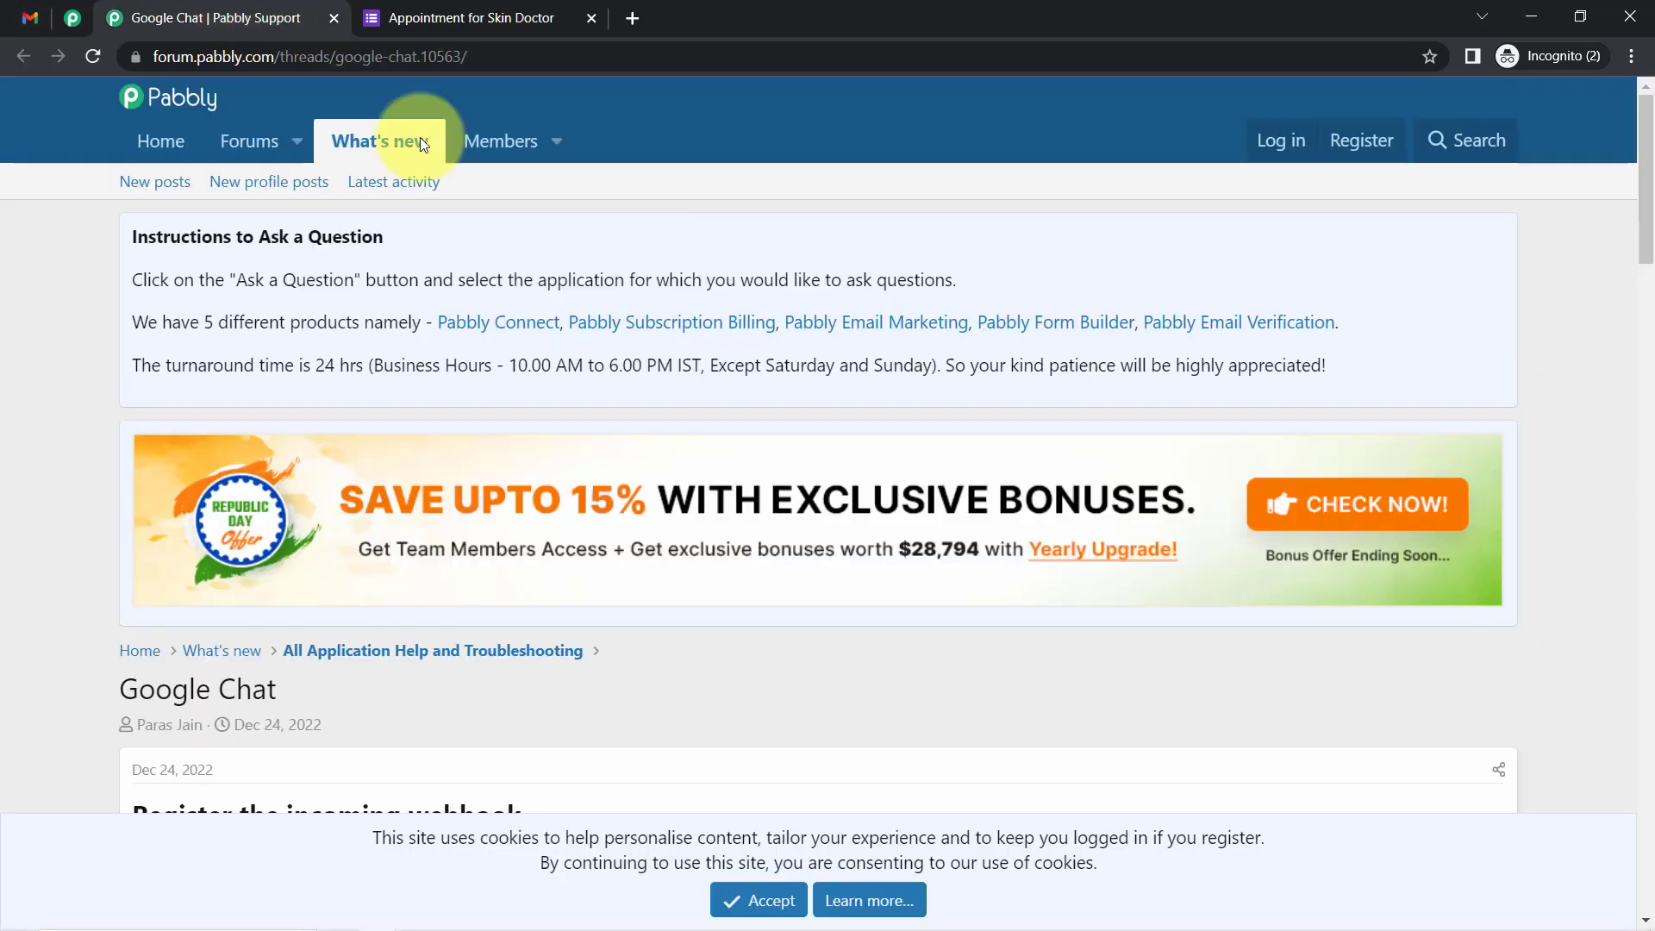
scroll(1648, 201, "down", 1)
scroll(1648, 202, "down", 7)
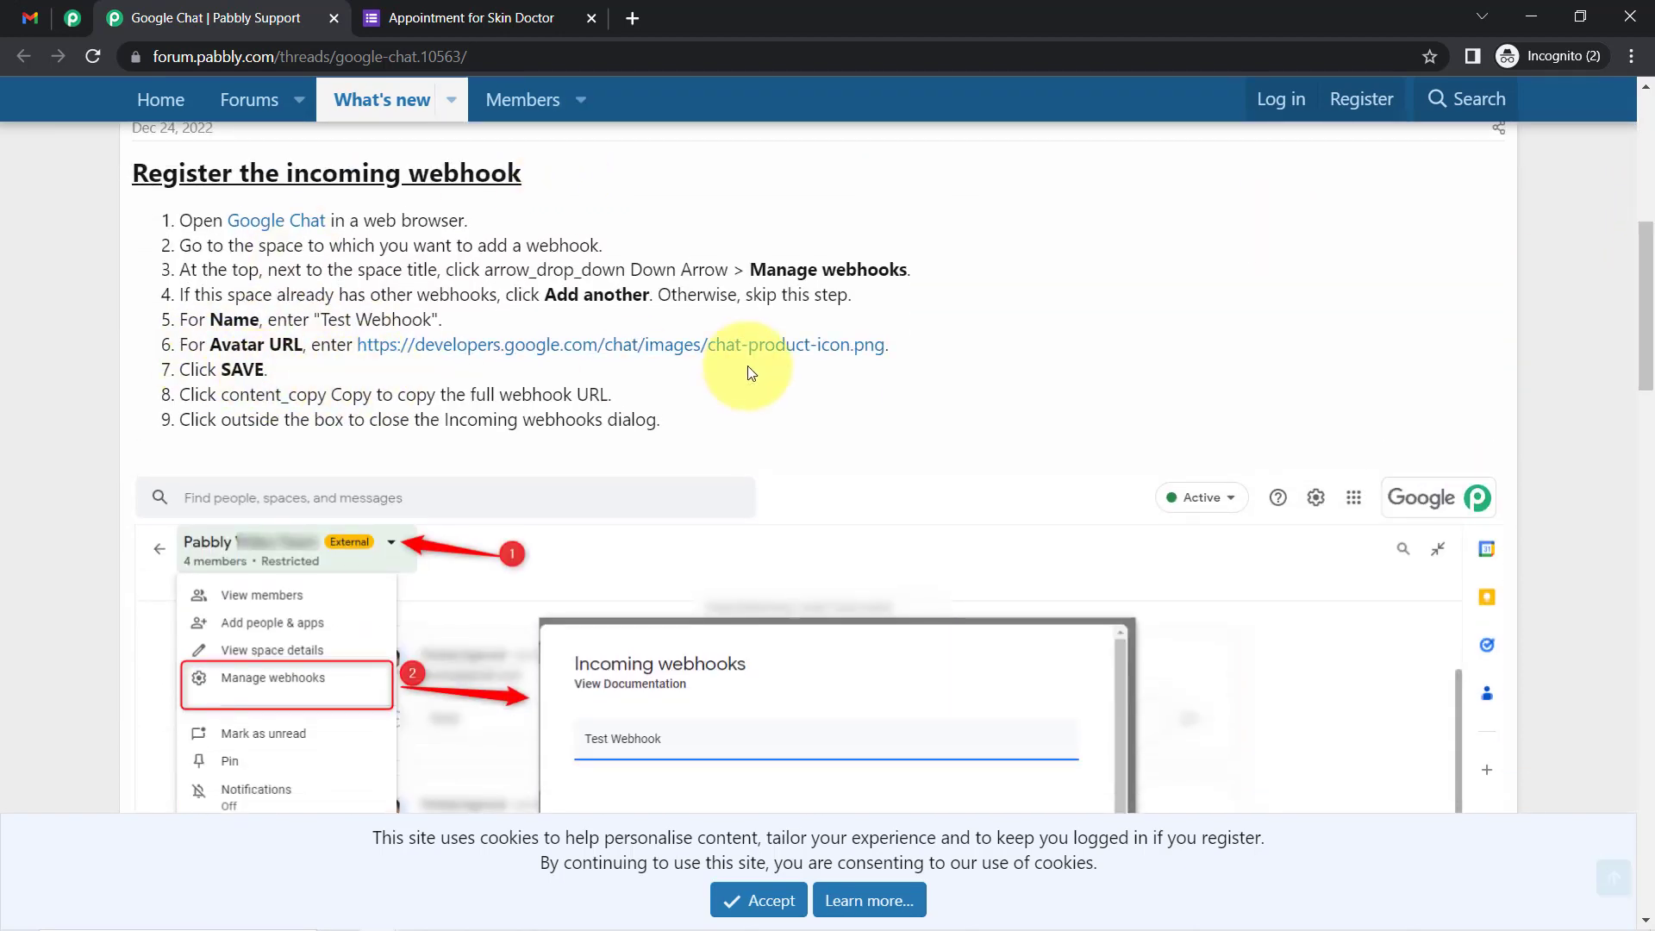
left_click_drag(895, 344, 358, 352)
key("ctrl+c")
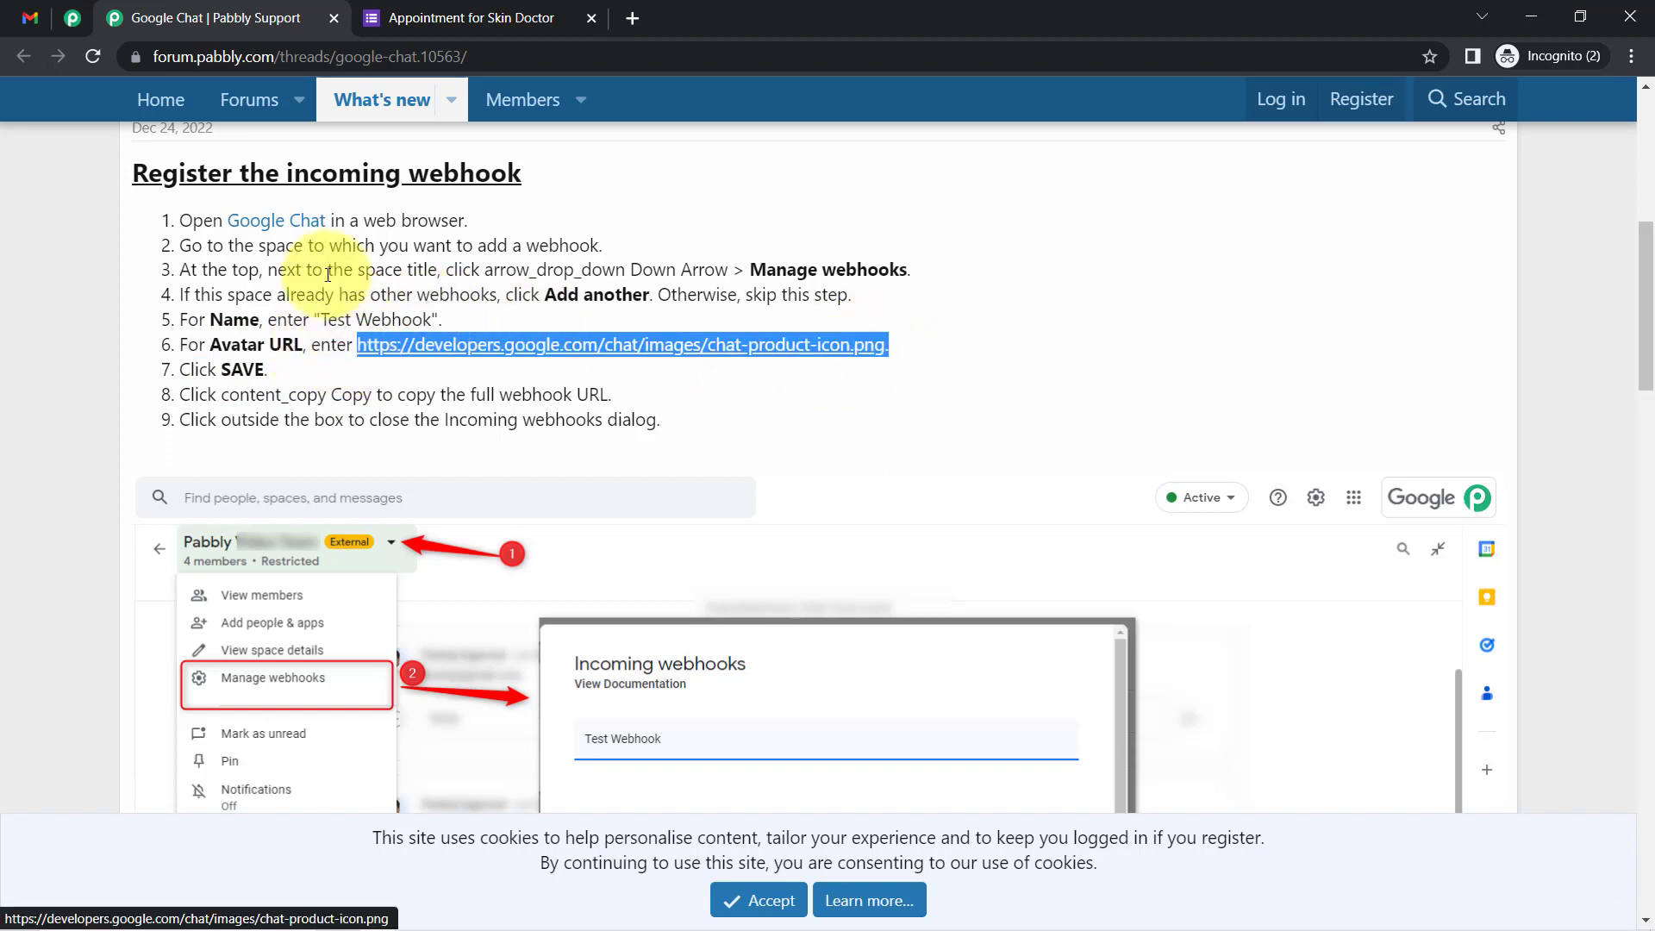
left_click(72, 17)
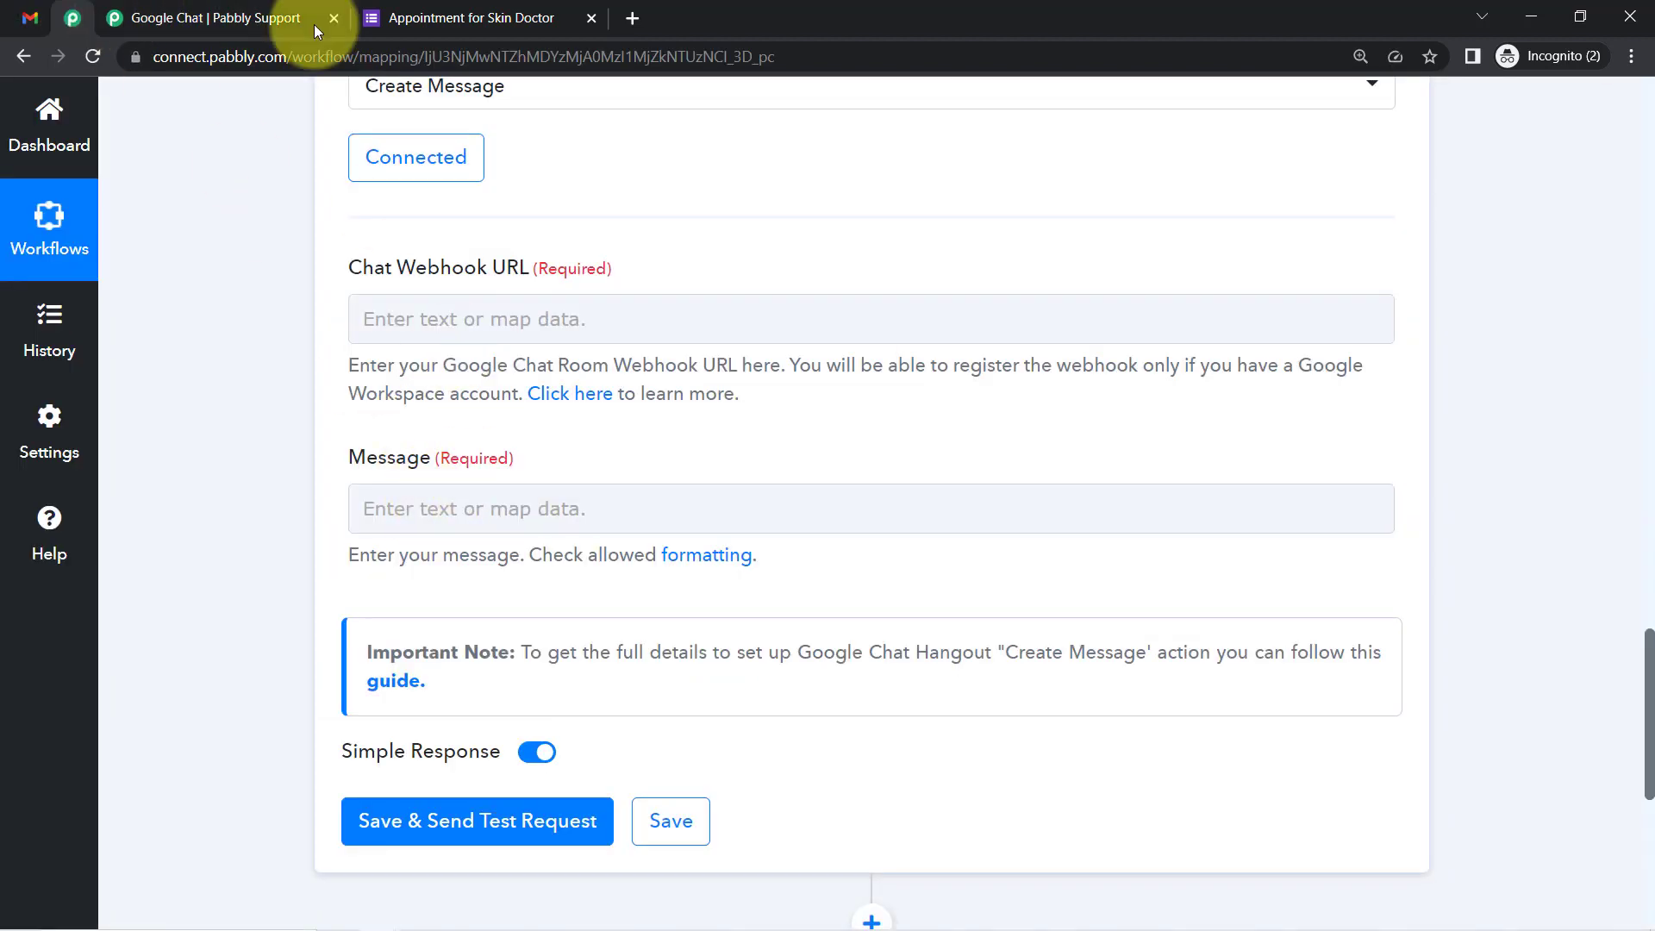
left_click(31, 21)
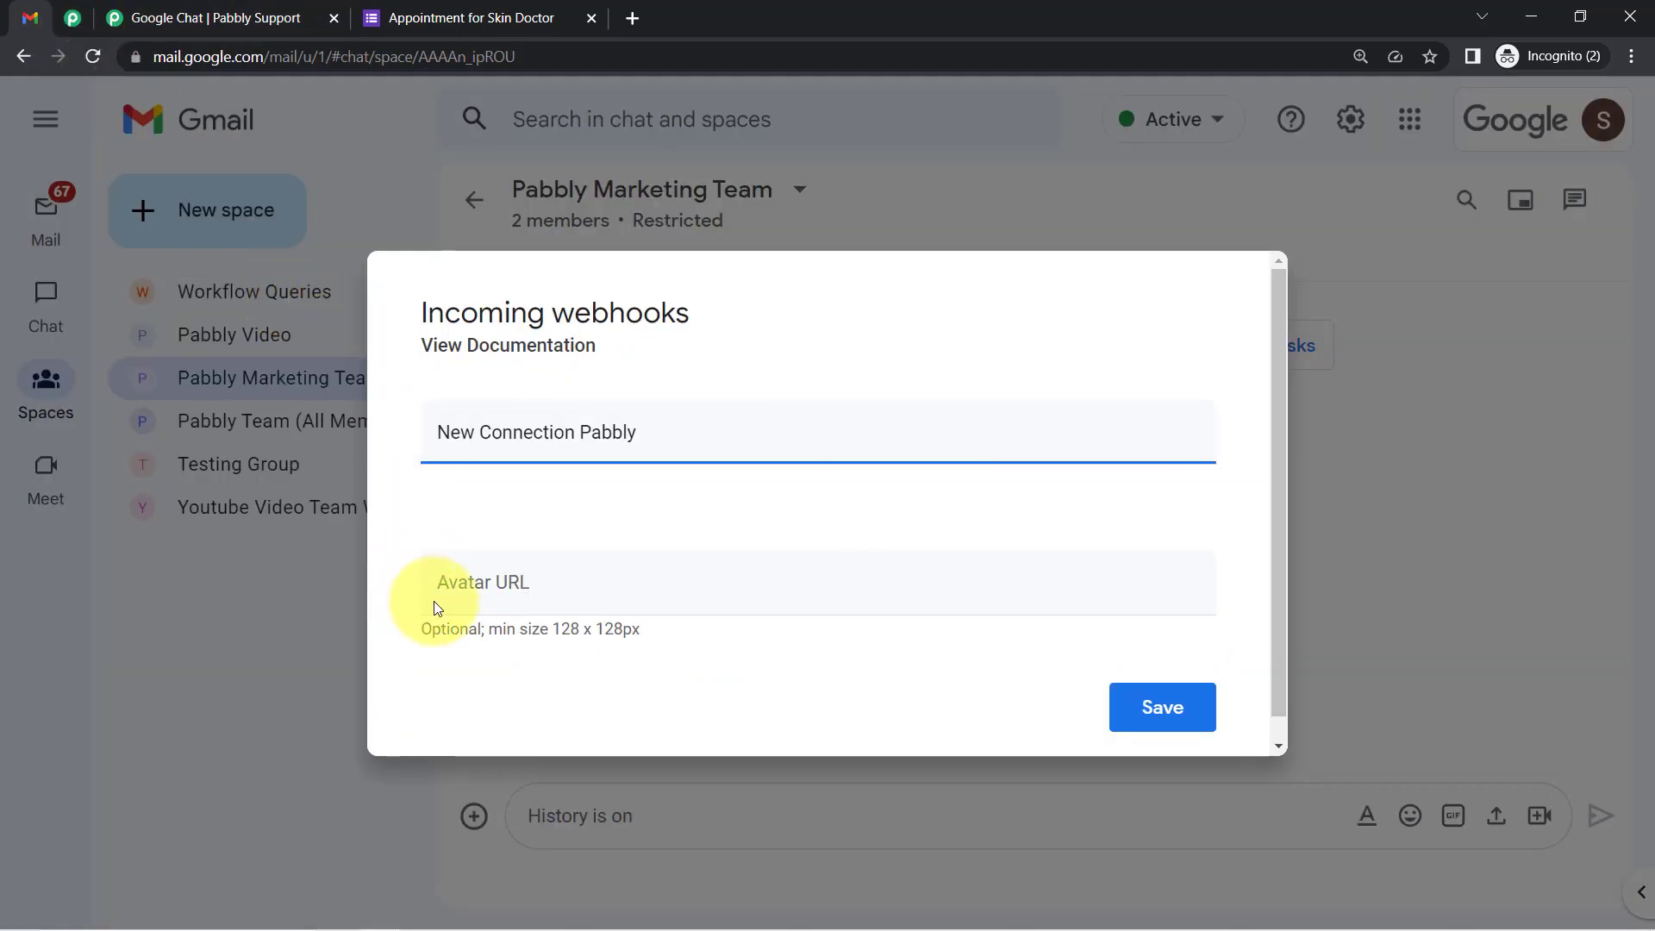
key("ctrl+v")
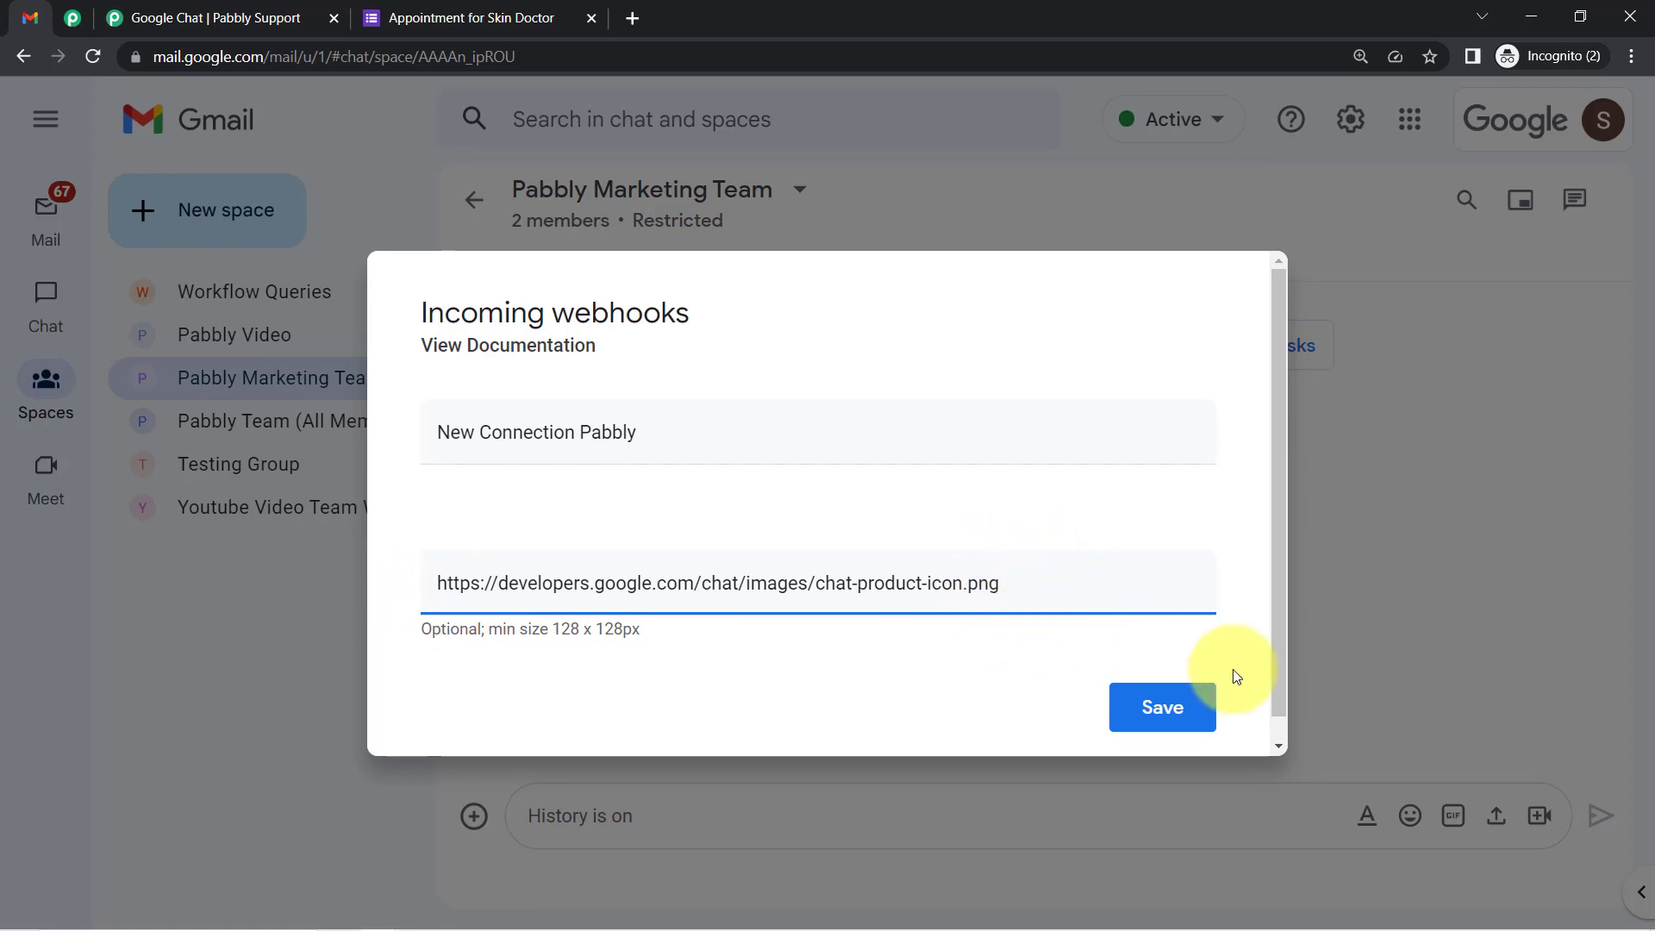
Step: Save the incoming webhook, copy its link, and paste it into the Chat Webhook URL field in Pabbly Connect
left_click(1186, 727)
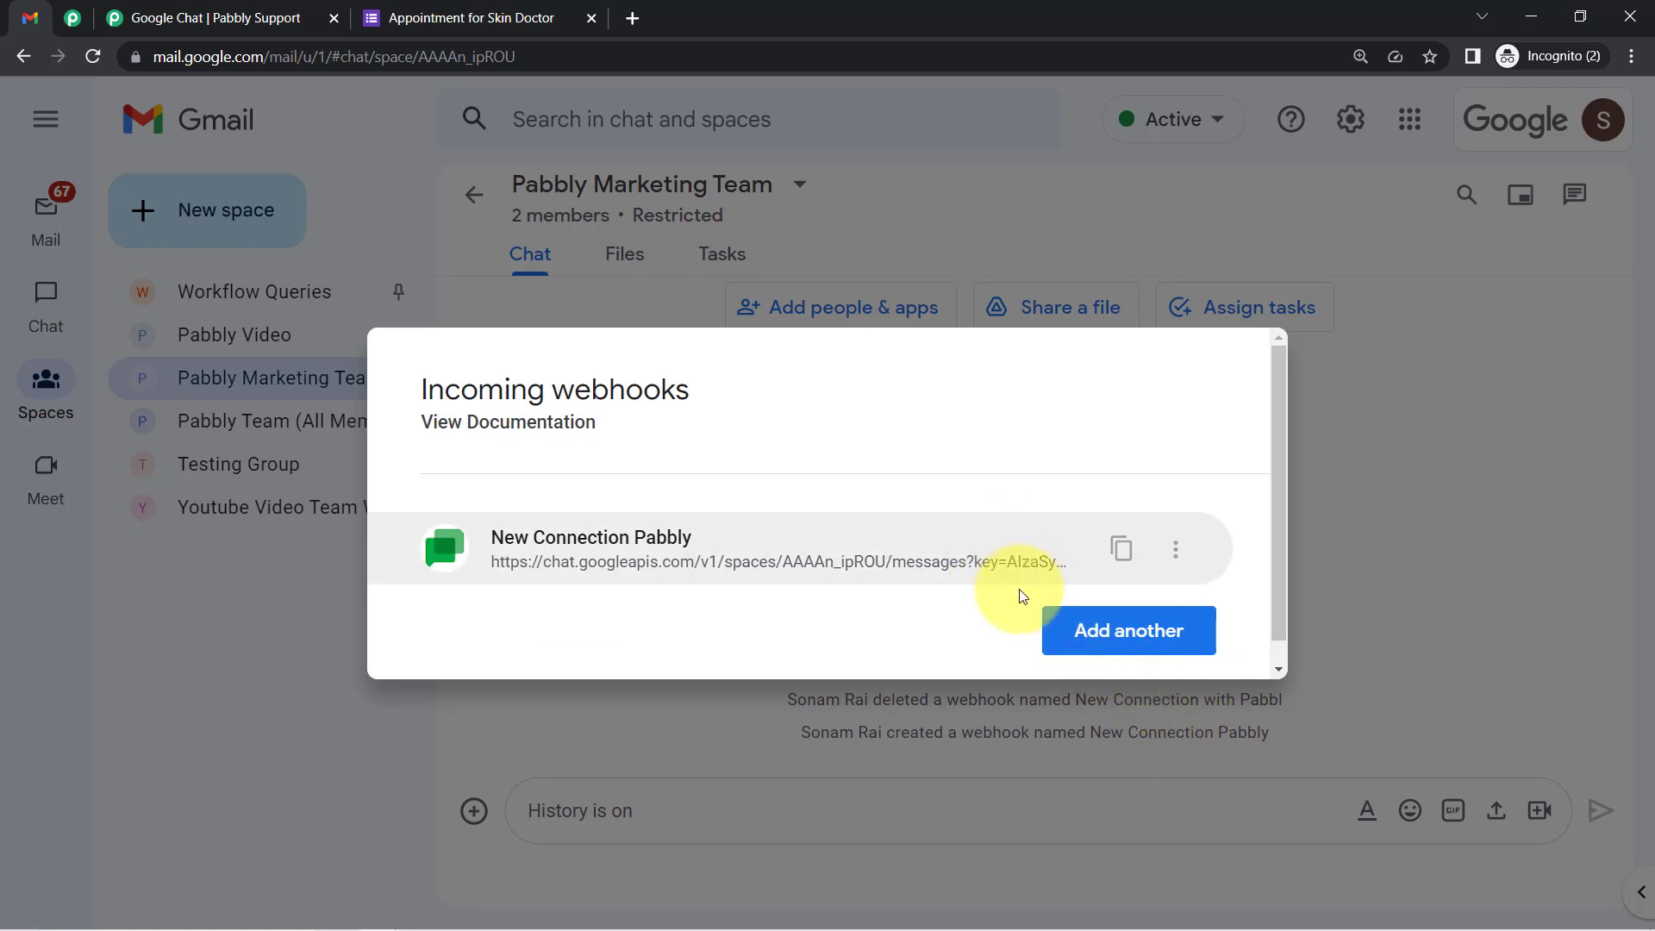
left_click(1122, 552)
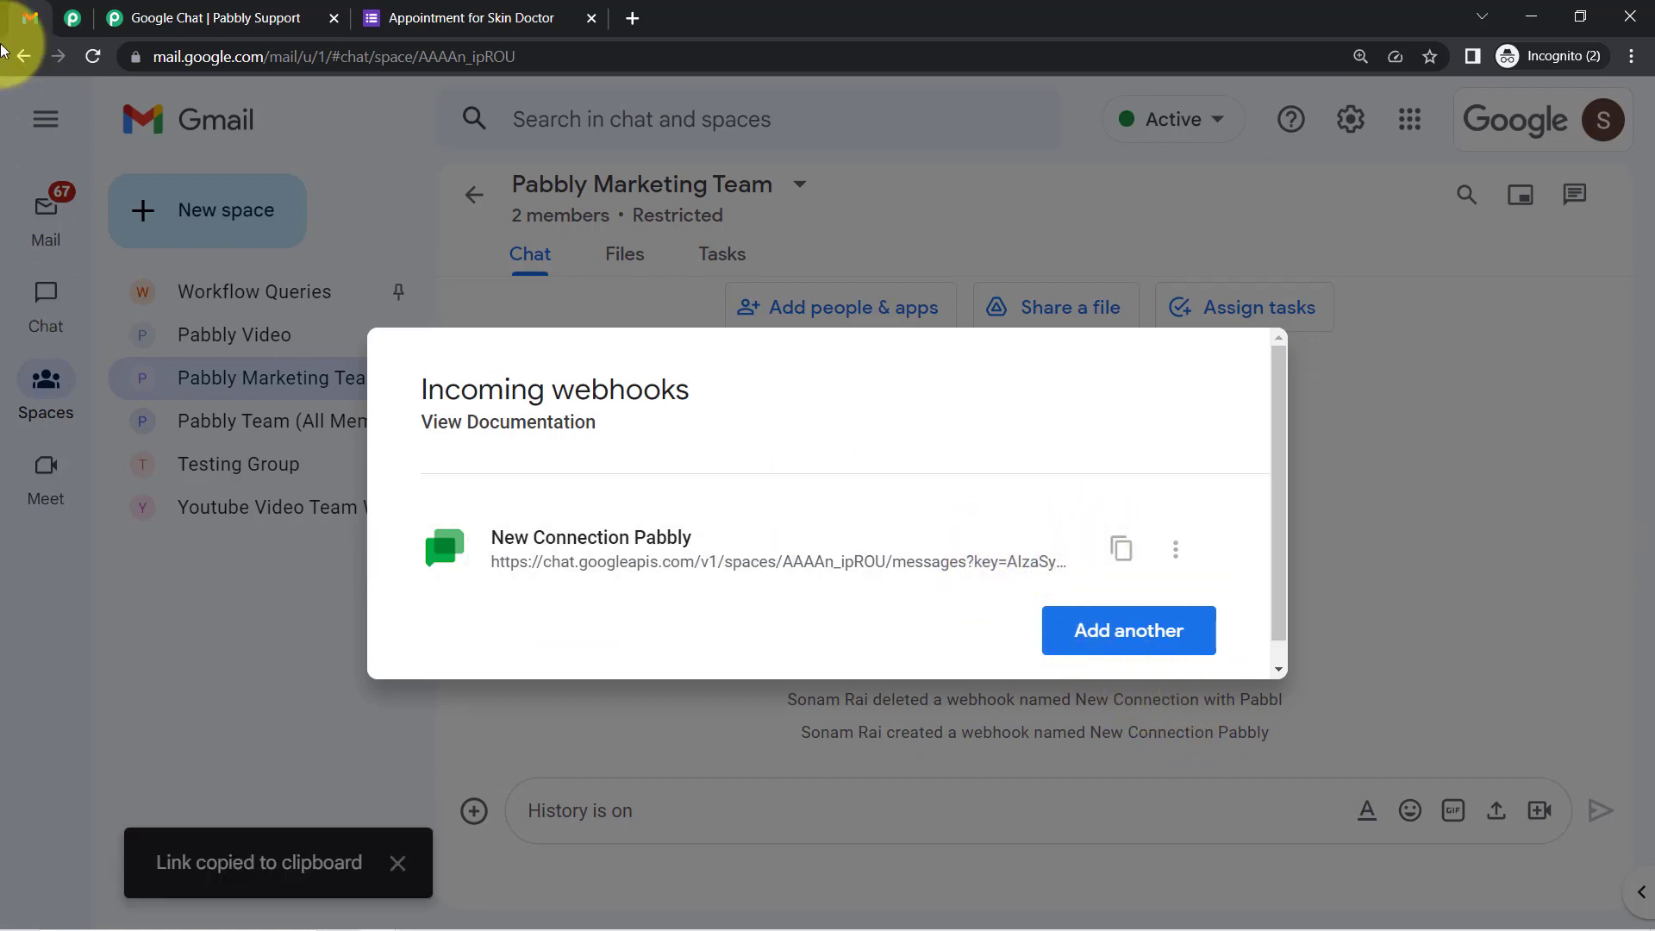
left_click(73, 18)
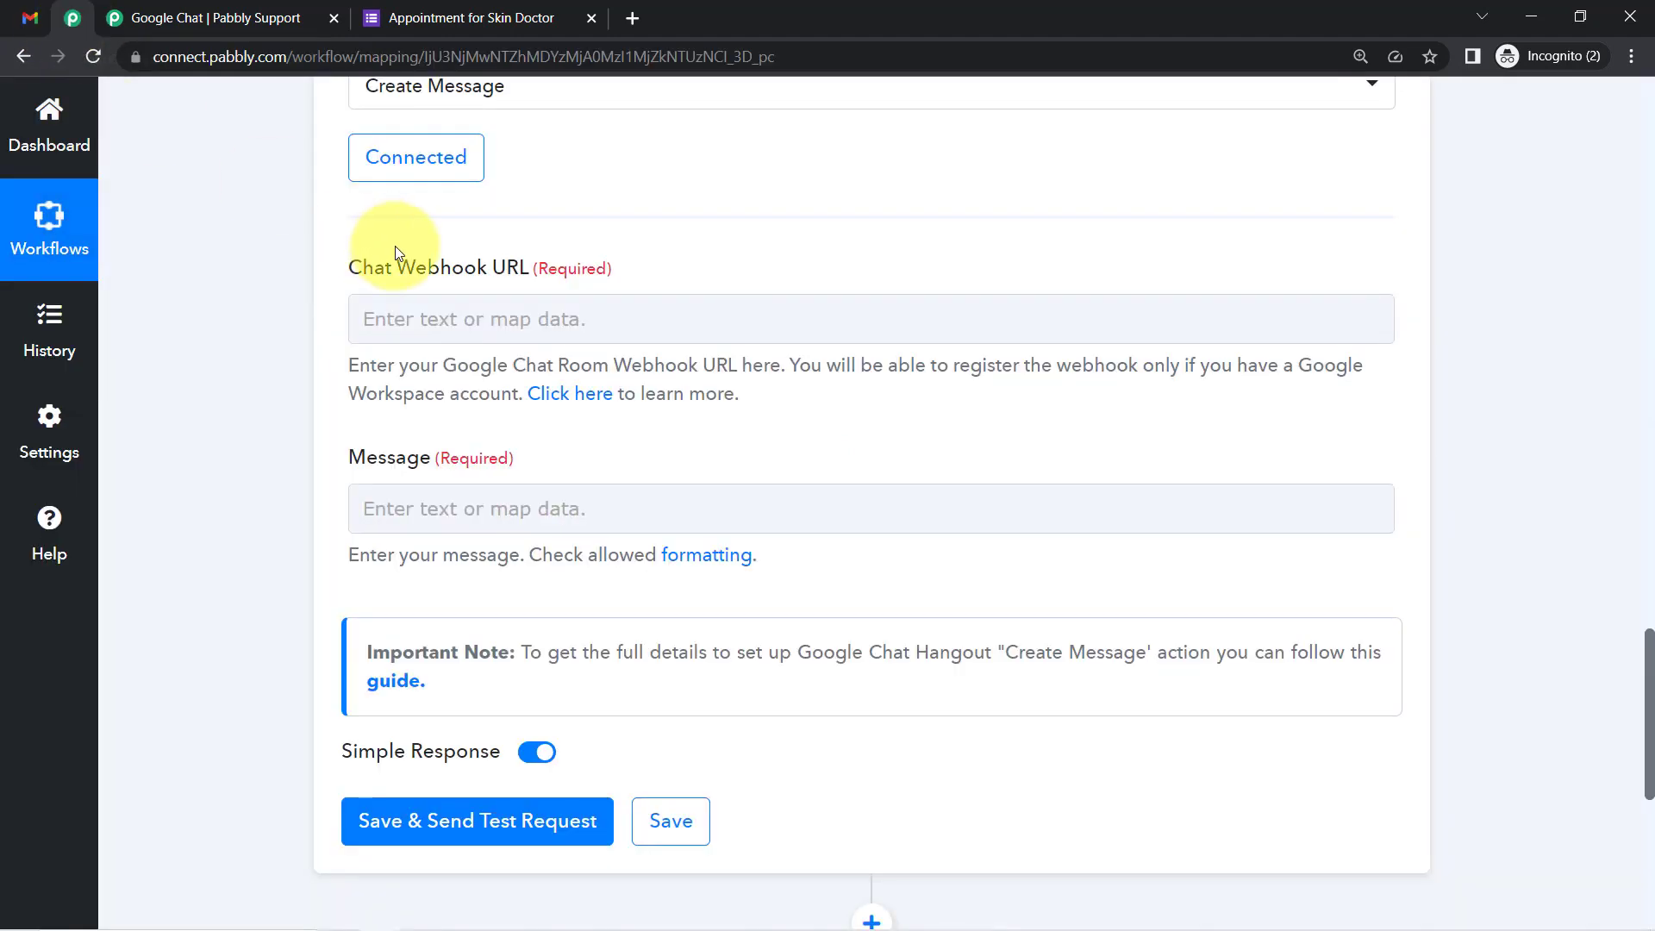
left_click(388, 319)
key("ctrl+v")
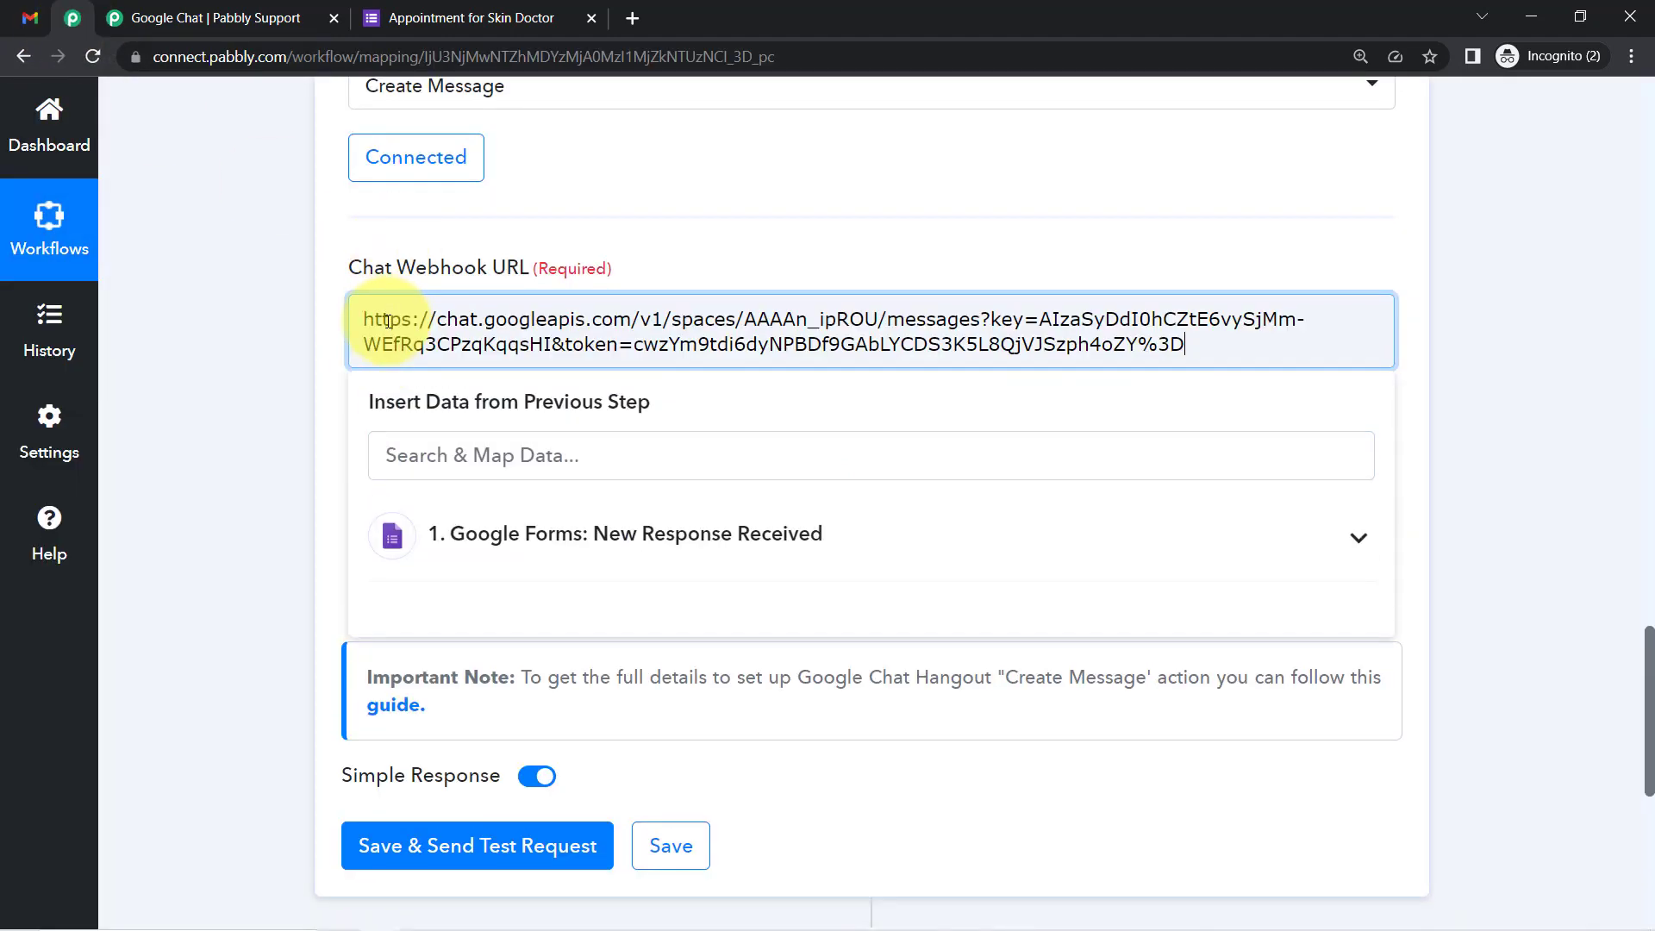
left_click(295, 406)
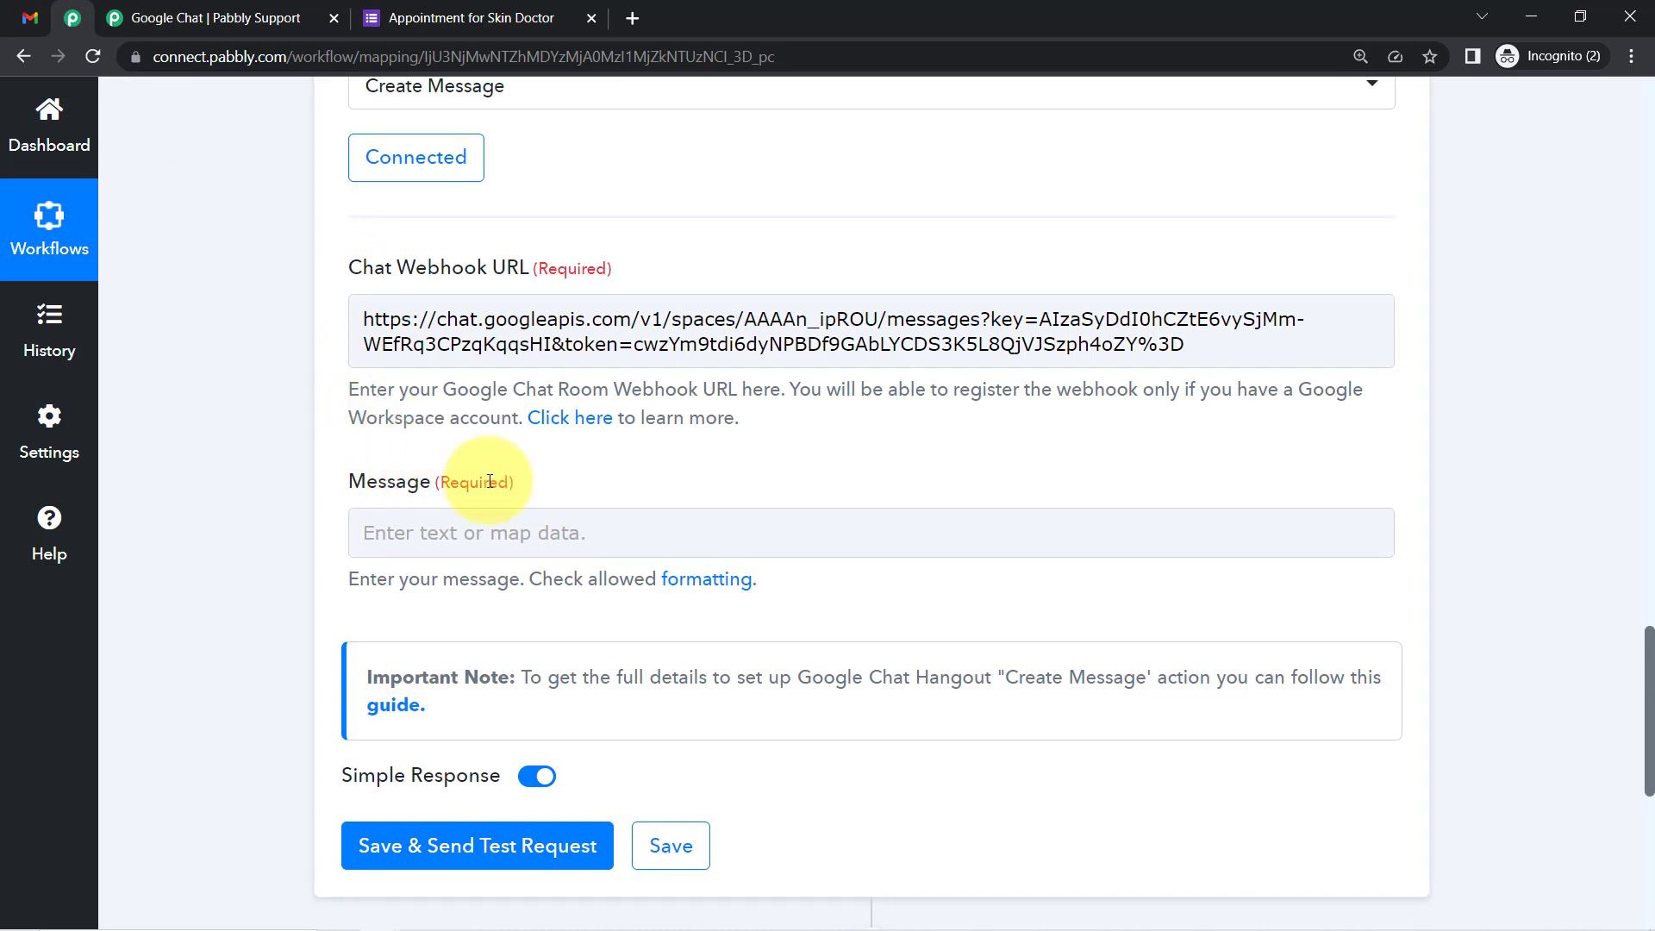
Step: Copy the prepared appointment template beginning "Hello Team, A New Appointment is received." from the other open application and paste it into the Message field
left_click_drag(1651, 640, 1651, 682)
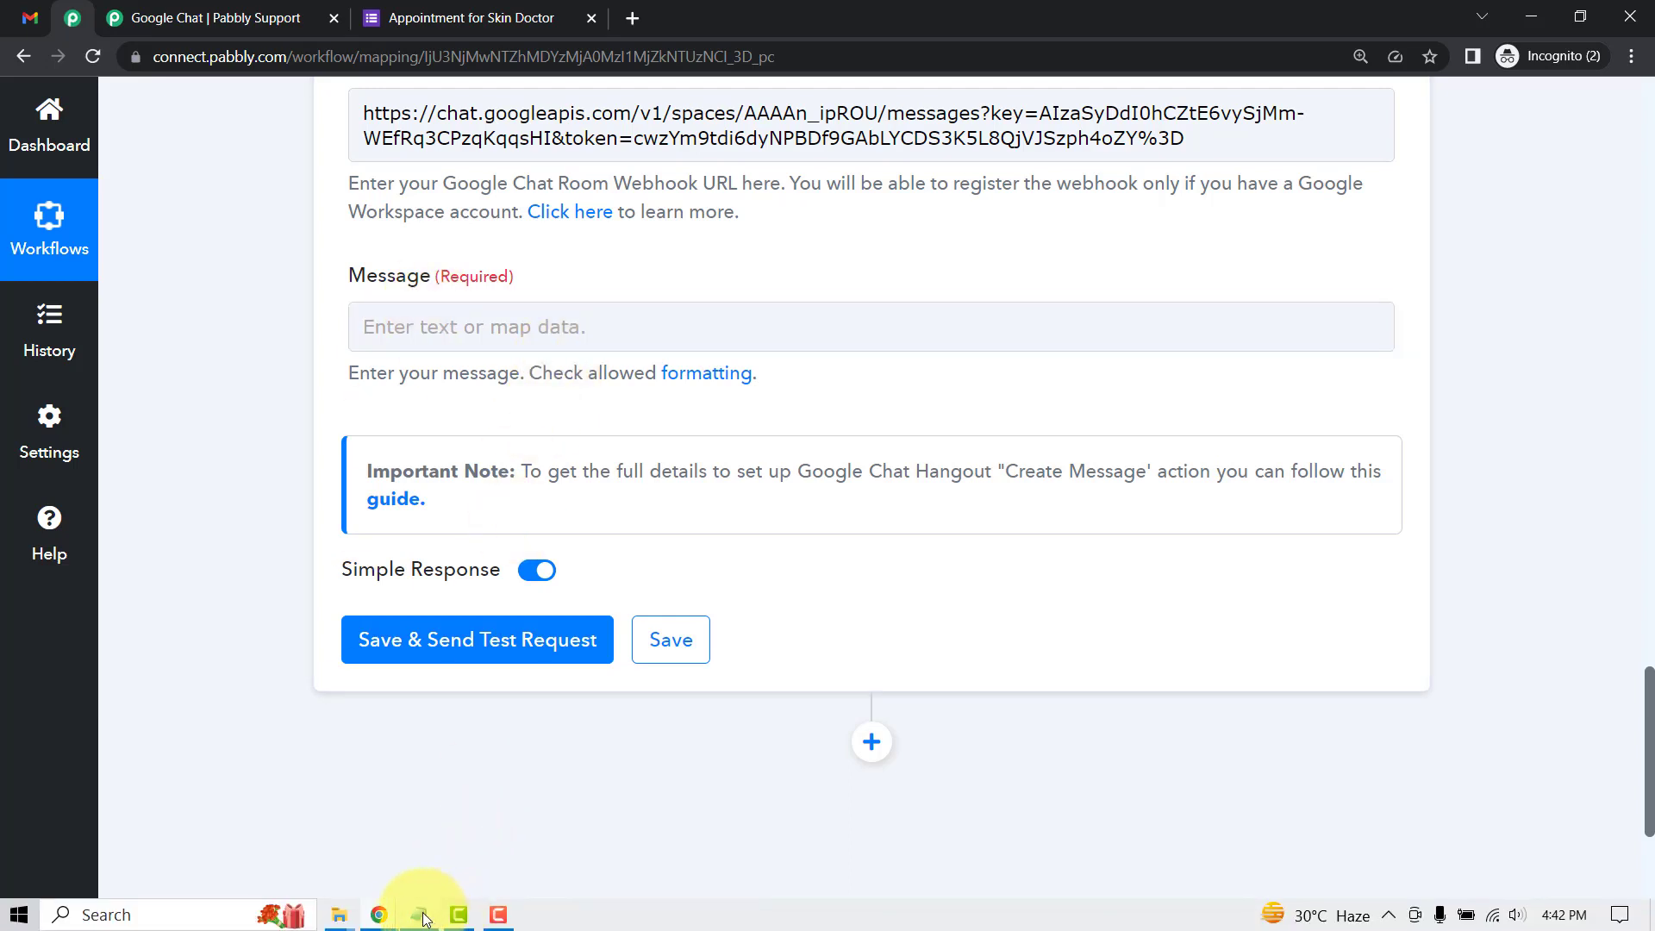
left_click(422, 918)
left_click(491, 629)
left_click_drag(621, 528, 316, 281)
left_click(199, 405)
left_click(413, 319)
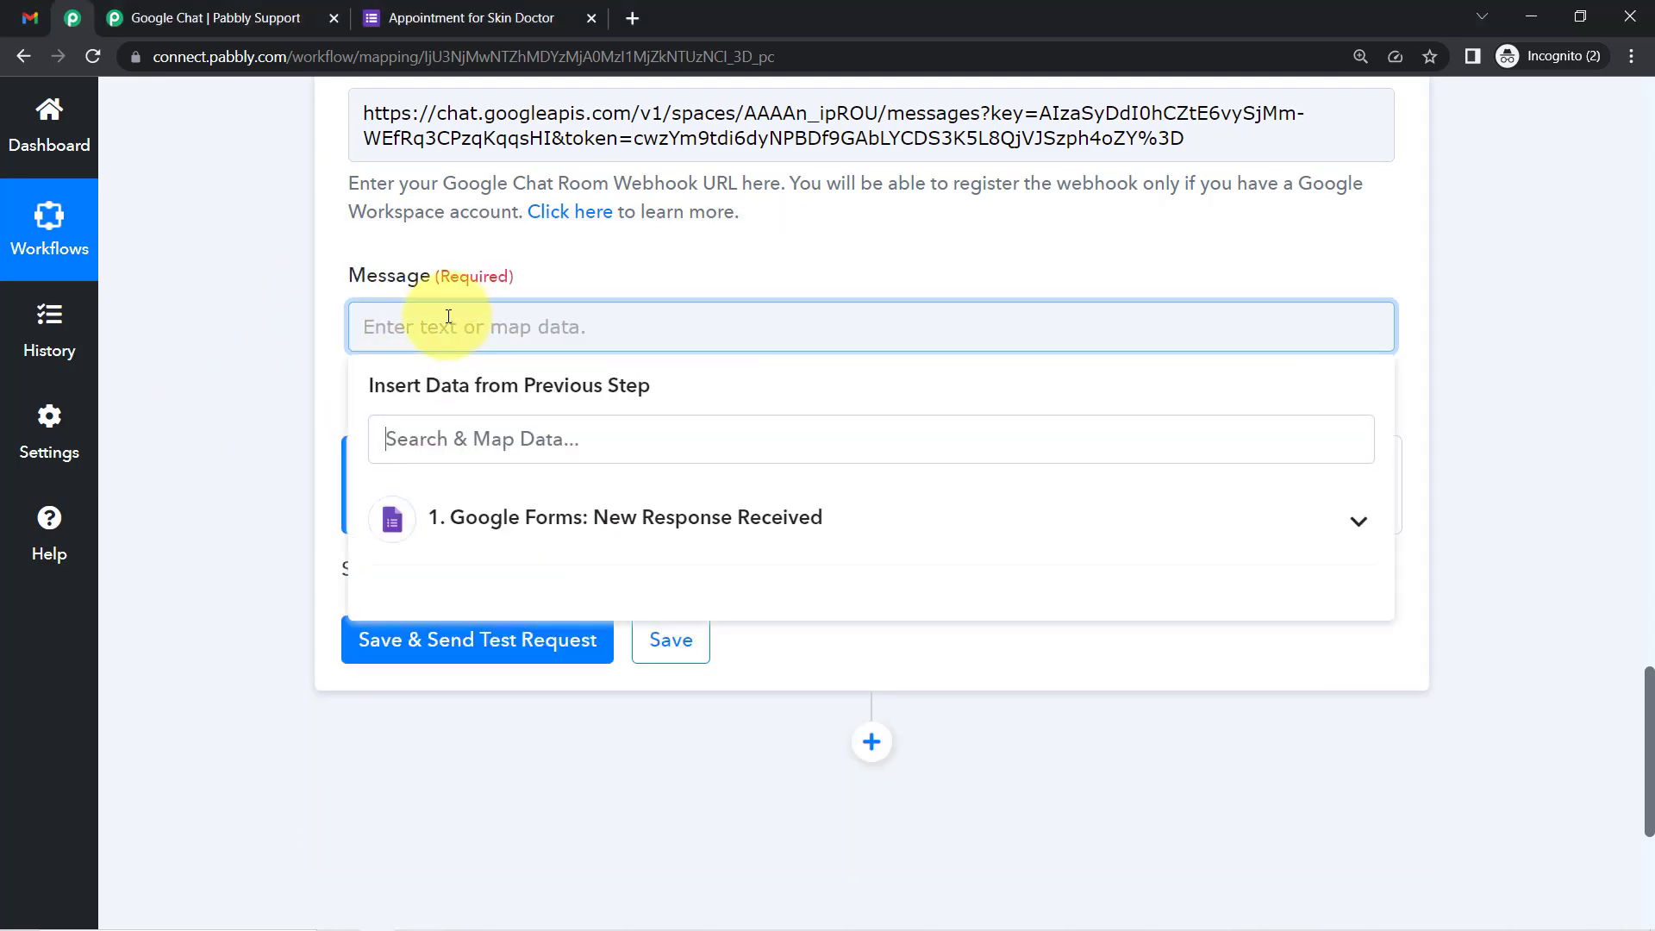
key("ctrl+v")
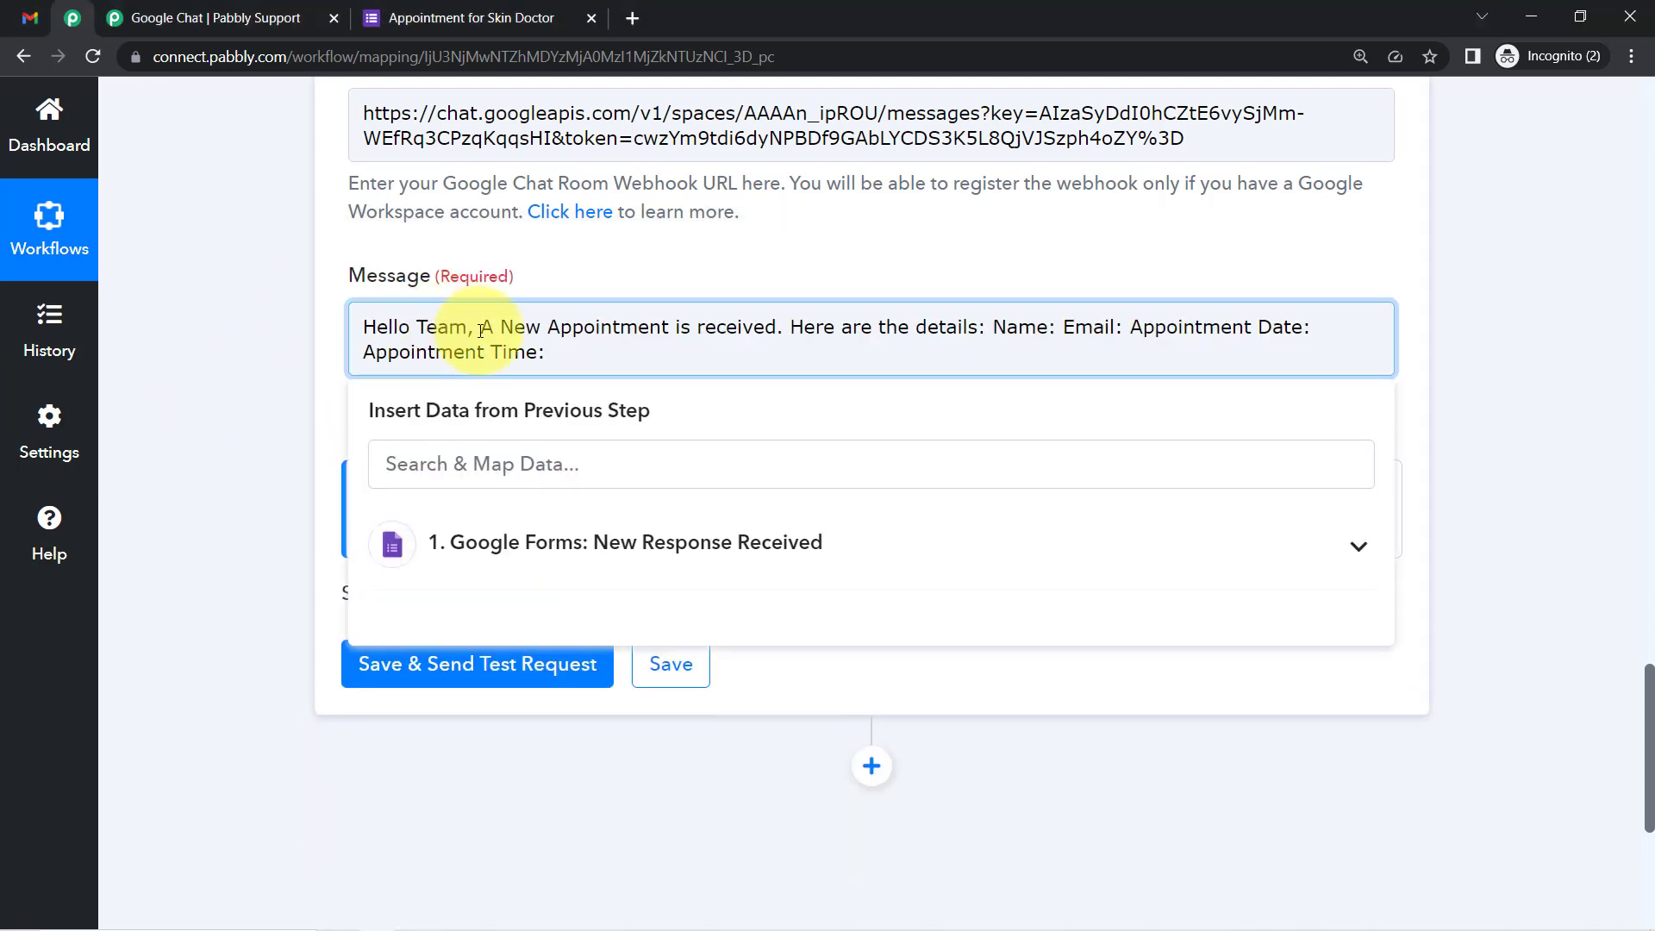
Step: Split the message with blank lines so the greeting, announcement, details line, Name, Email, Appointment Date and Appointment Time each stand alone
left_click(480, 328)
key("Return")
key("Return")
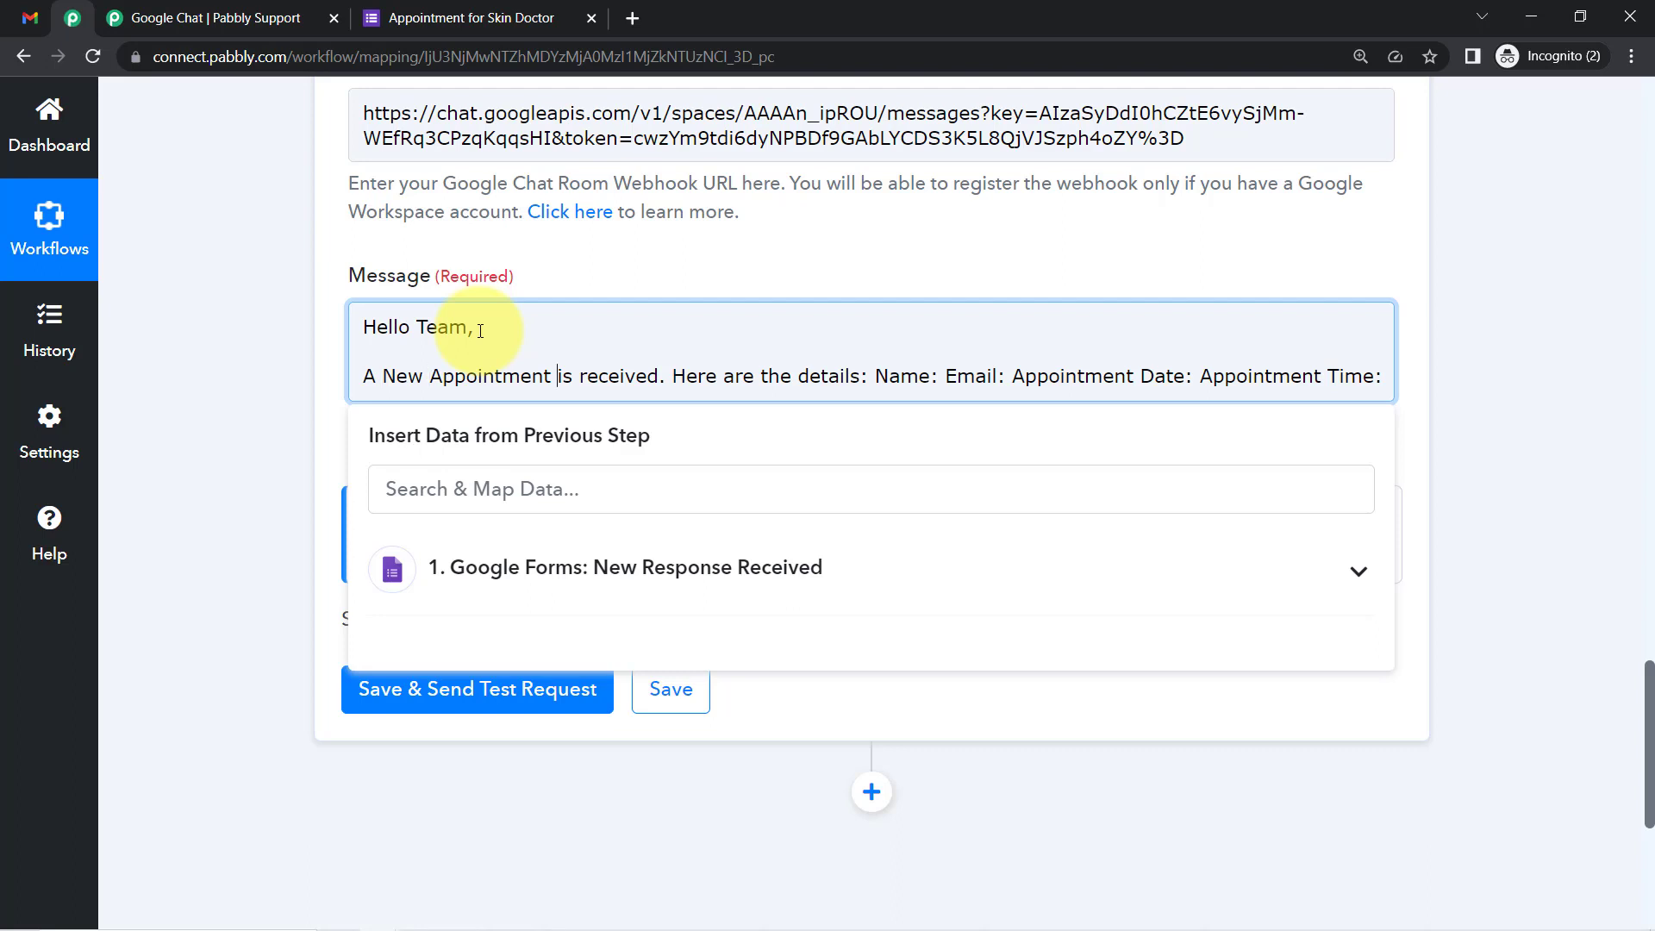
key("Return")
key("Return")
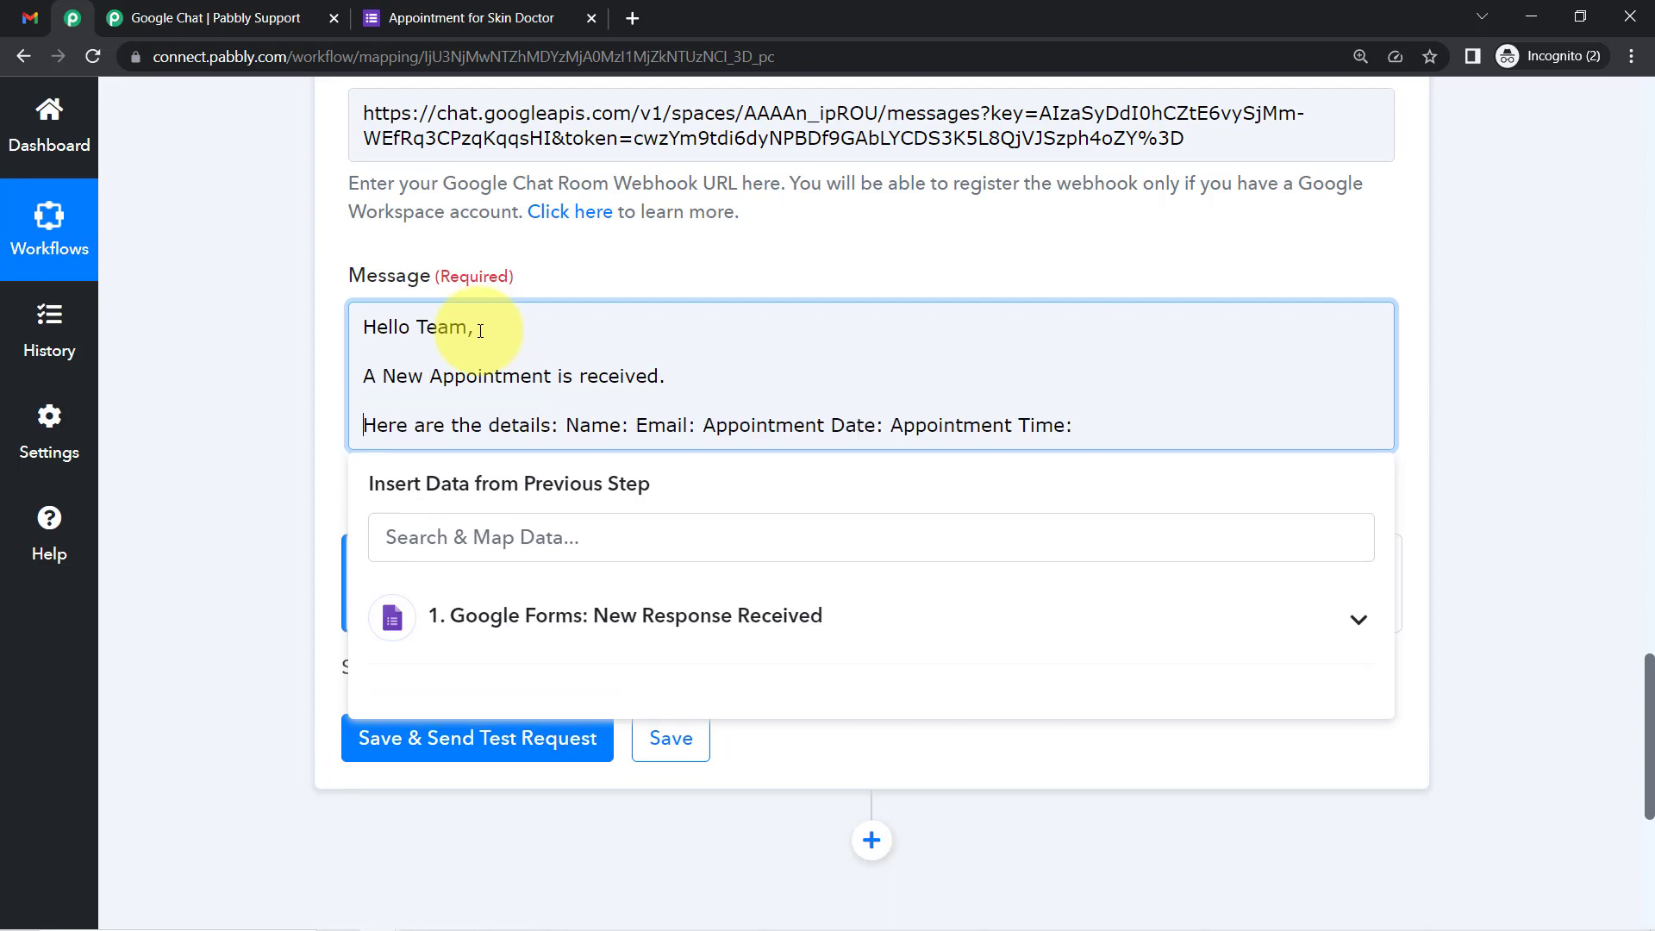
key("Return")
key("Return")
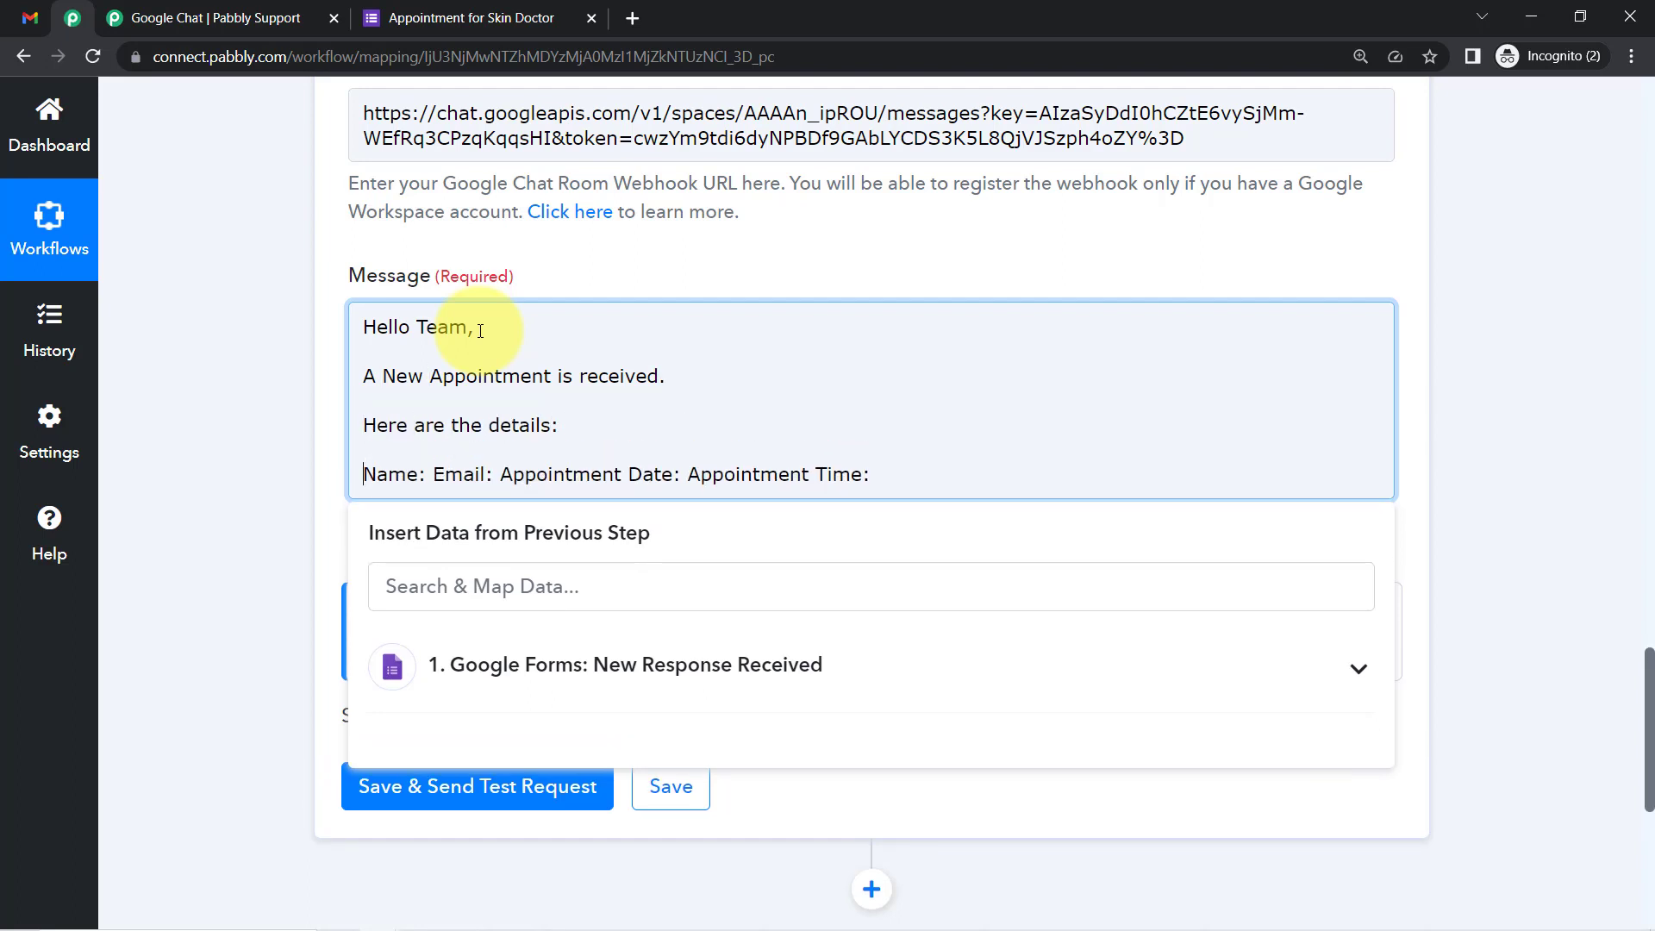
key("Return")
key("Return")
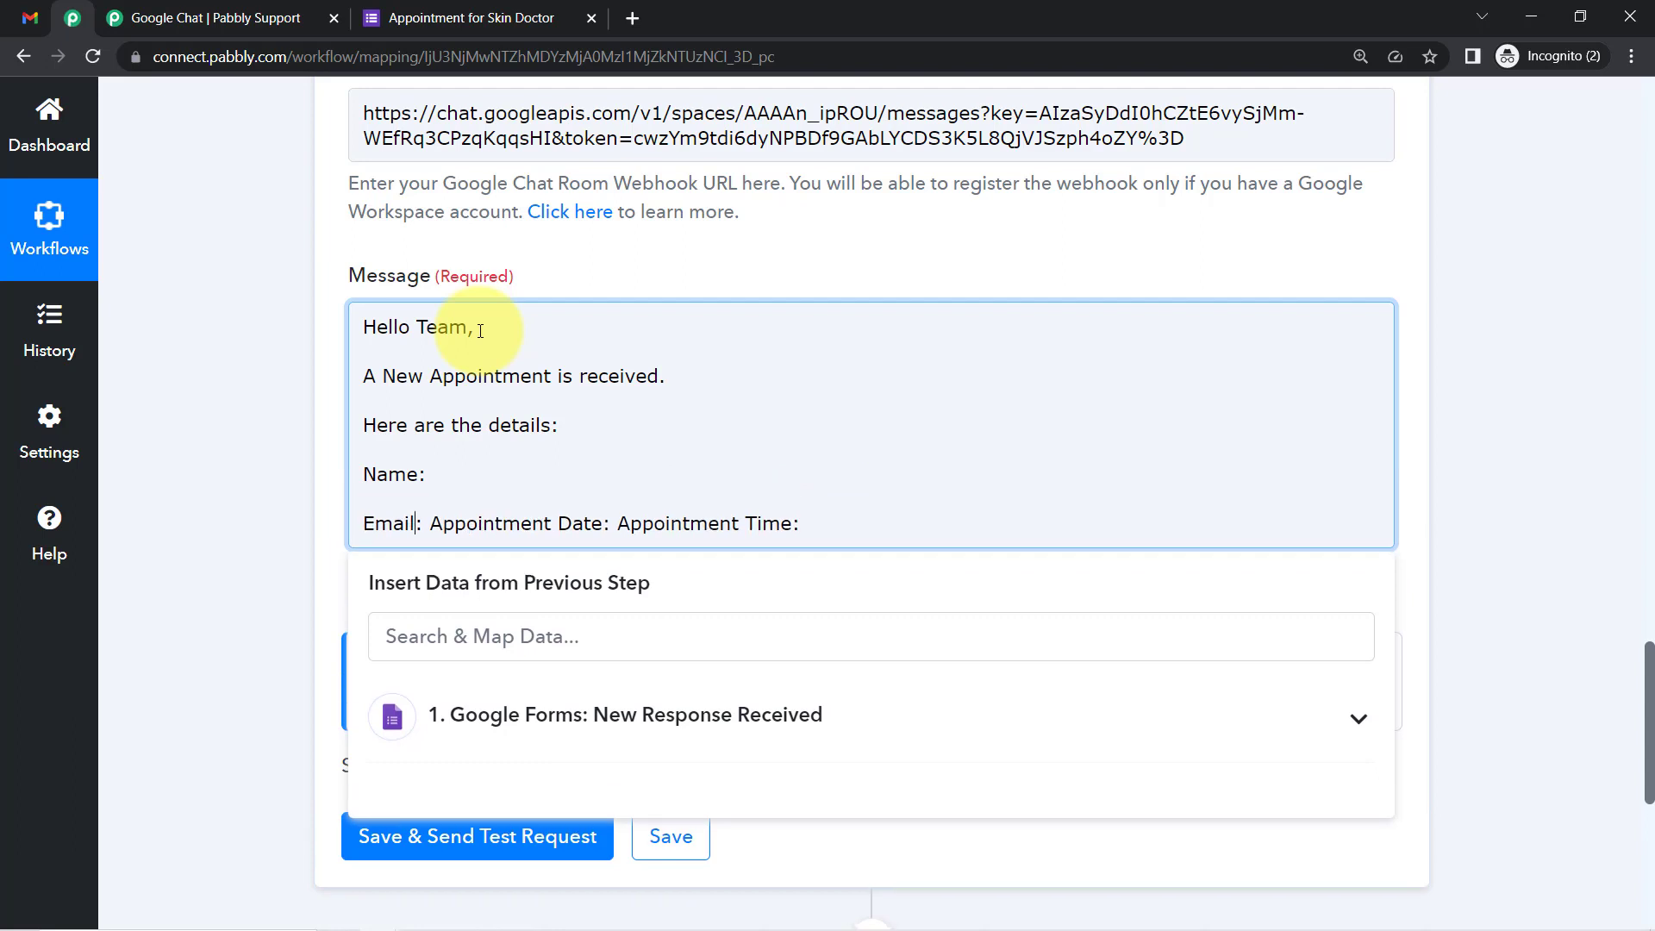
key("Return")
key("Return")
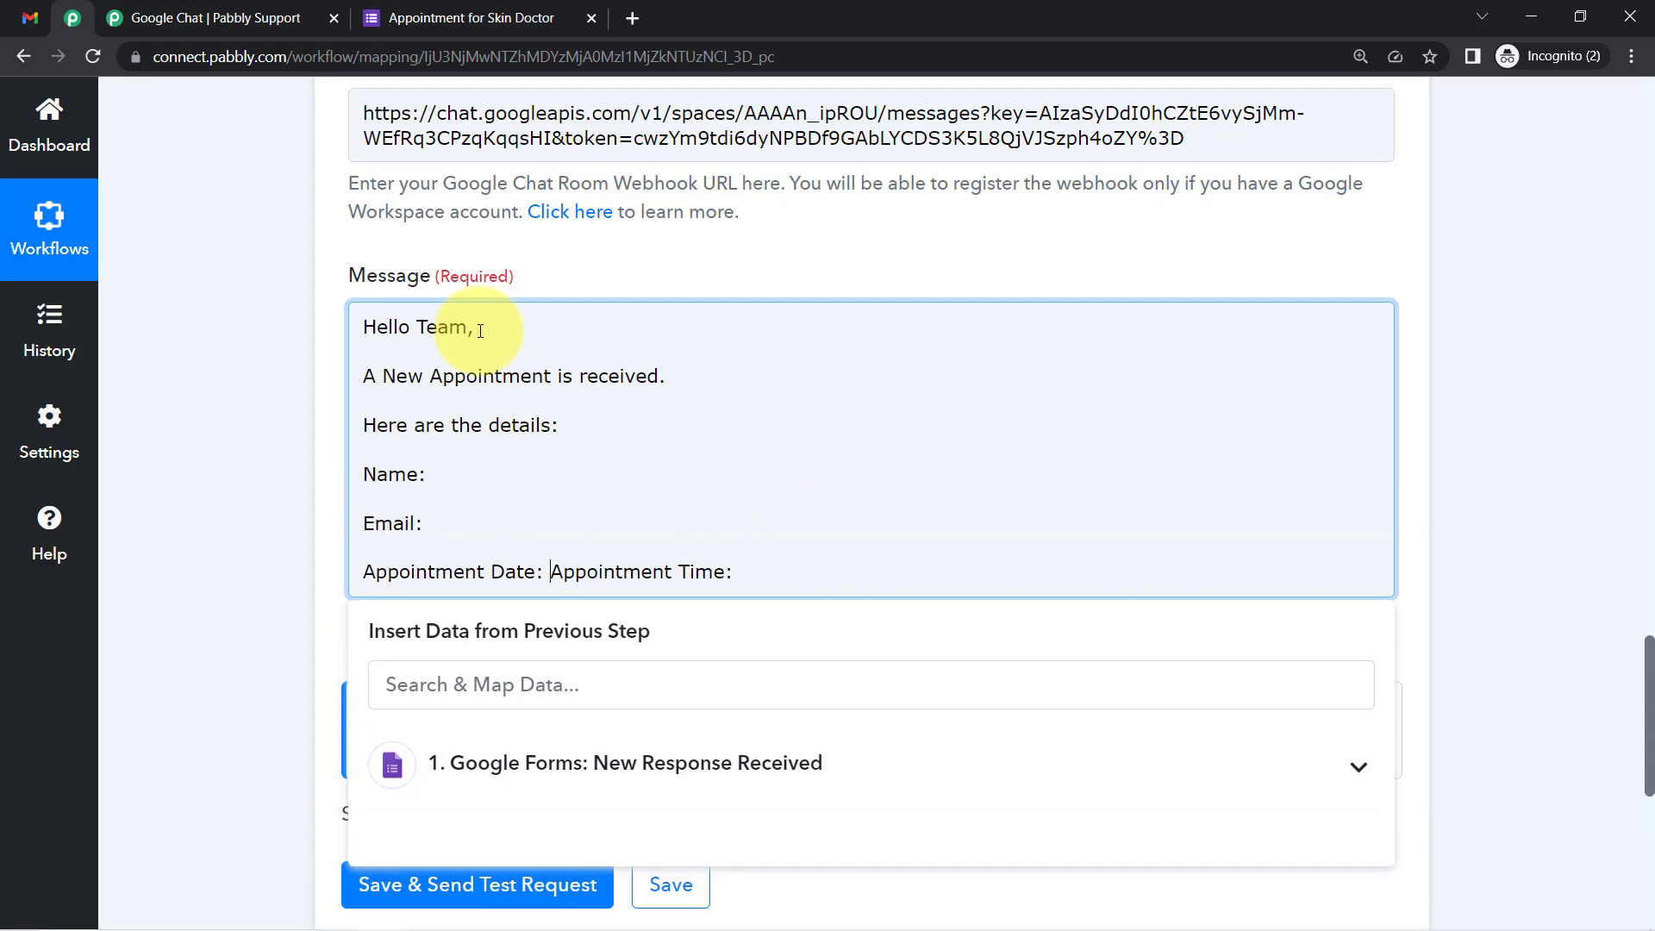
key("Return")
key("Return")
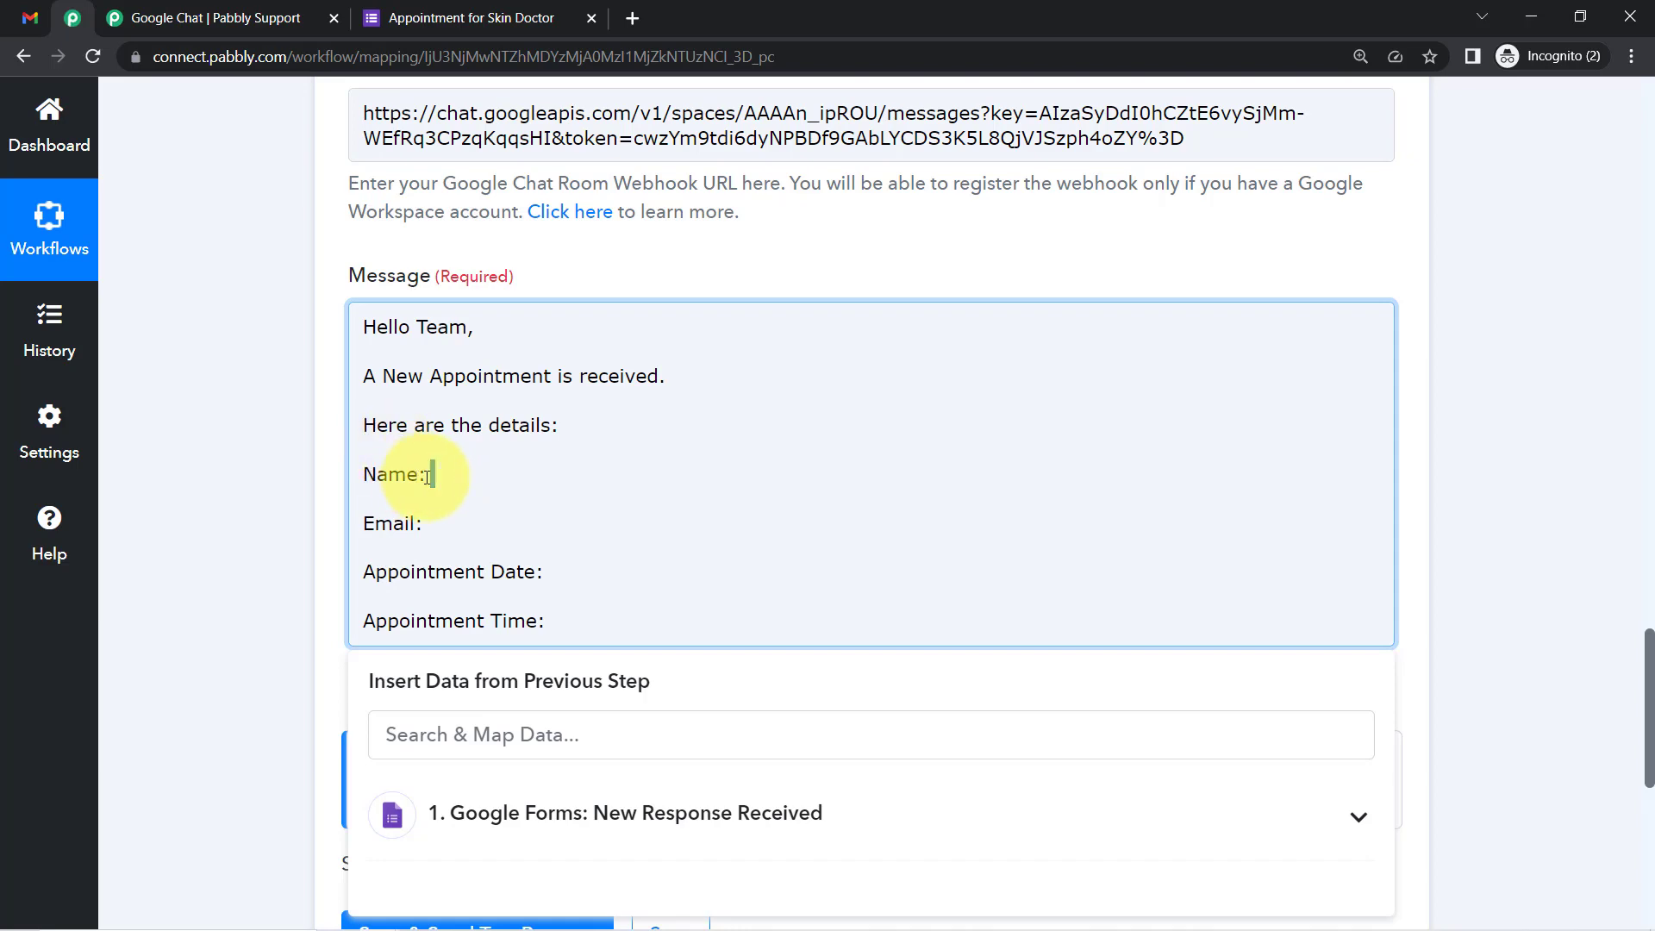
Step: Map the Google Forms Full Name response after "Name:" and the Email Address response after "Email:" in the message
left_click_drag(1651, 652, 1590, 433)
scroll(1586, 426, "up", 2)
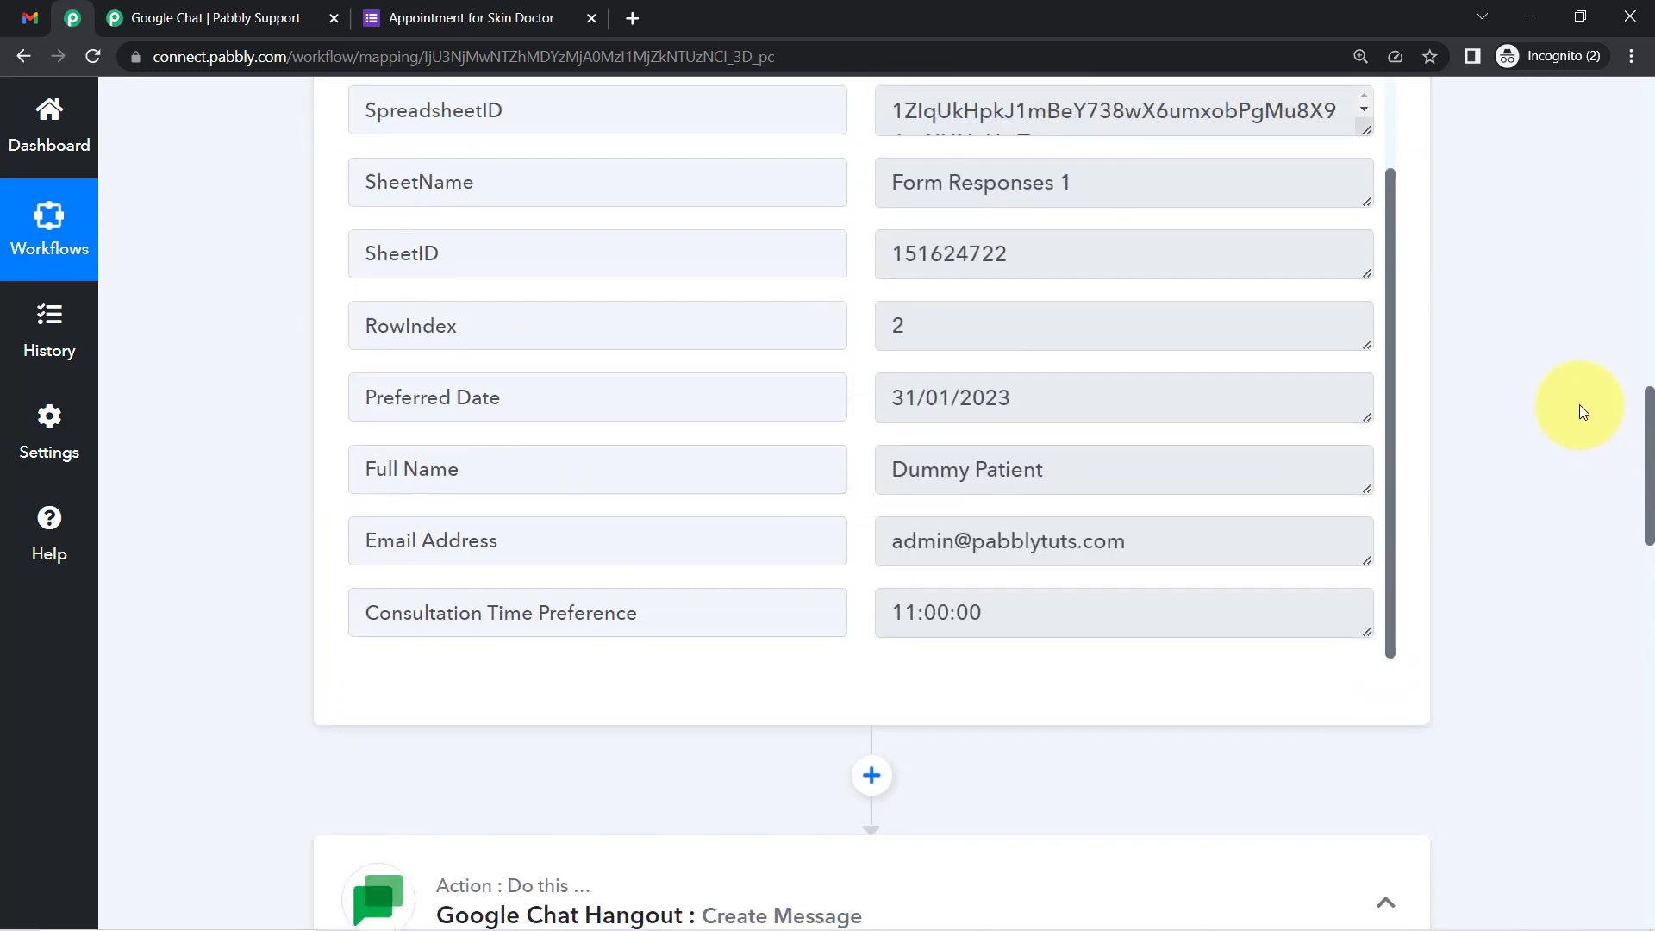
scroll(1579, 406, "down", 8)
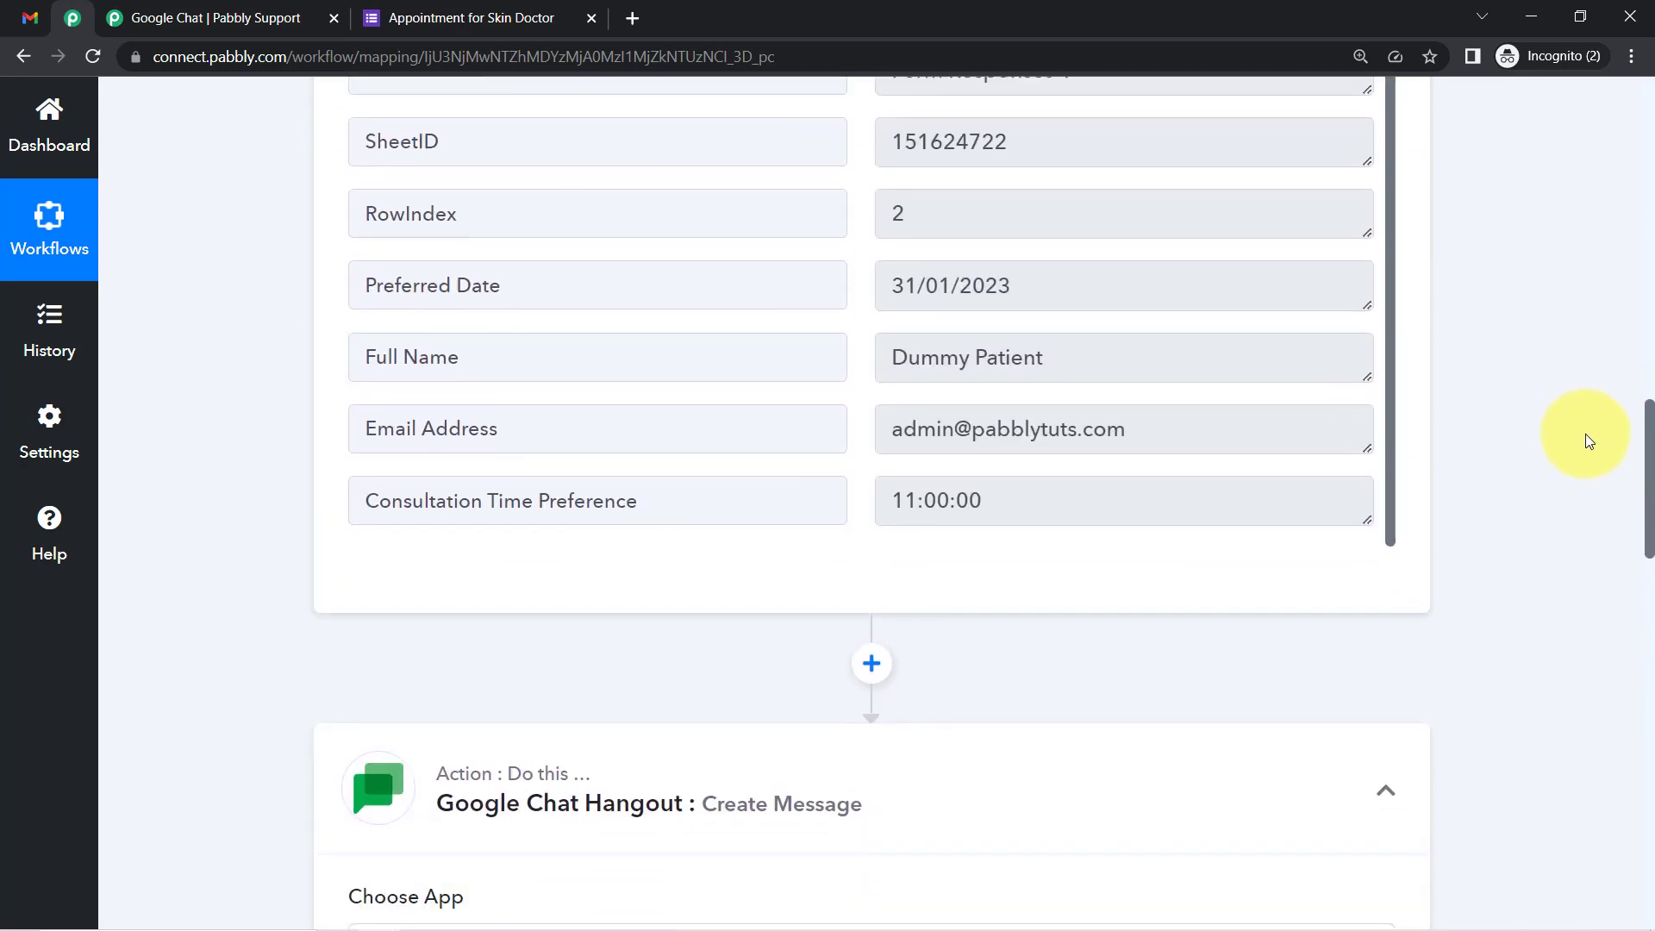
scroll(1590, 534, "down", 7)
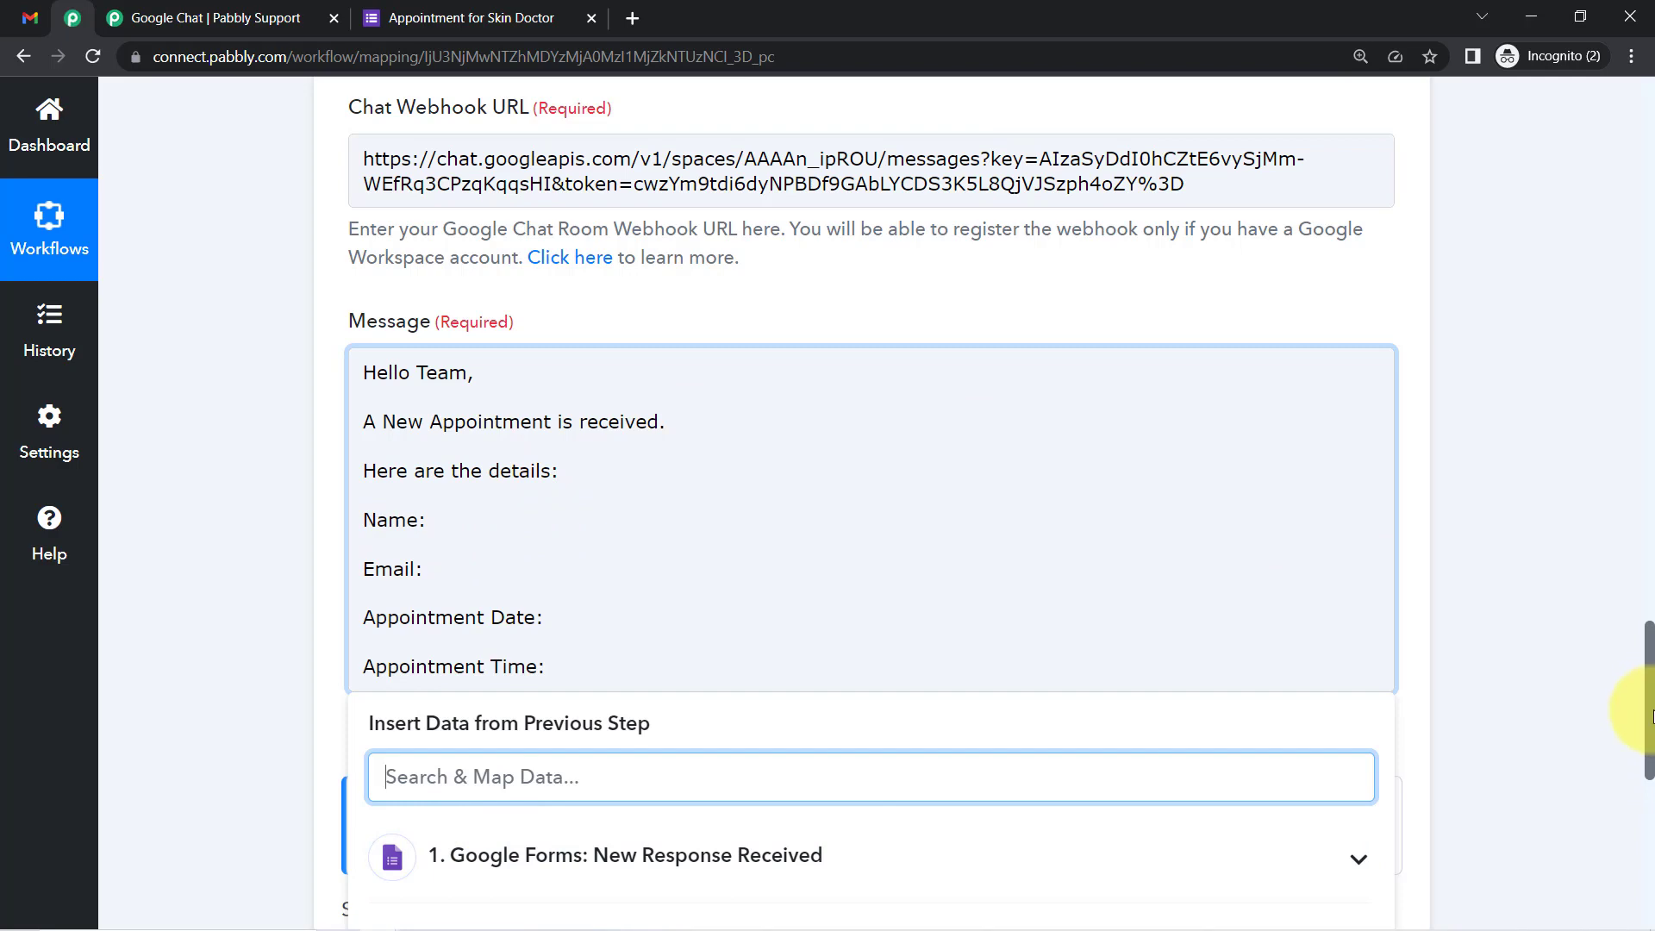
scroll(1647, 776, "down", 3)
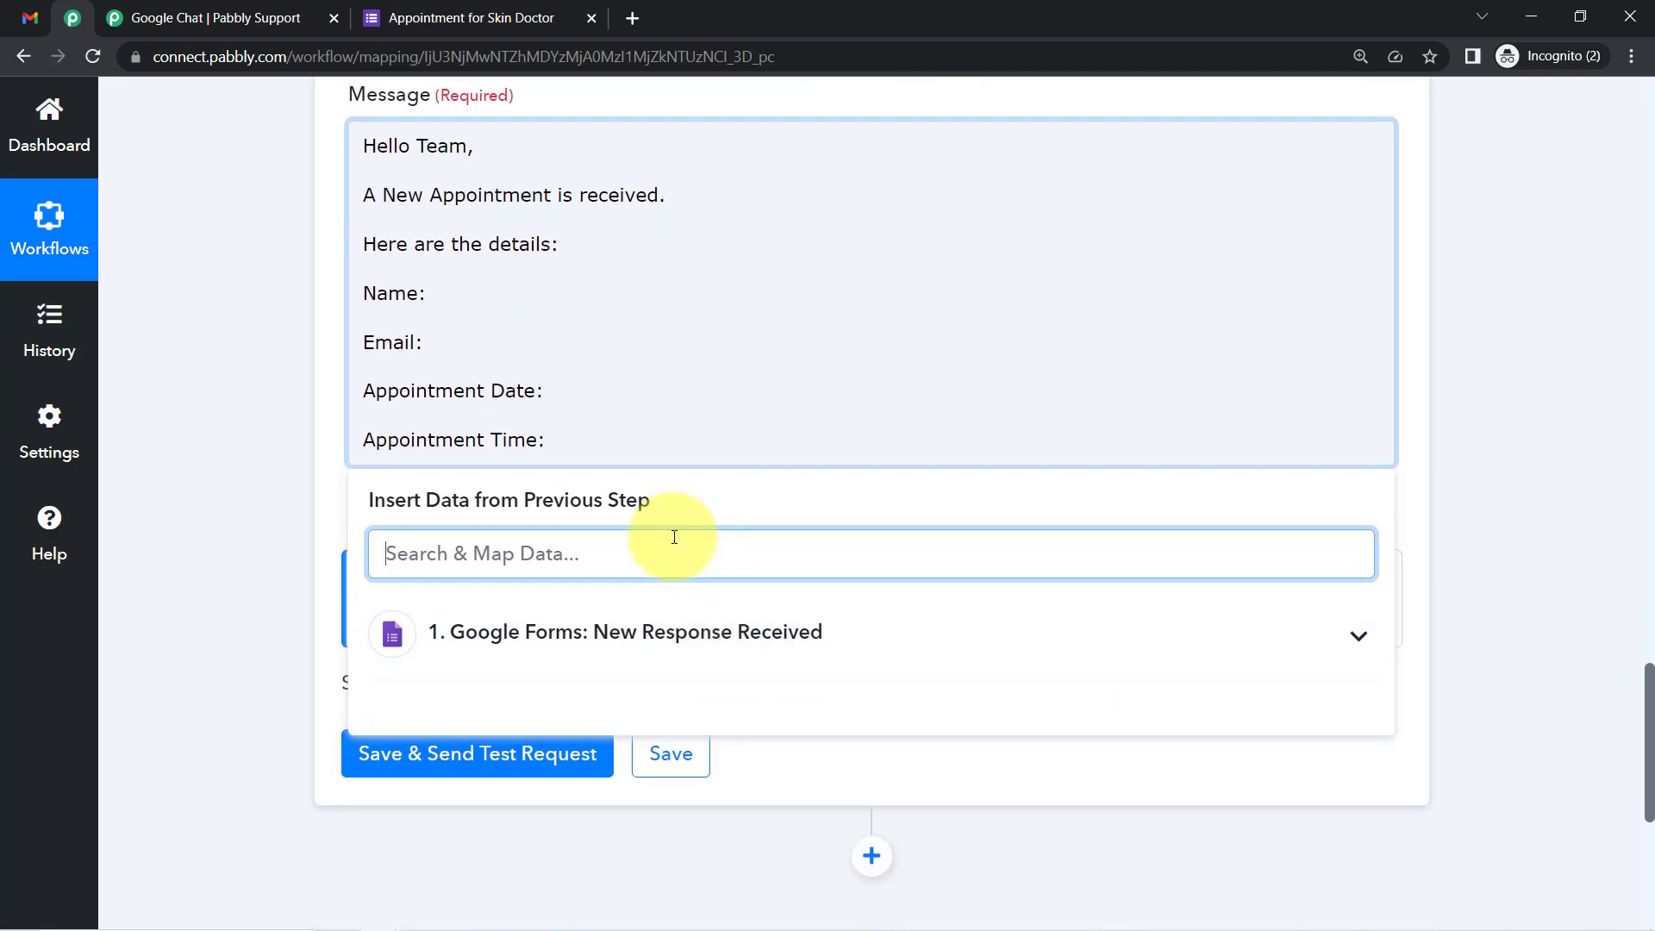
type("name")
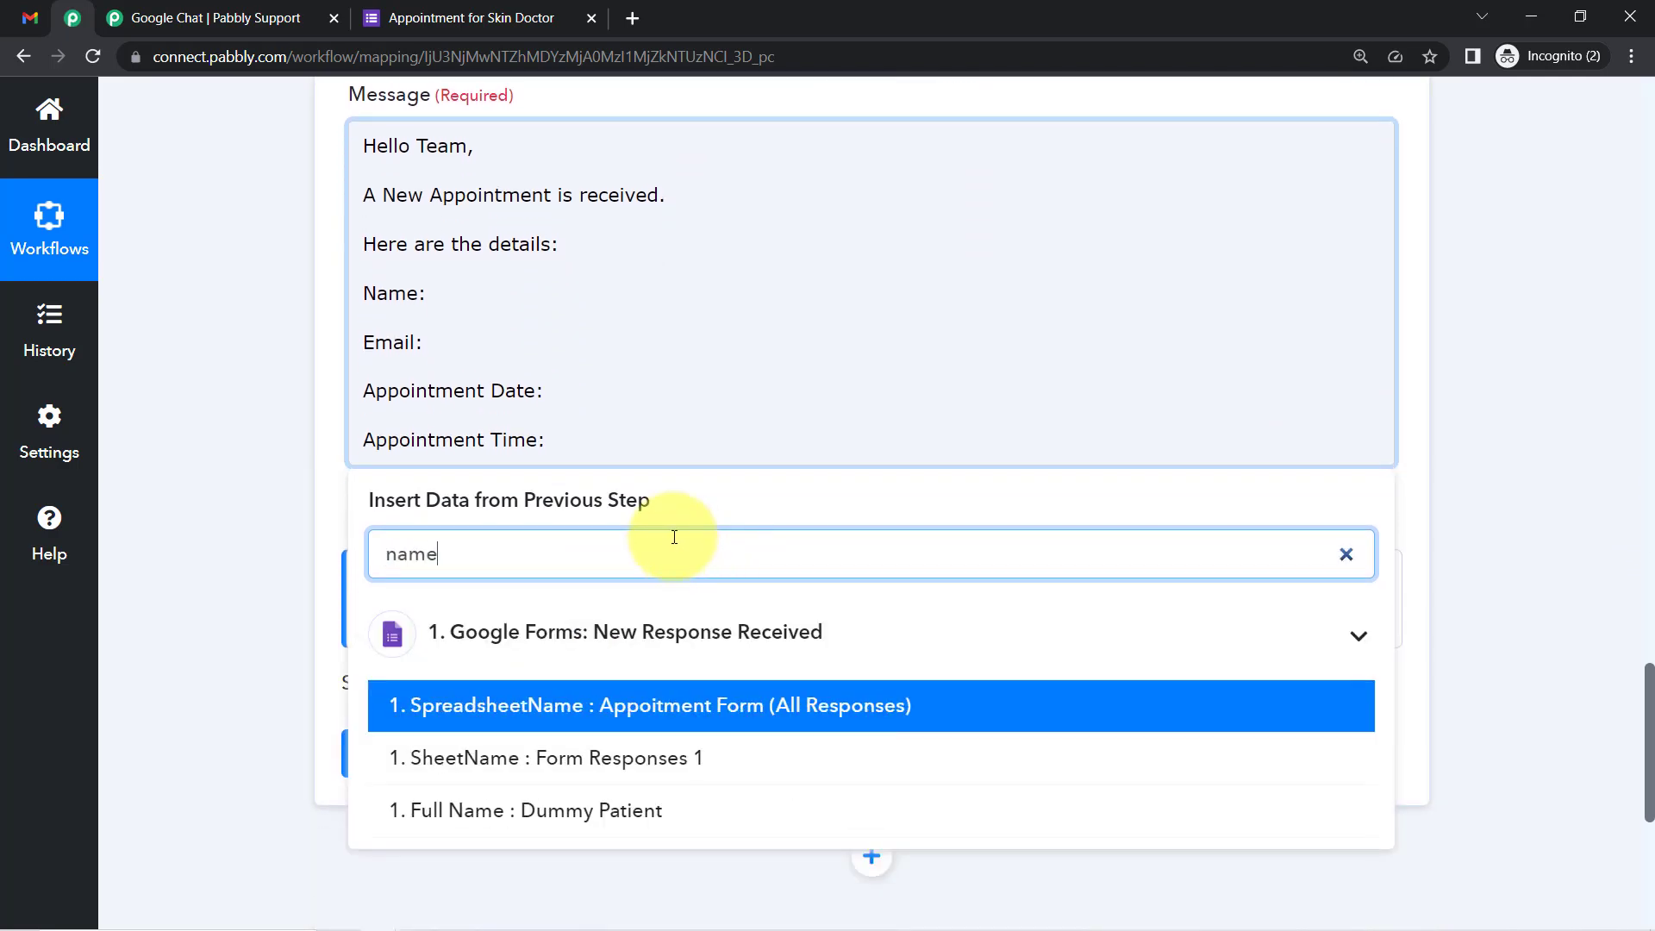
left_click(549, 815)
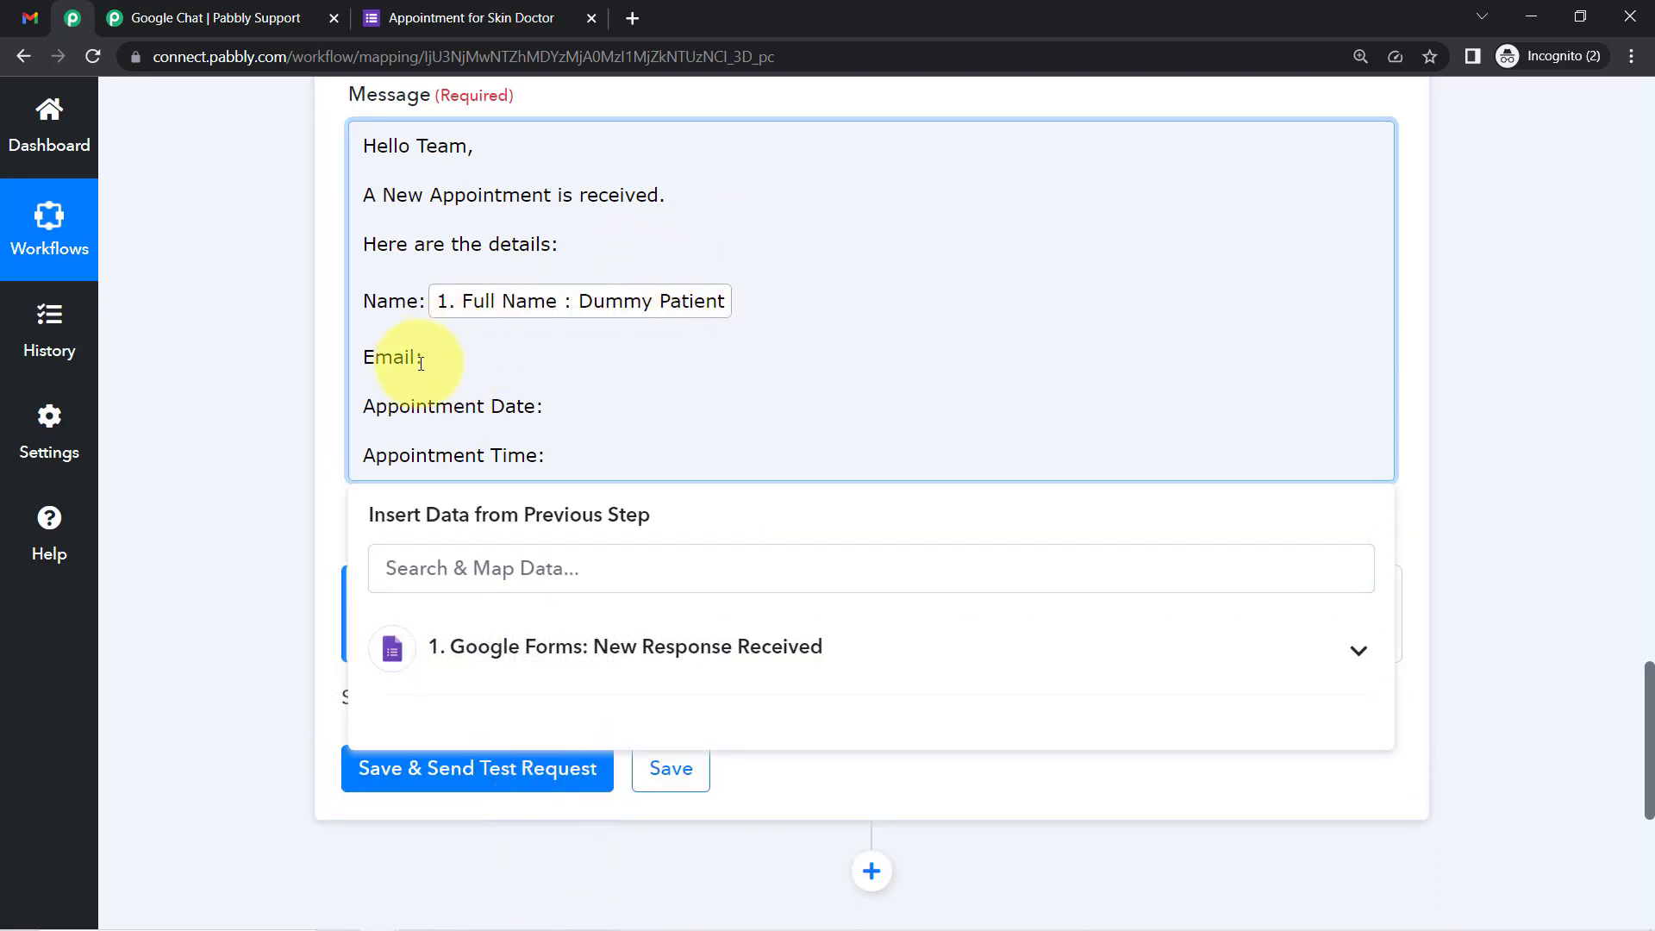
left_click(406, 572)
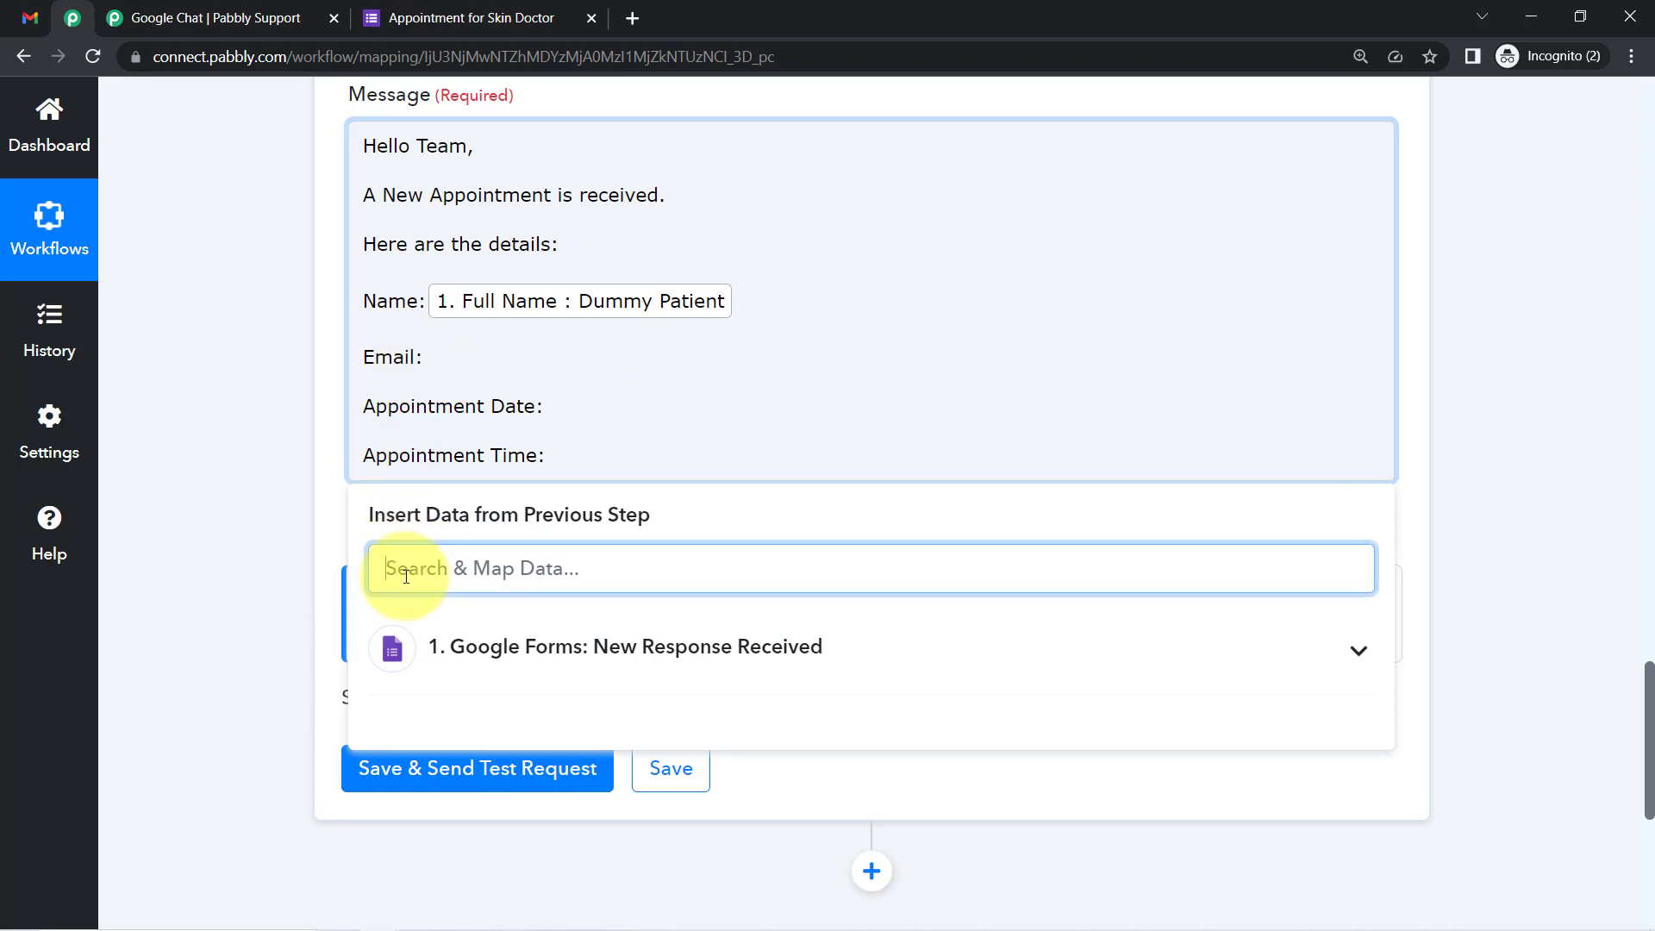
type("@")
left_click(474, 719)
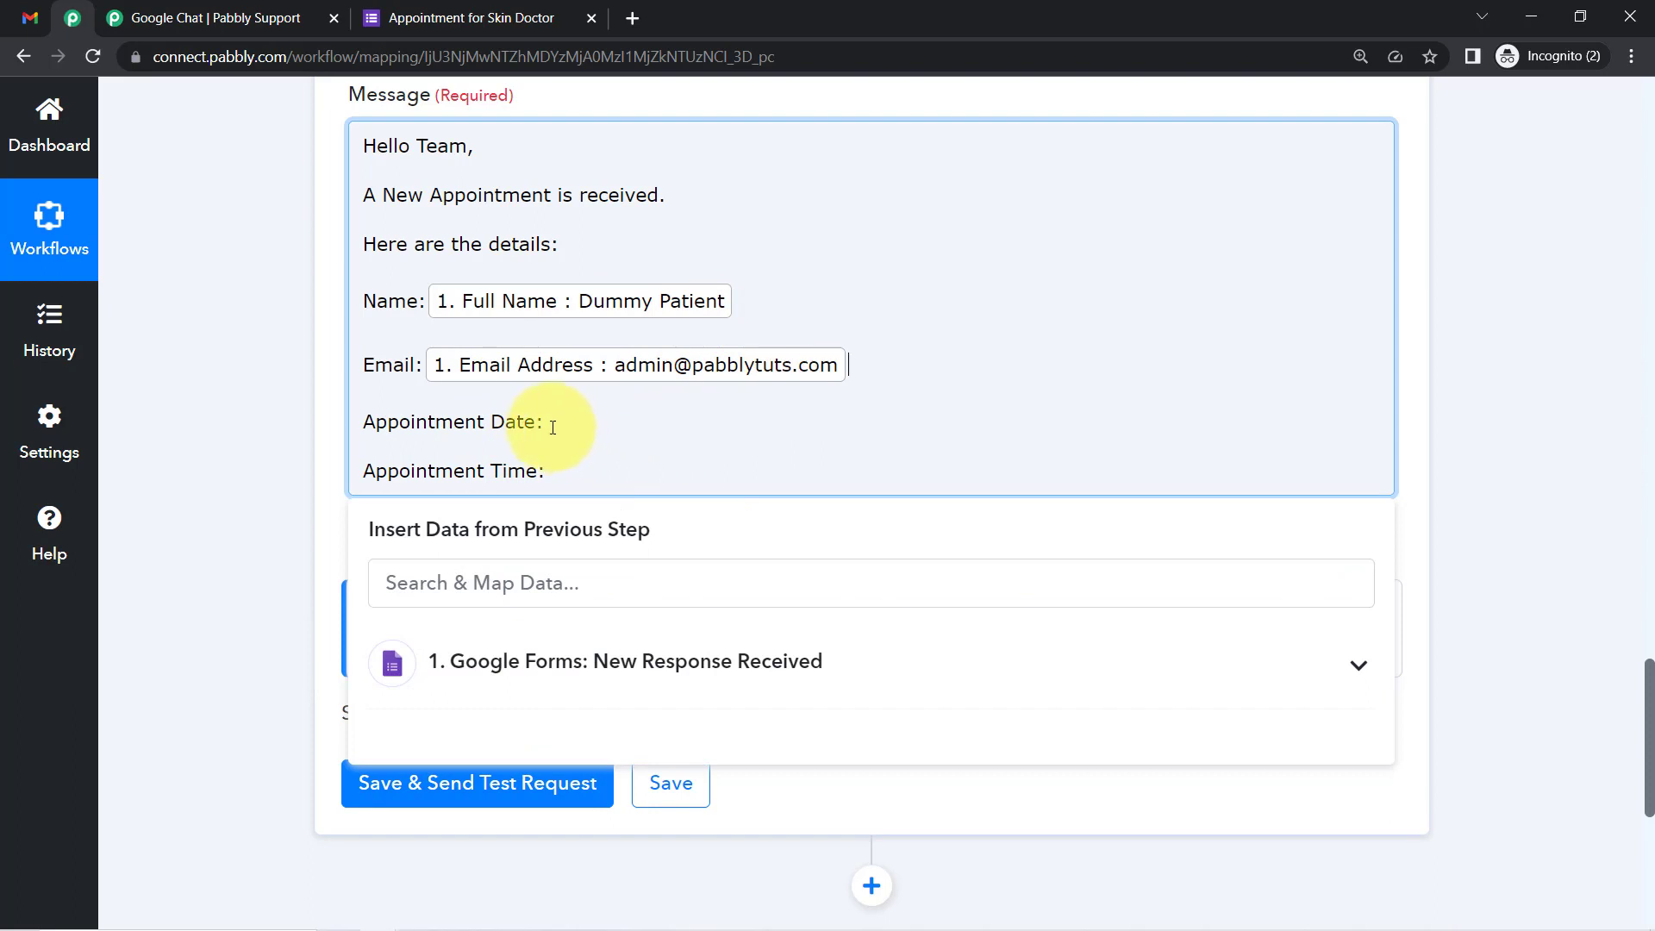
Step: Map the Preferred Date response after "Appointment Date:" and the Consultation Time Preference response after "Appointment Time:" in the message
left_click(420, 584)
type("date")
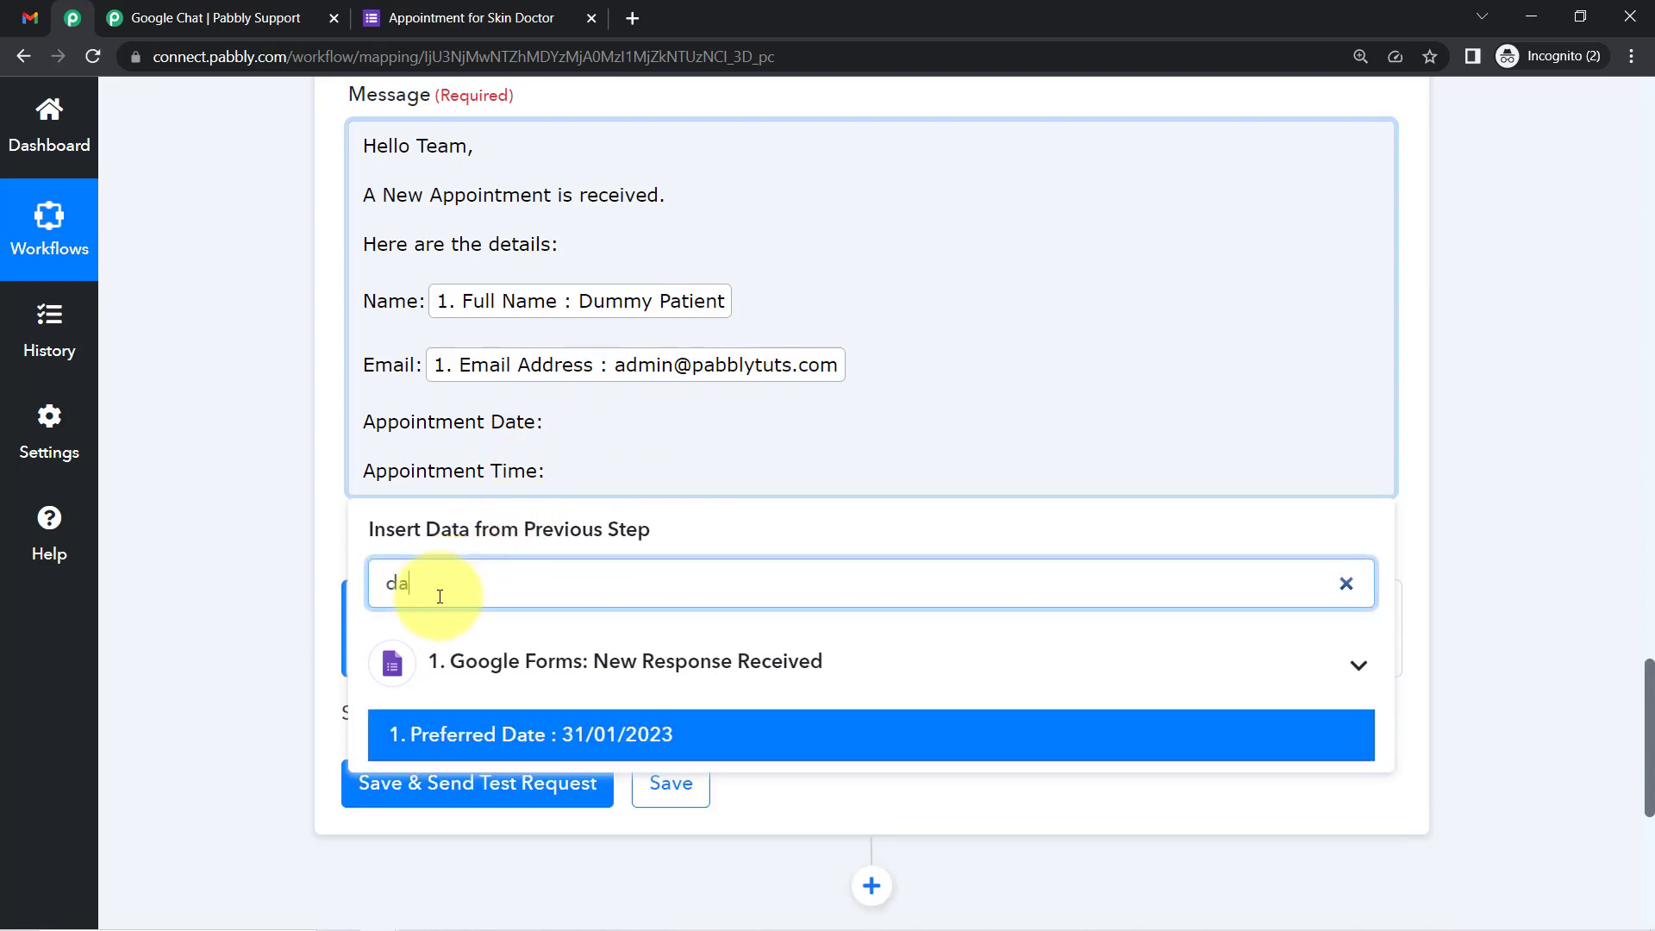
left_click(585, 746)
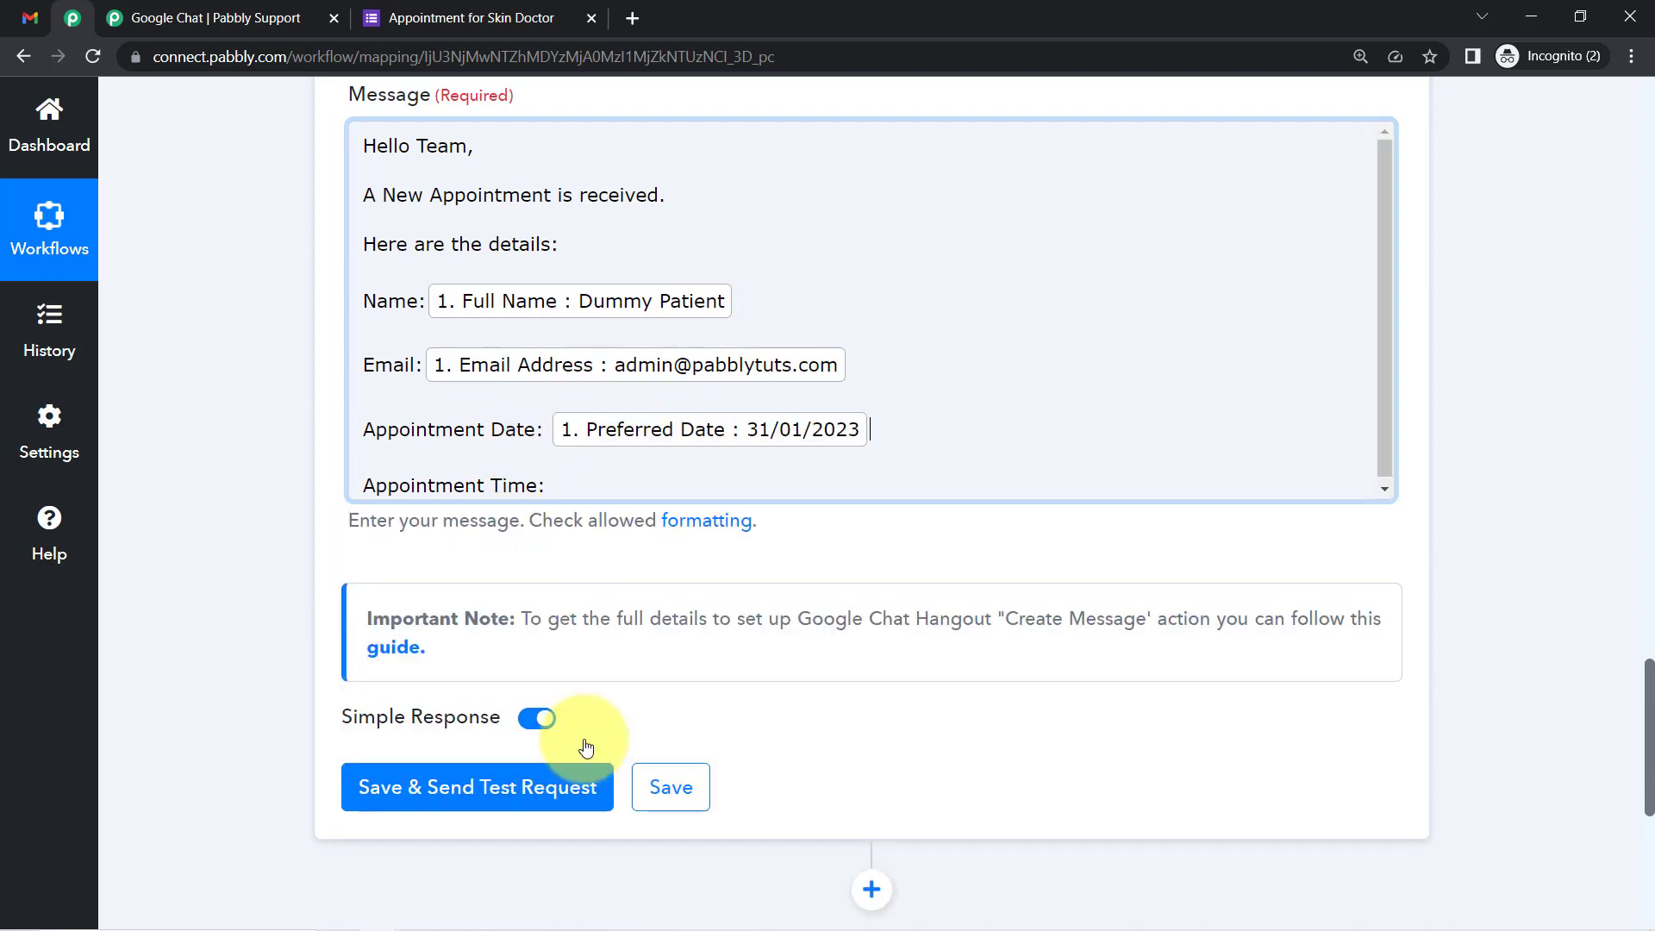
left_click(579, 484)
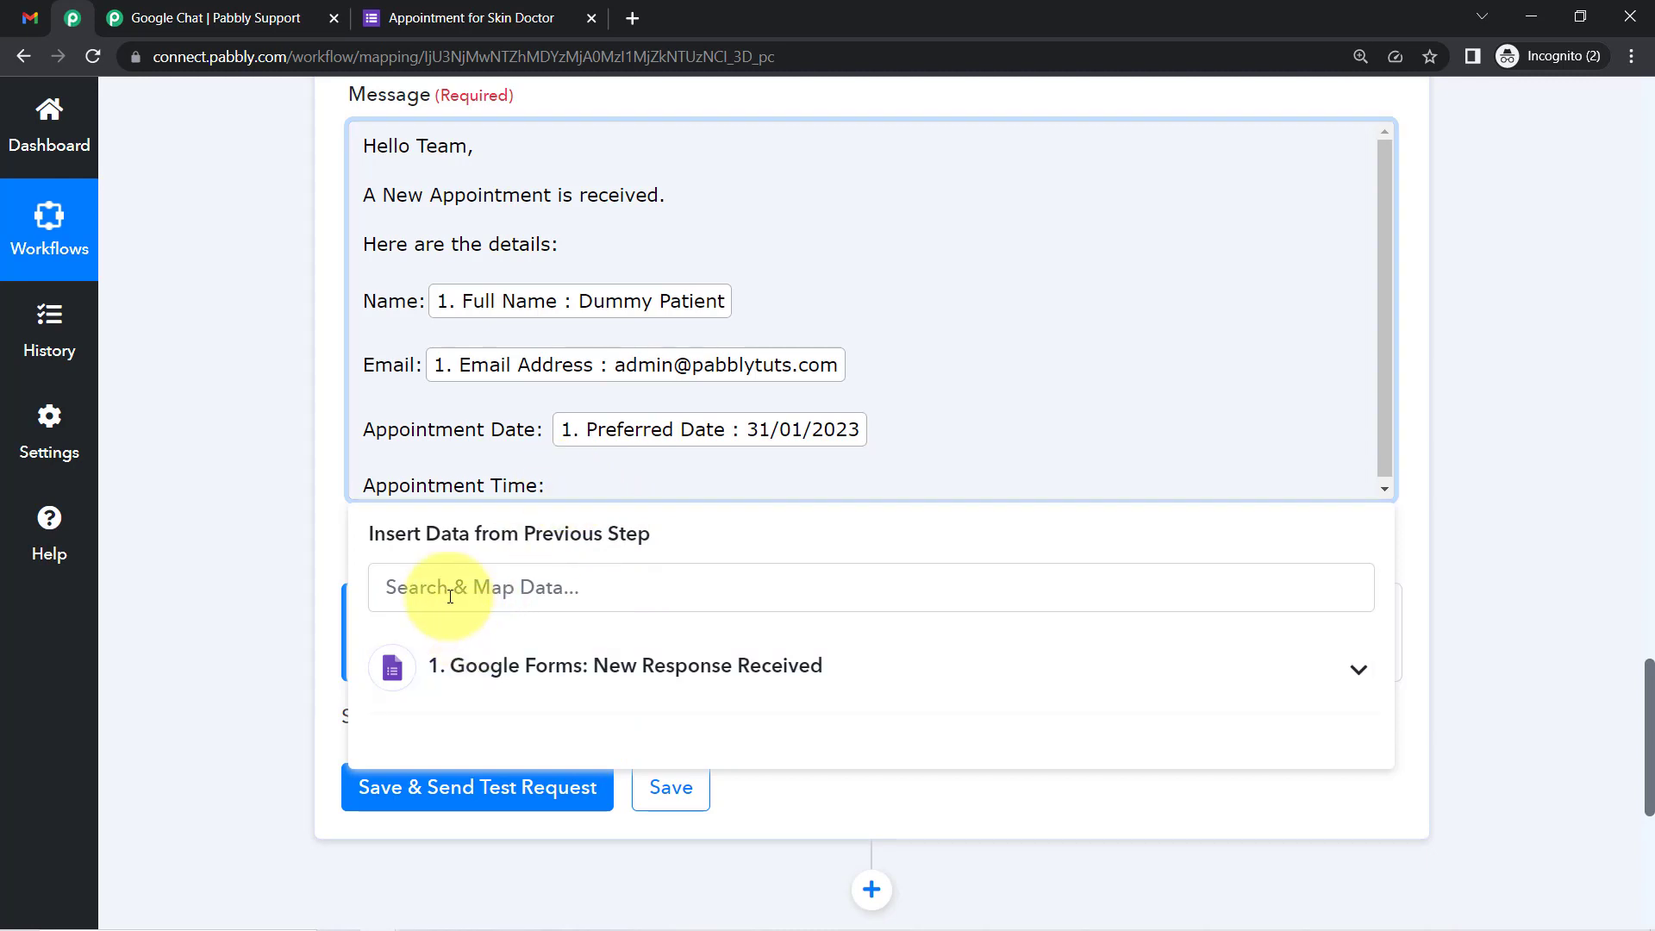
left_click(449, 593)
type("time")
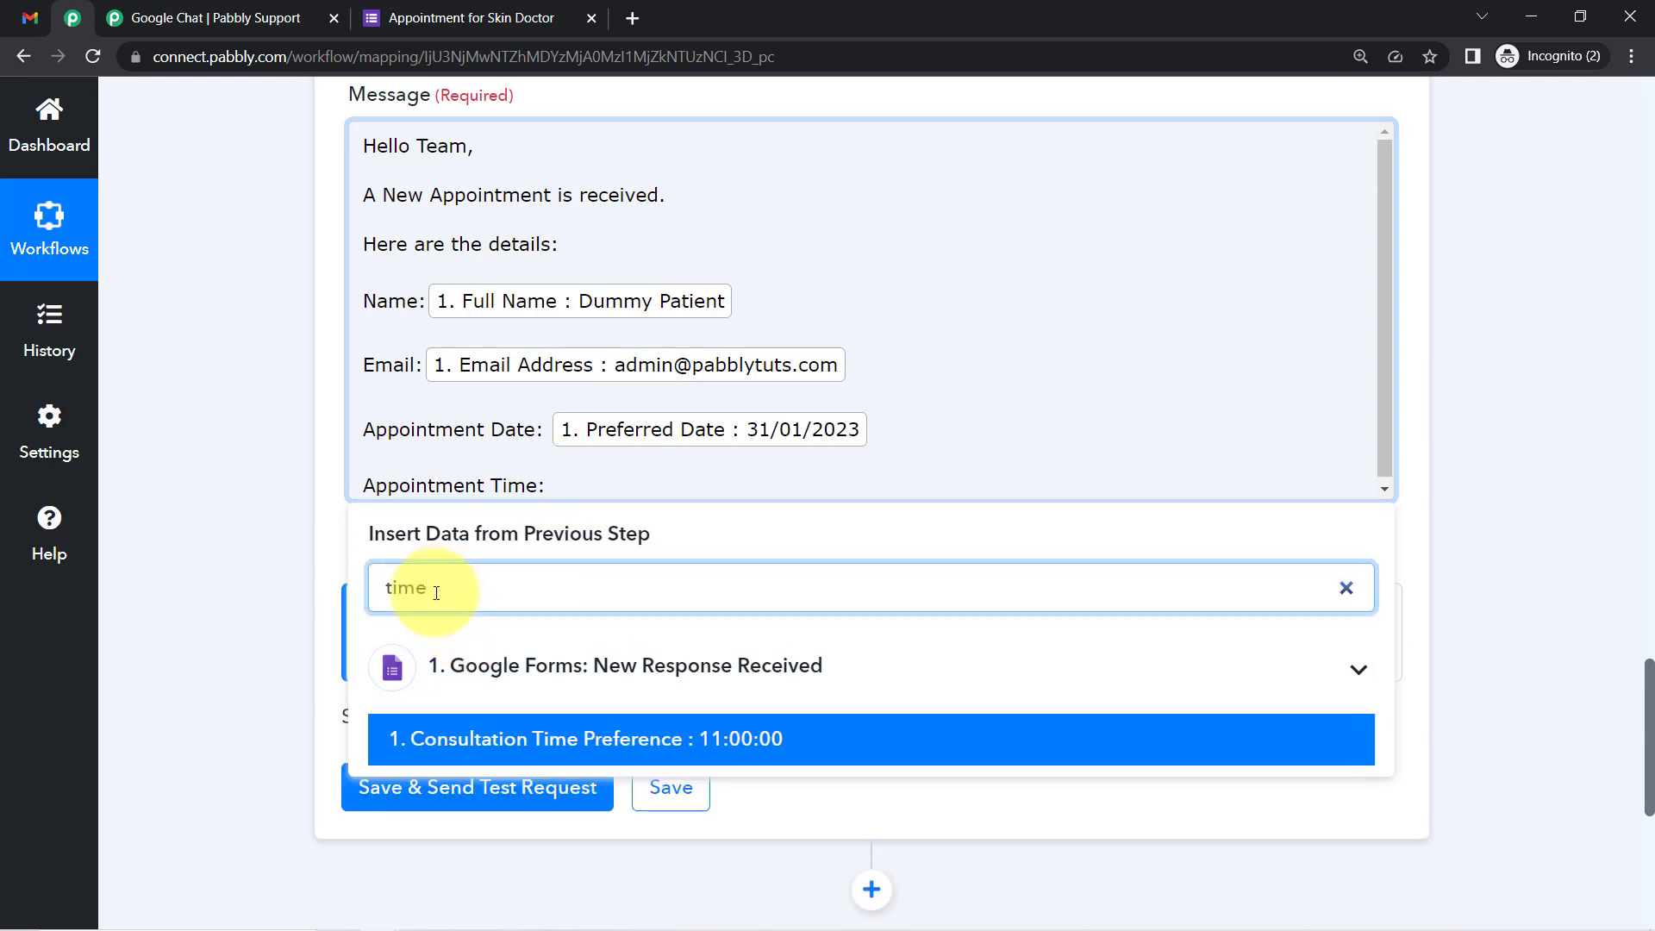
left_click(440, 738)
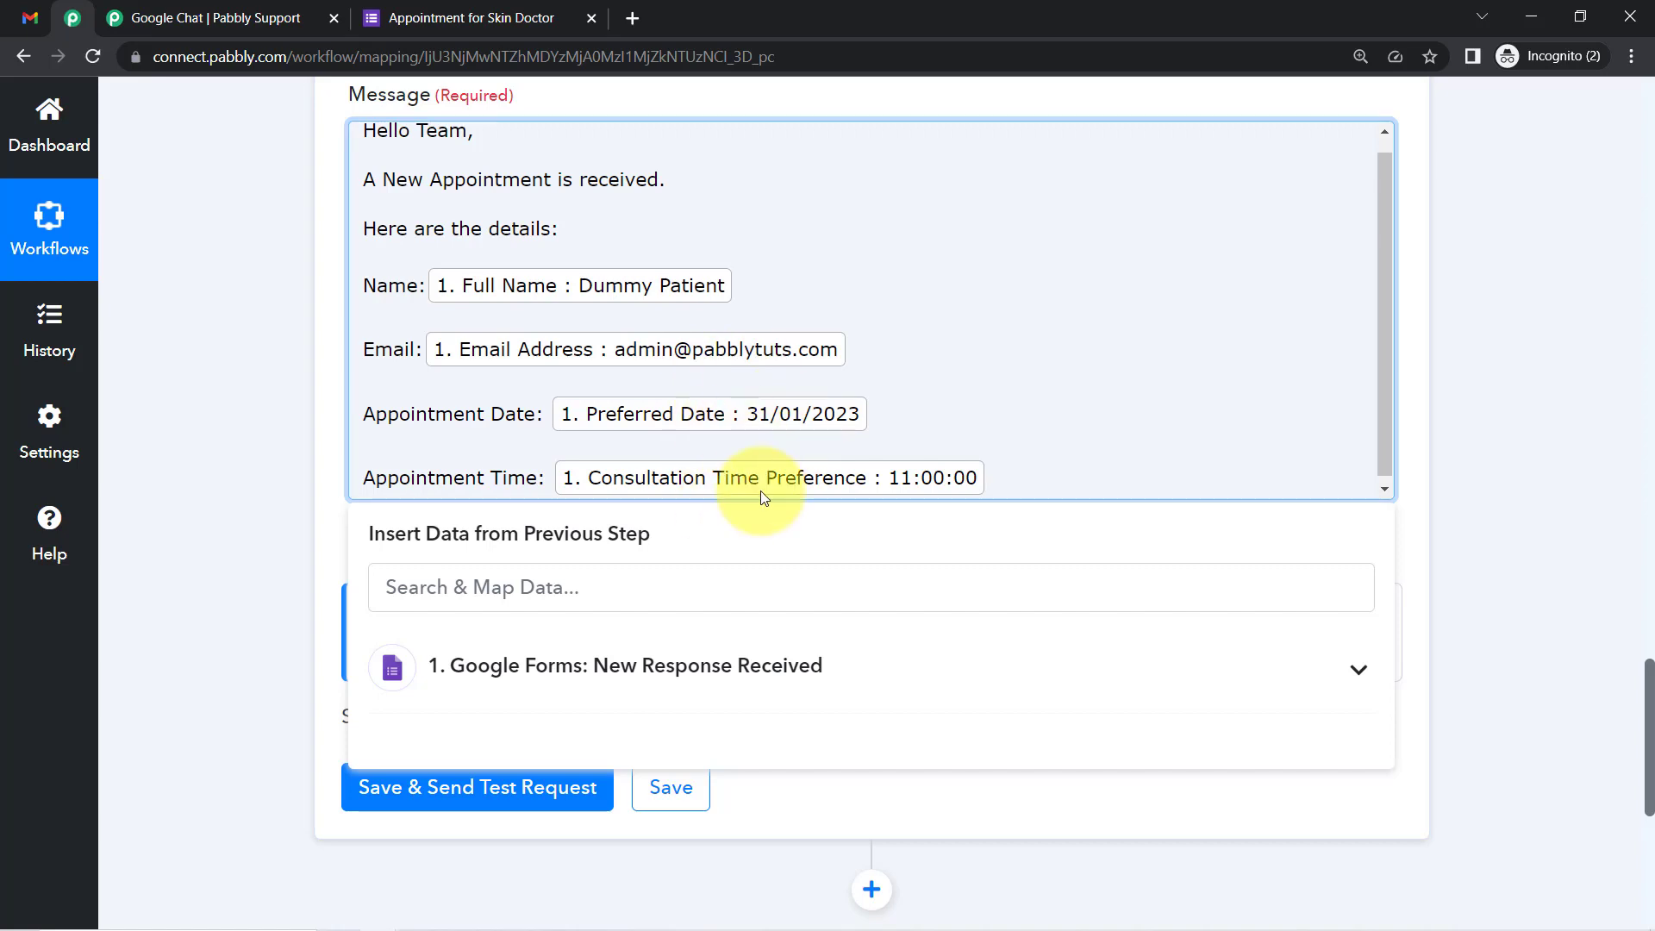
Step: Save the Google Chat Create Message action and send a test request
left_click(262, 564)
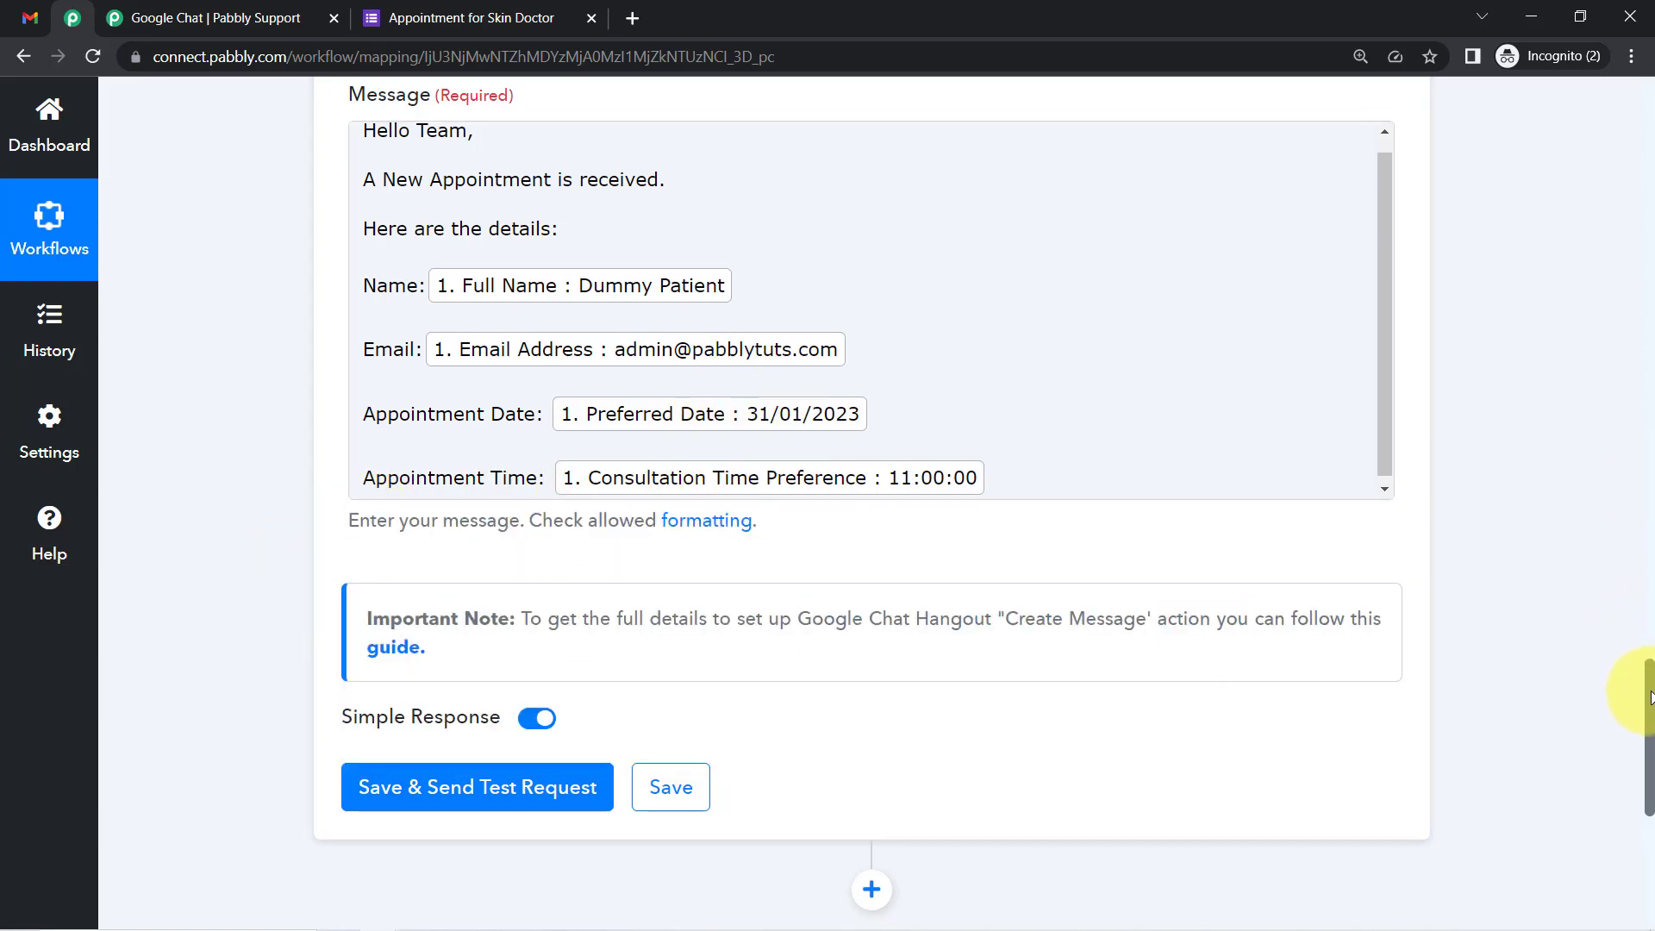
scroll(1648, 696, "down", 4)
left_click(409, 462)
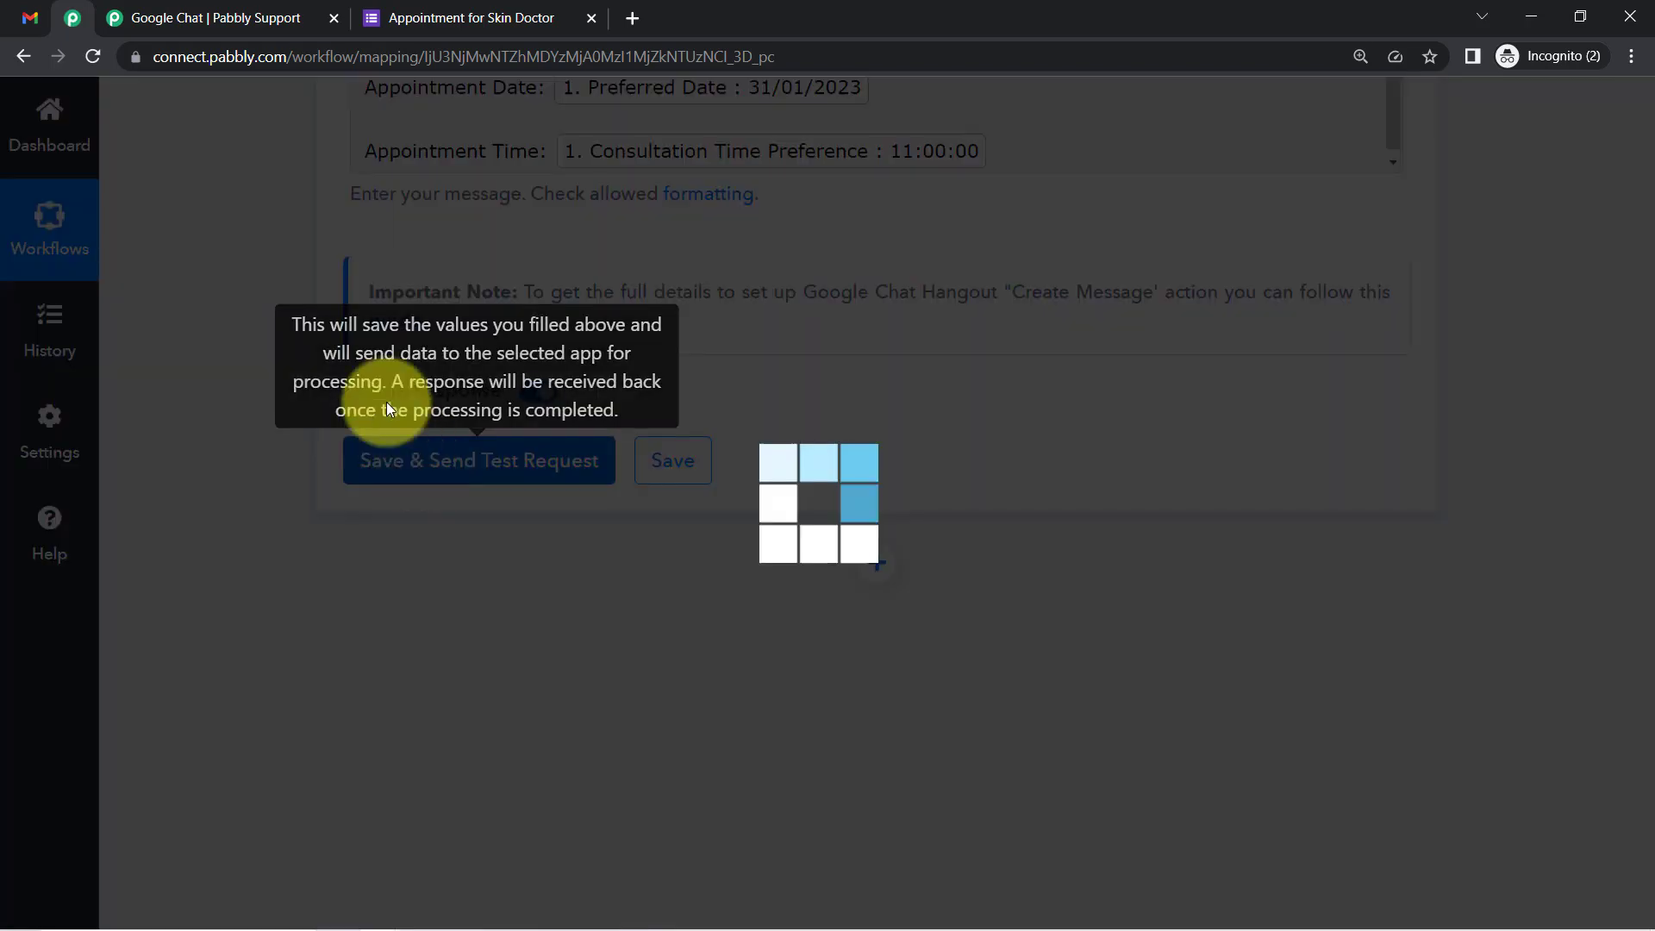
Step: In Gmail, dismiss the webhook dialog and check the test message's text and appointment details in the Pabbly Marketing Team space
left_click(34, 13)
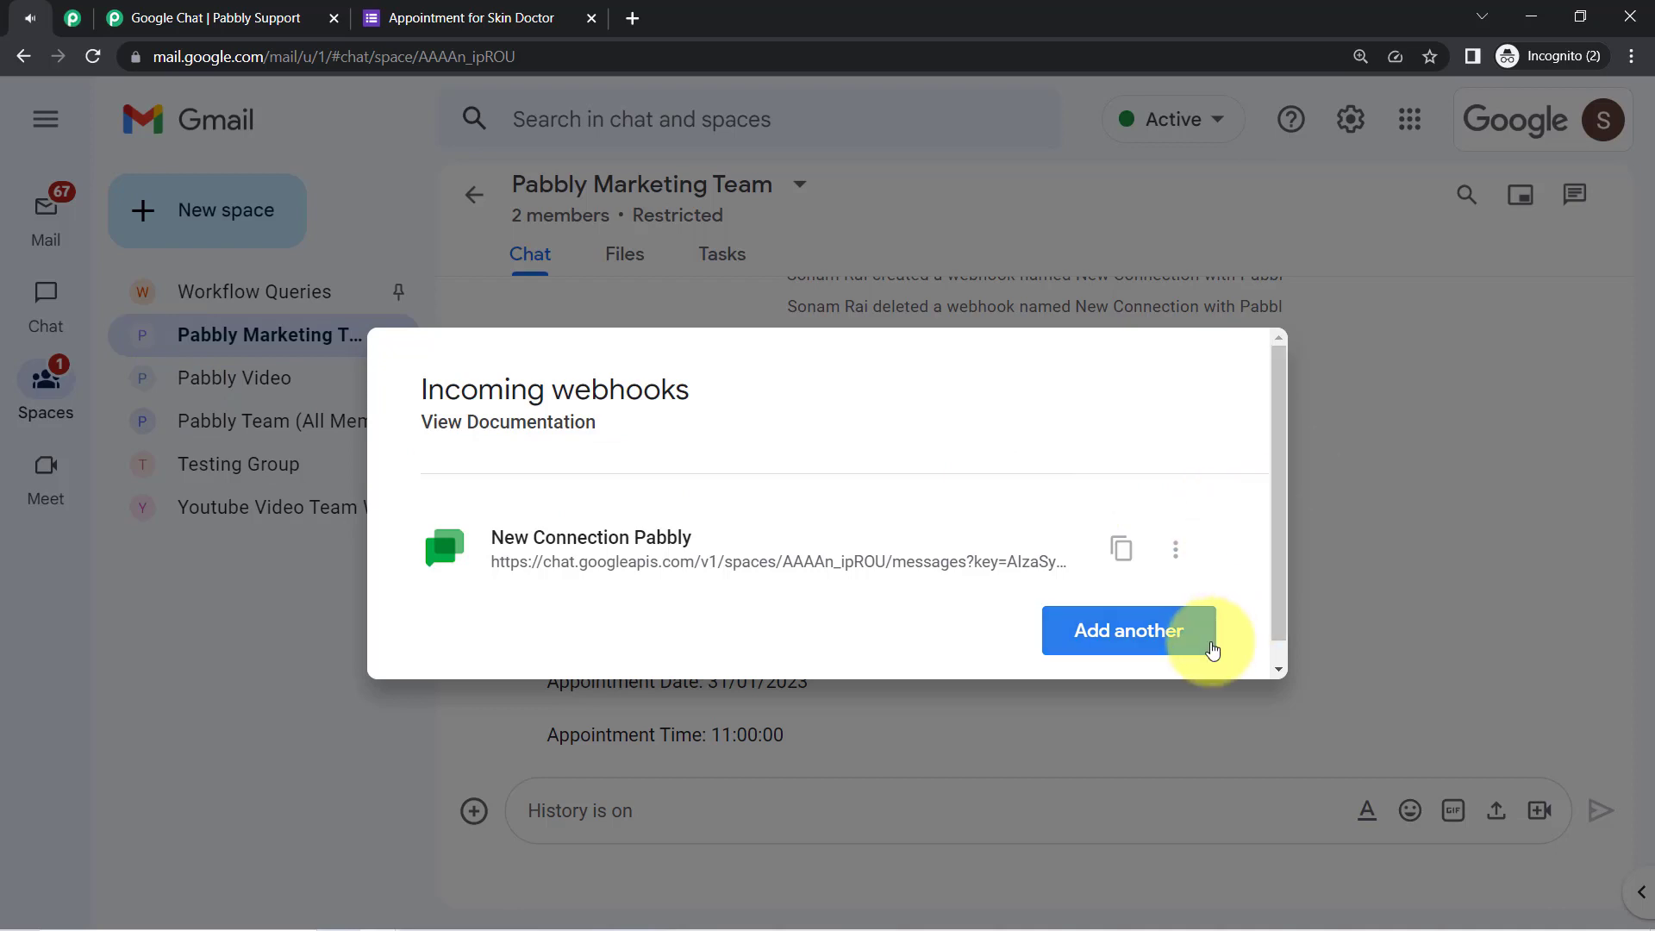
left_click(1353, 544)
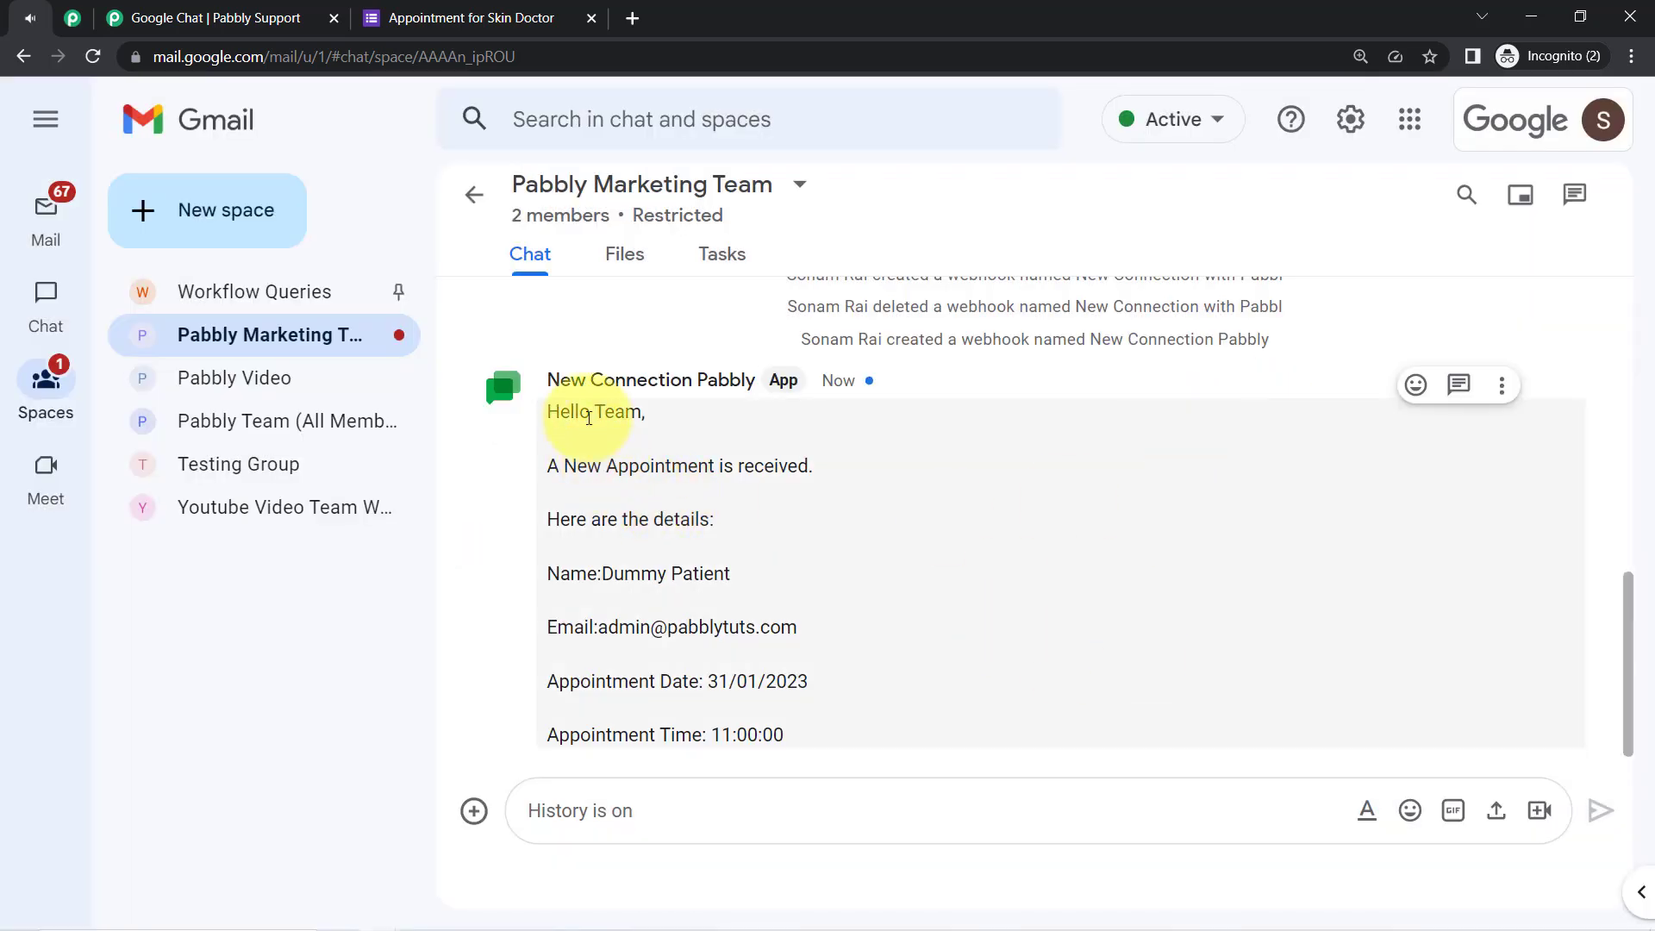
left_click_drag(569, 415, 812, 467)
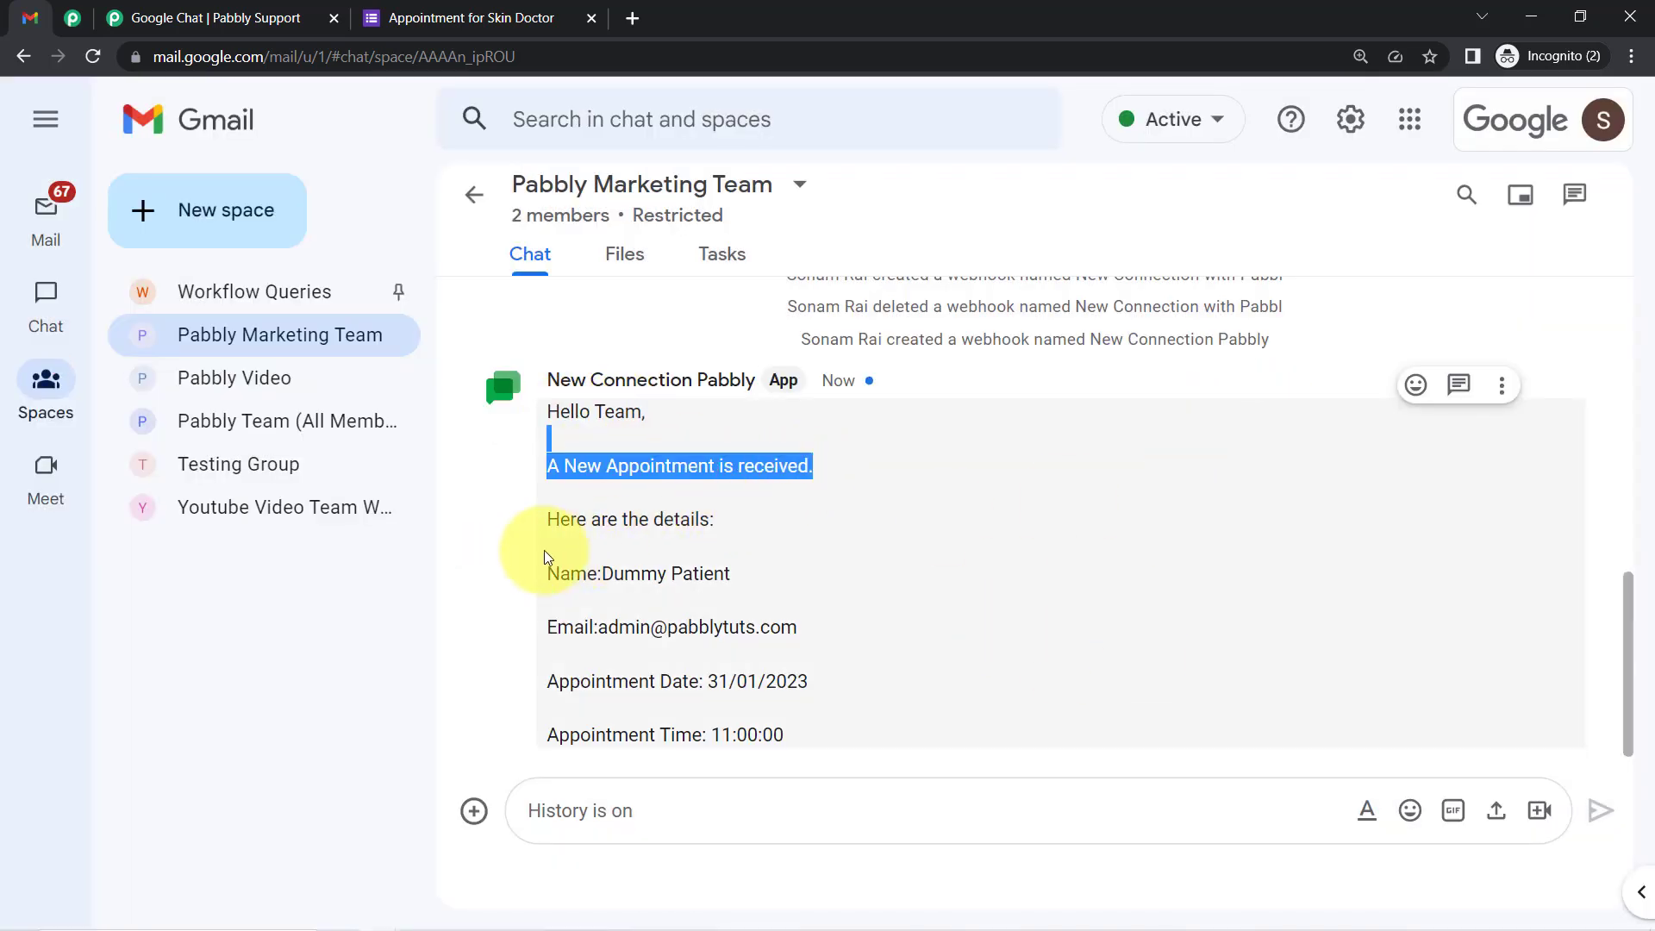
left_click_drag(584, 504, 690, 520)
left_click_drag(564, 577, 582, 580)
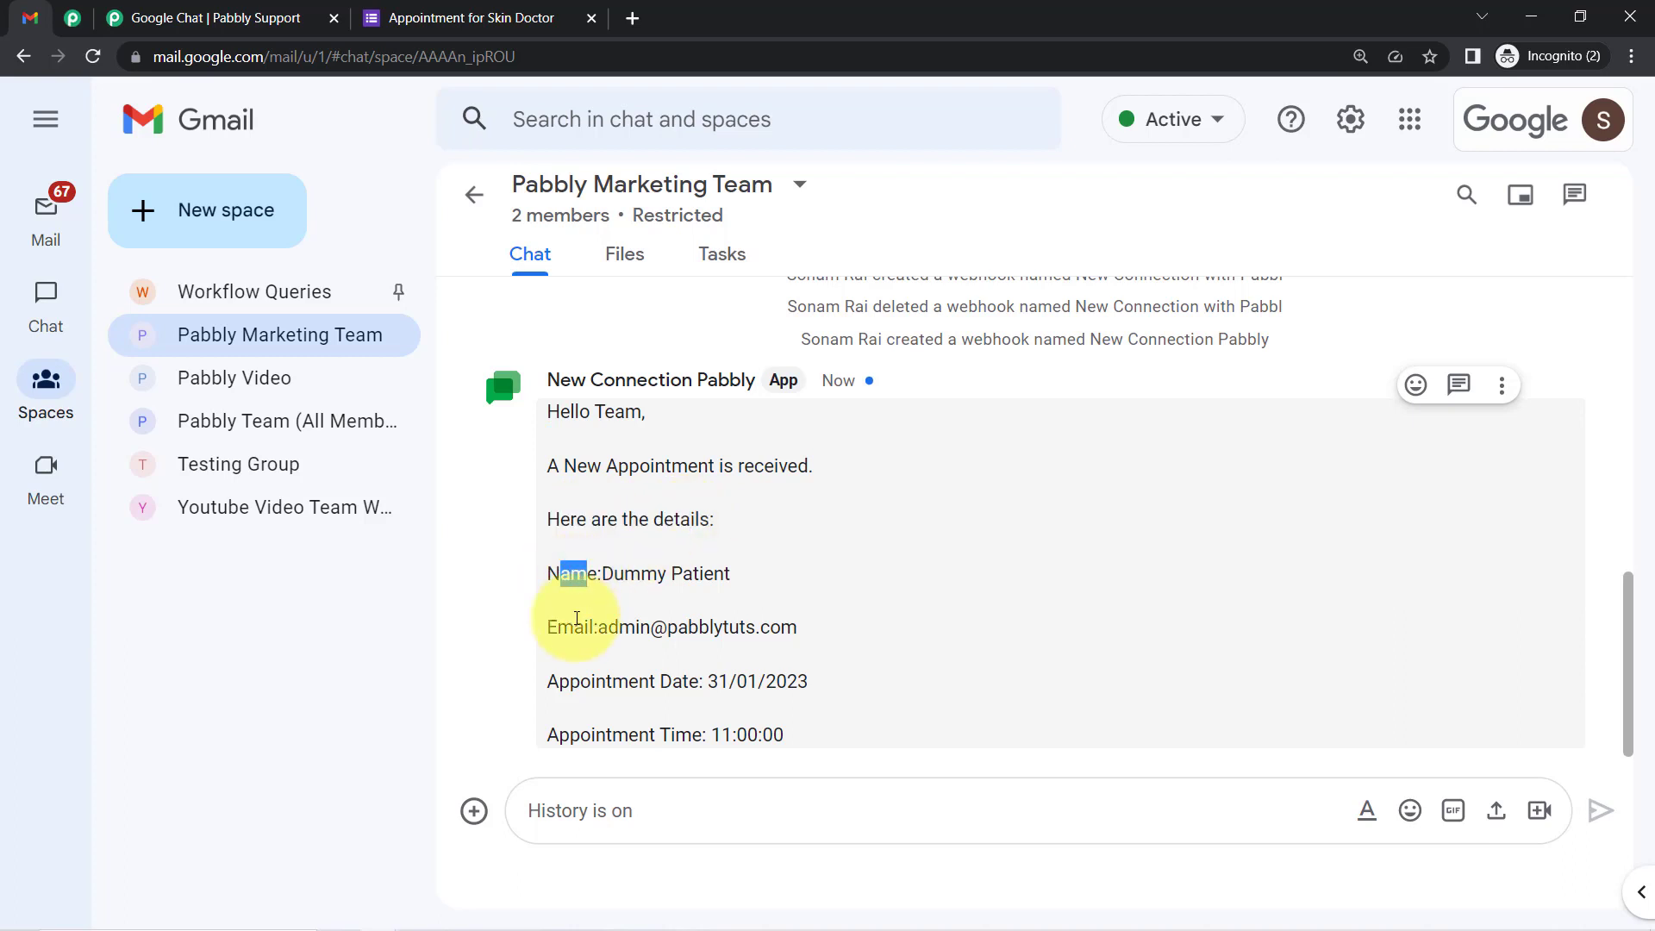
left_click(617, 663)
left_click_drag(589, 735, 709, 737)
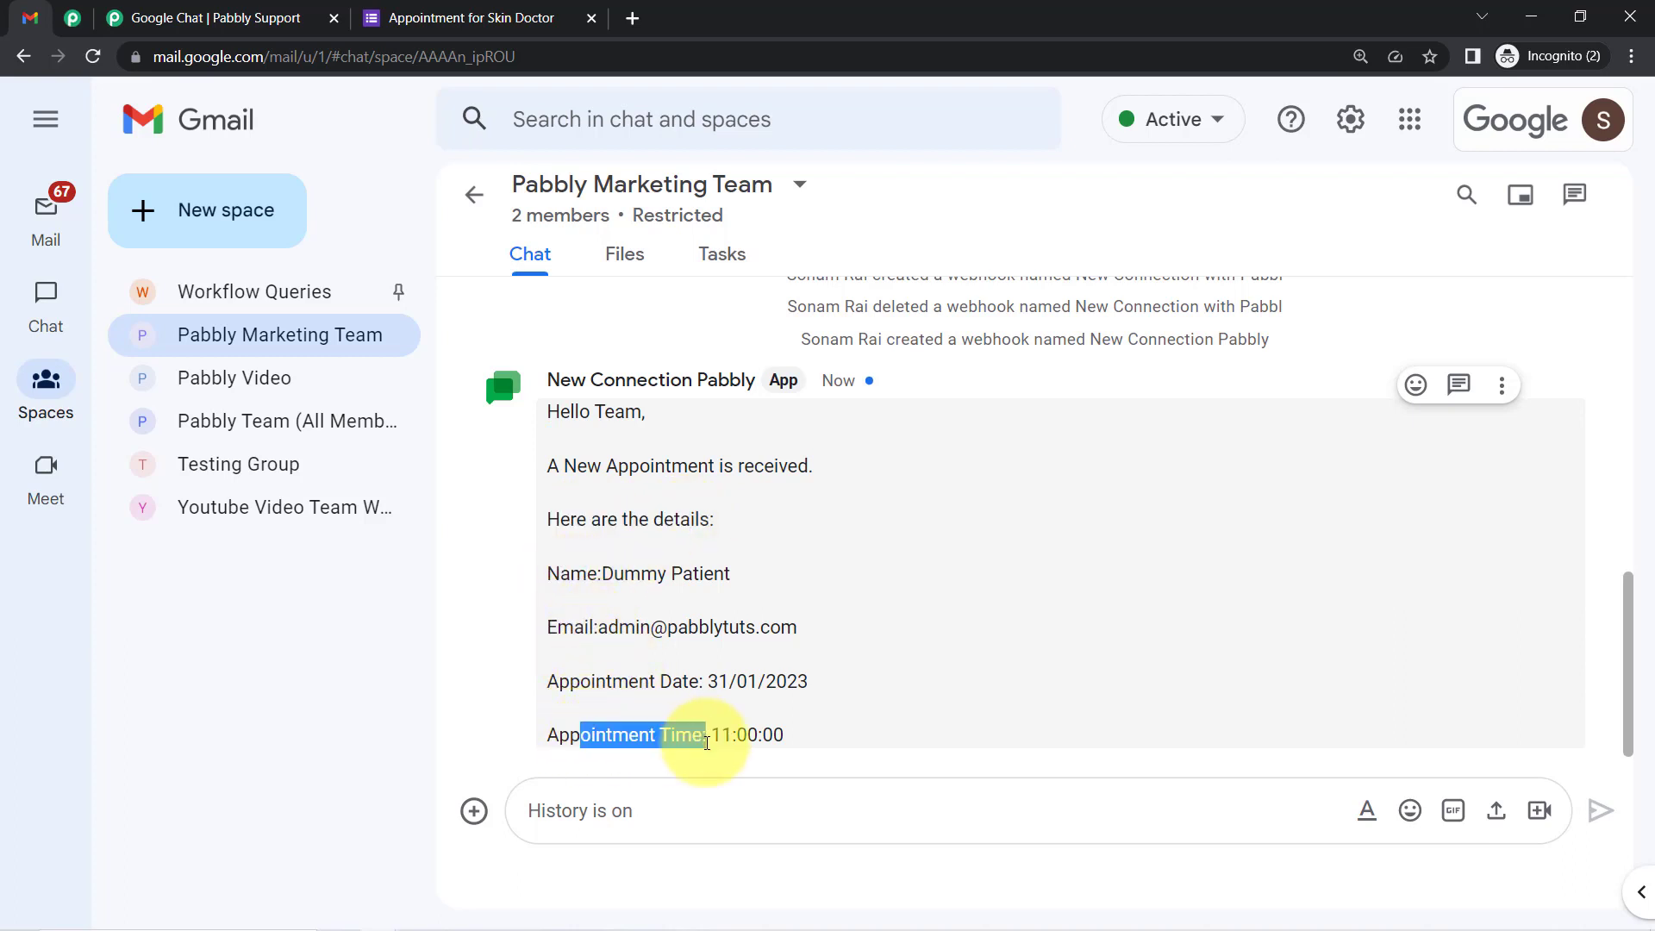
left_click(576, 487)
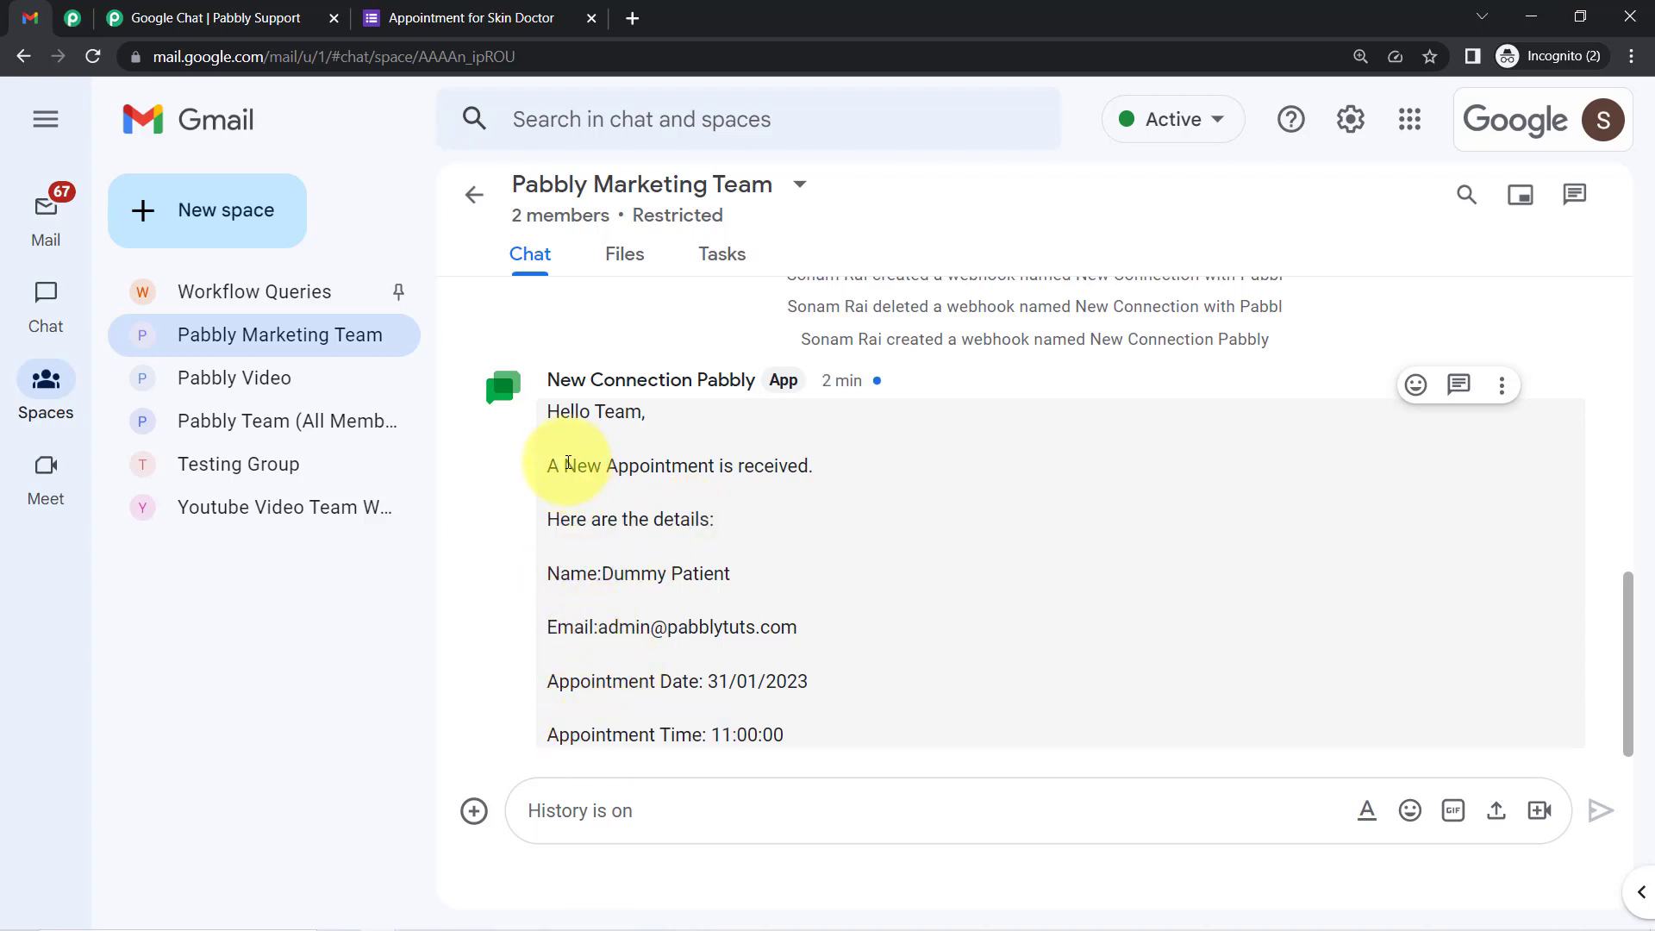
Step: Back in Pabbly Connect, review the Google Chat Create Message action's webhook and mapped message fields, then collapse the action
left_click(72, 18)
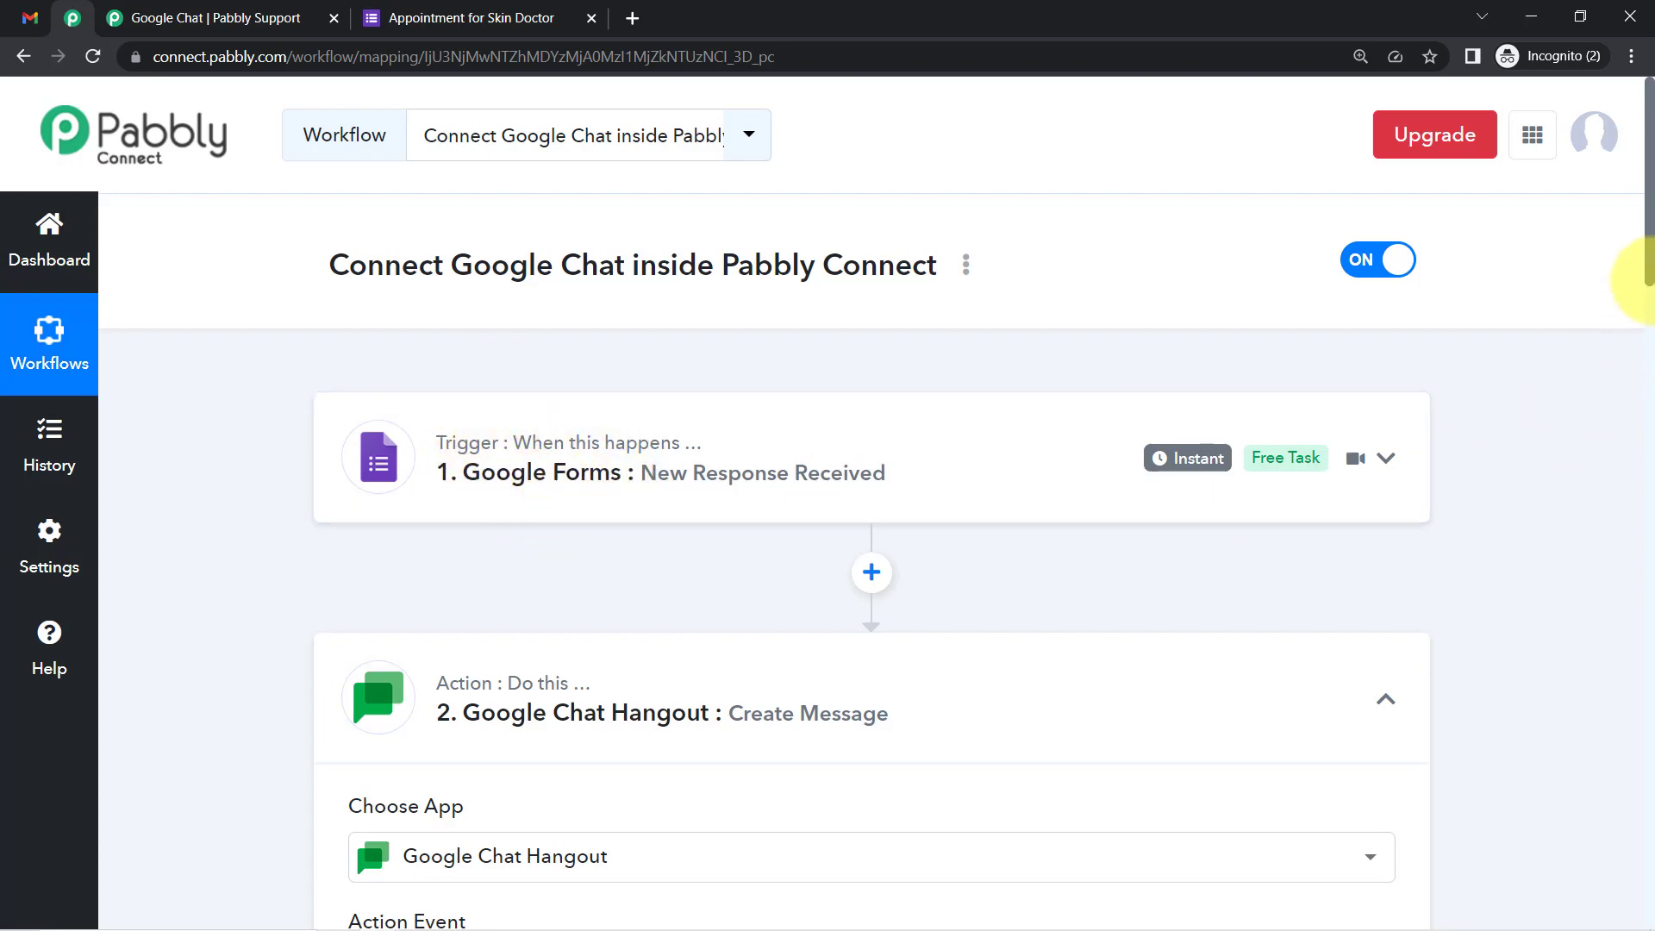
left_click_drag(1648, 259, 1647, 390)
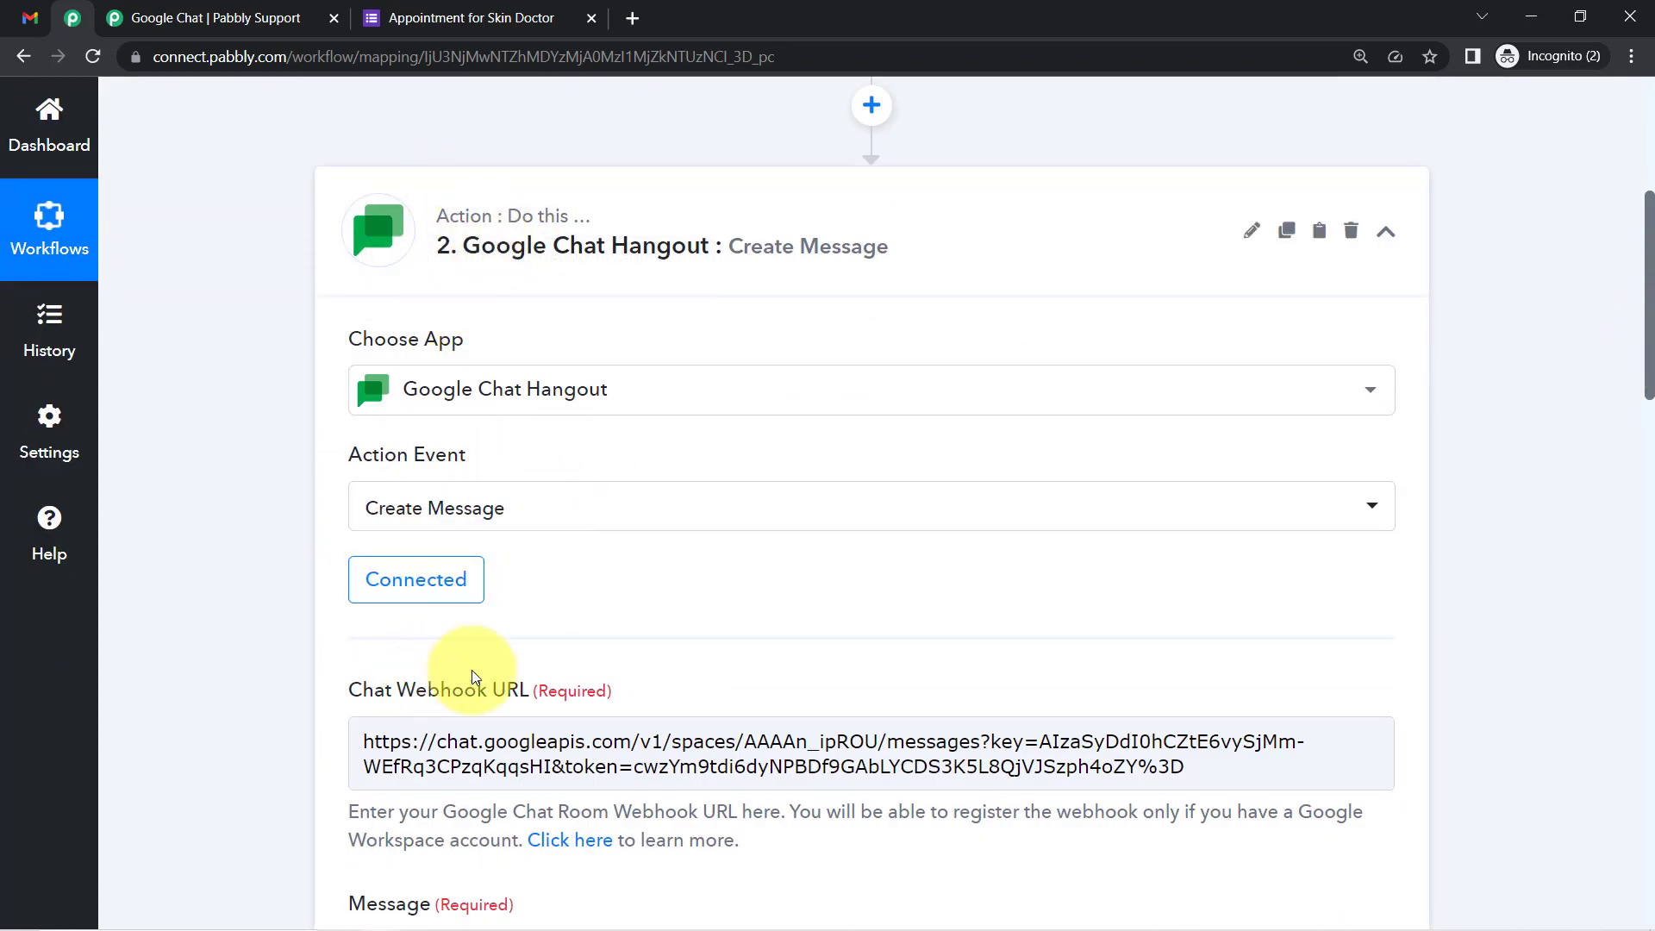
left_click_drag(1649, 345, 1649, 536)
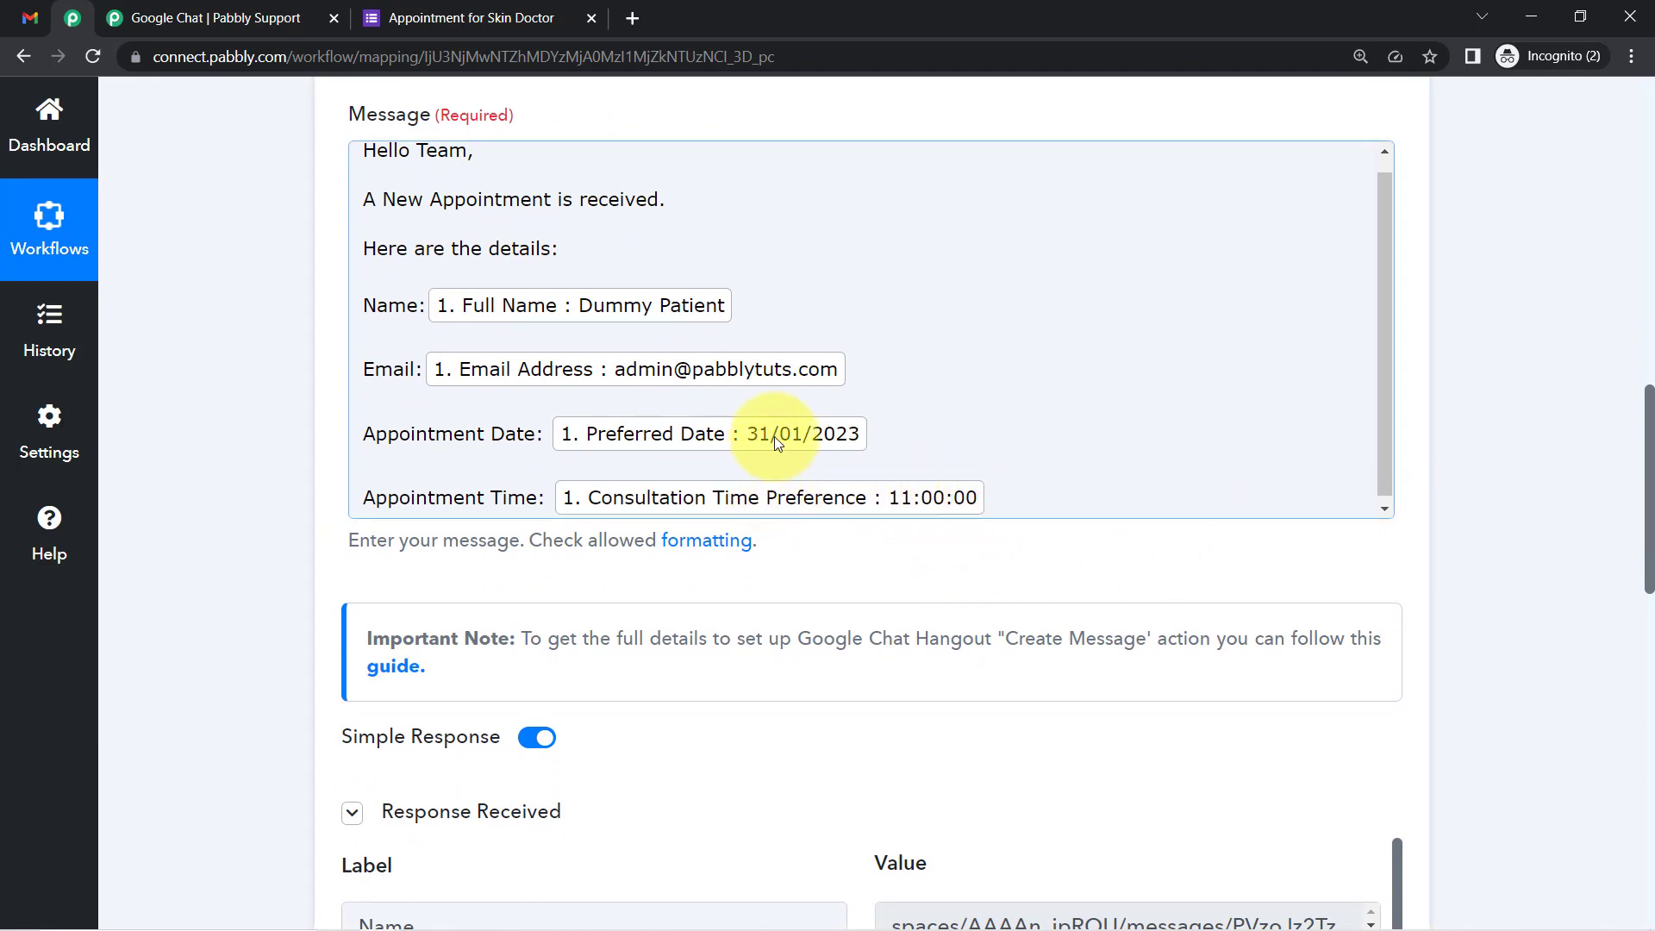
left_click_drag(1641, 487, 1648, 120)
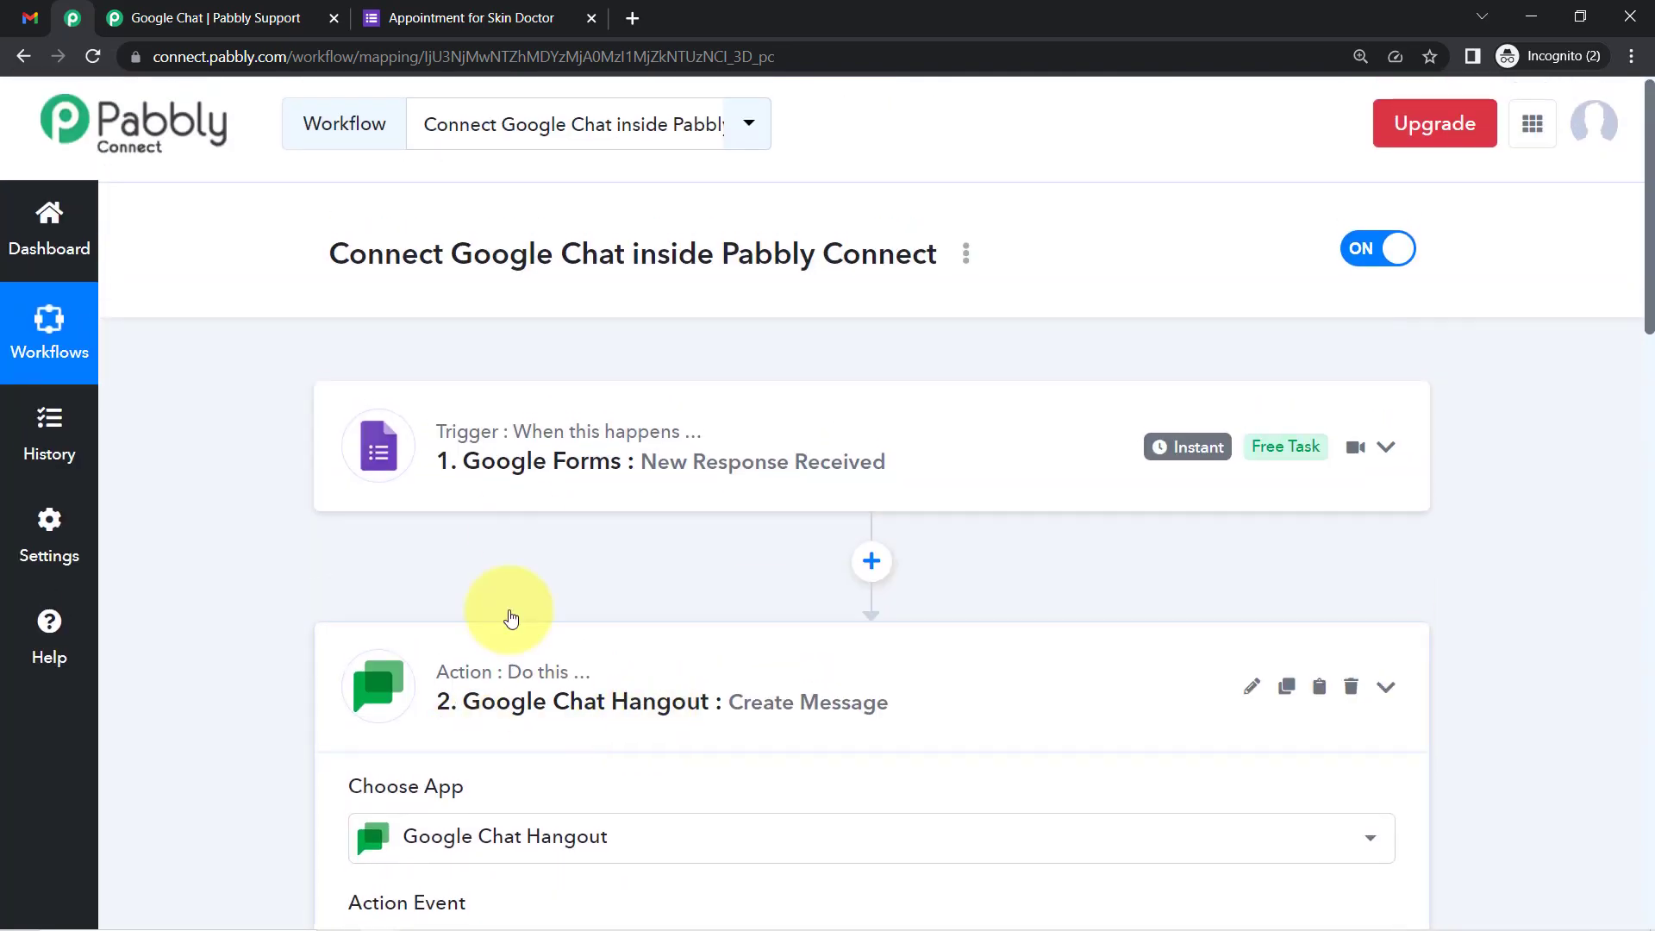
left_click(517, 657)
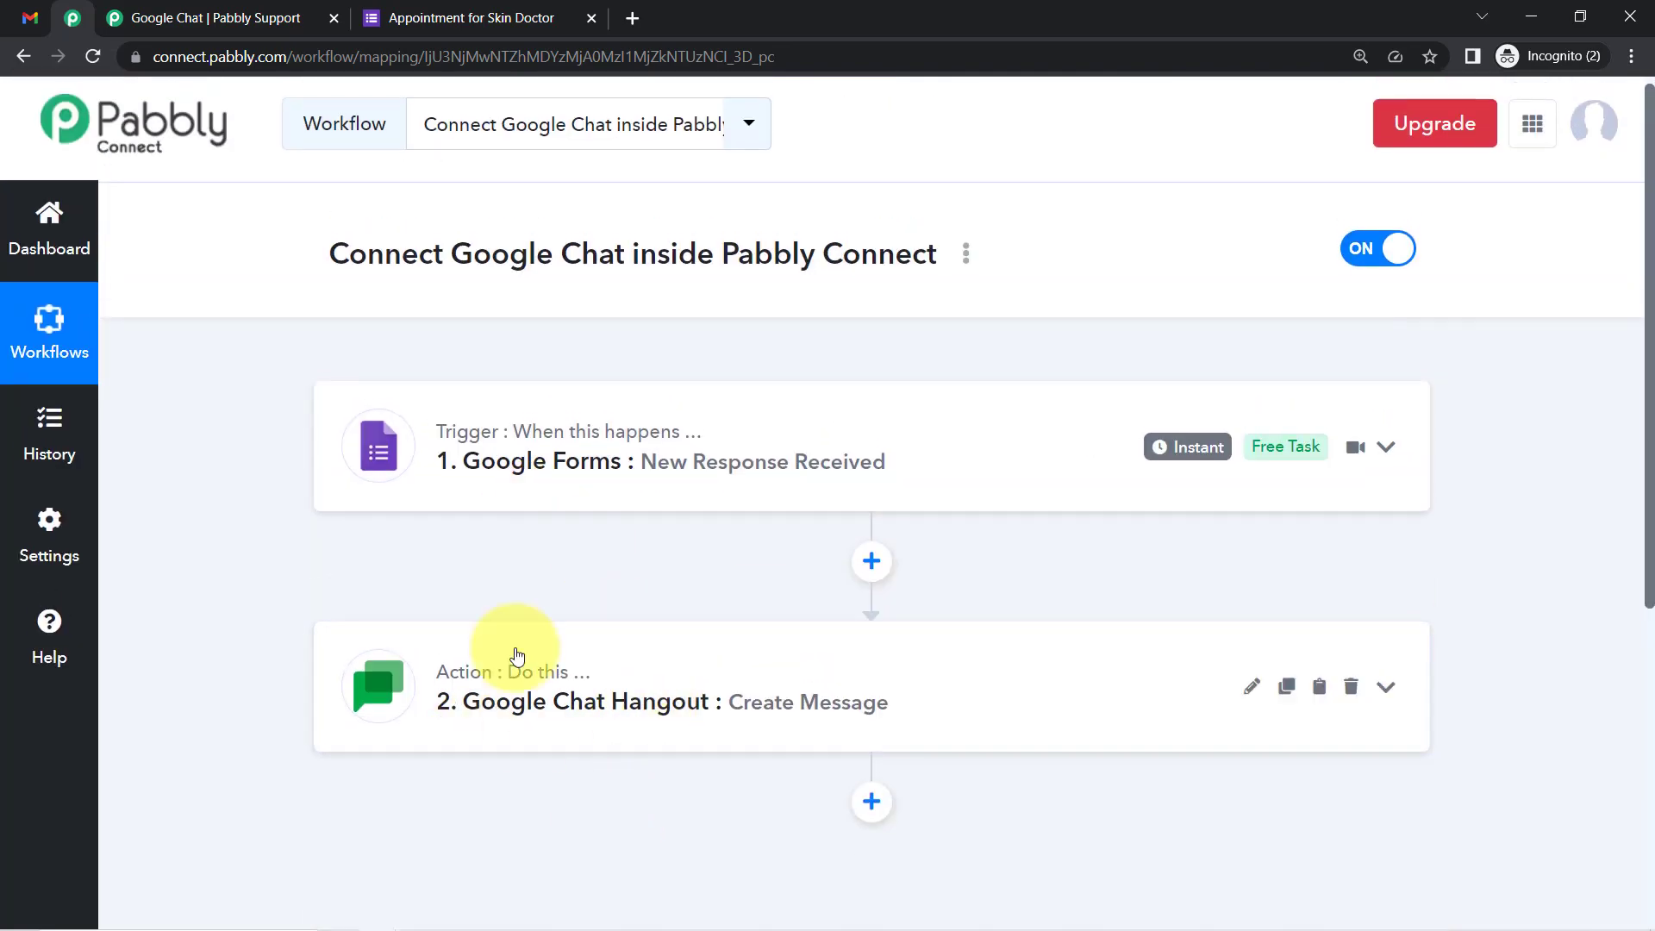
Step: Open the sharing options for the Connect Google Chat inside Pabbly Connect workflow, copy its share link and close the dialog
left_click(967, 253)
left_click(819, 394)
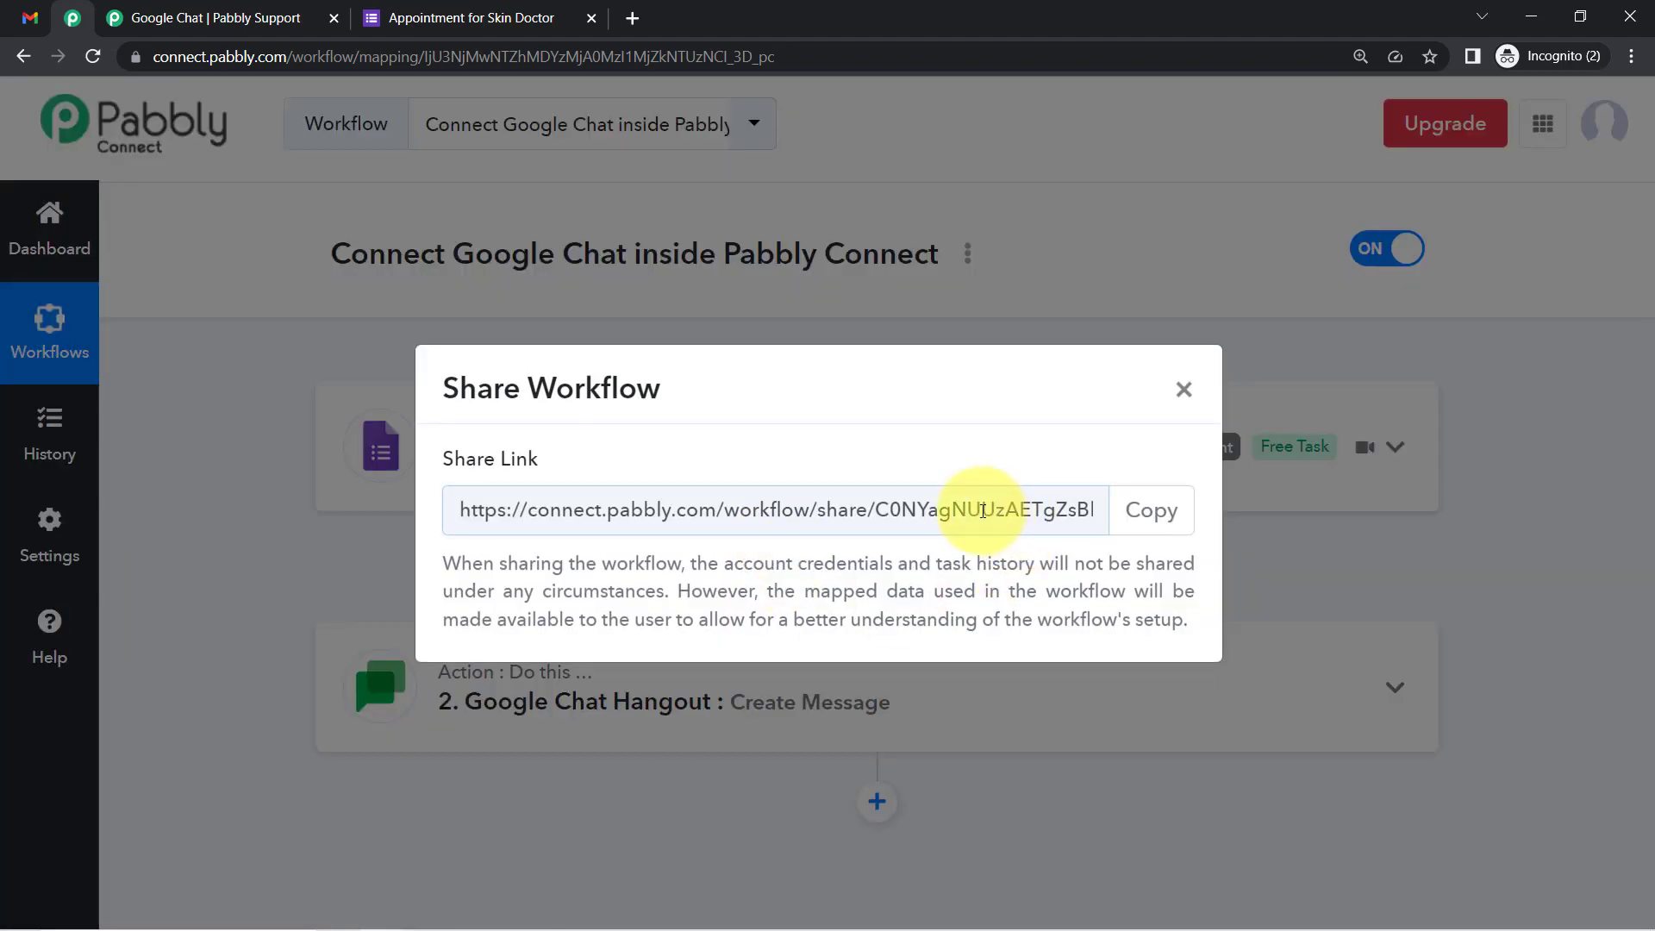
left_click(982, 510)
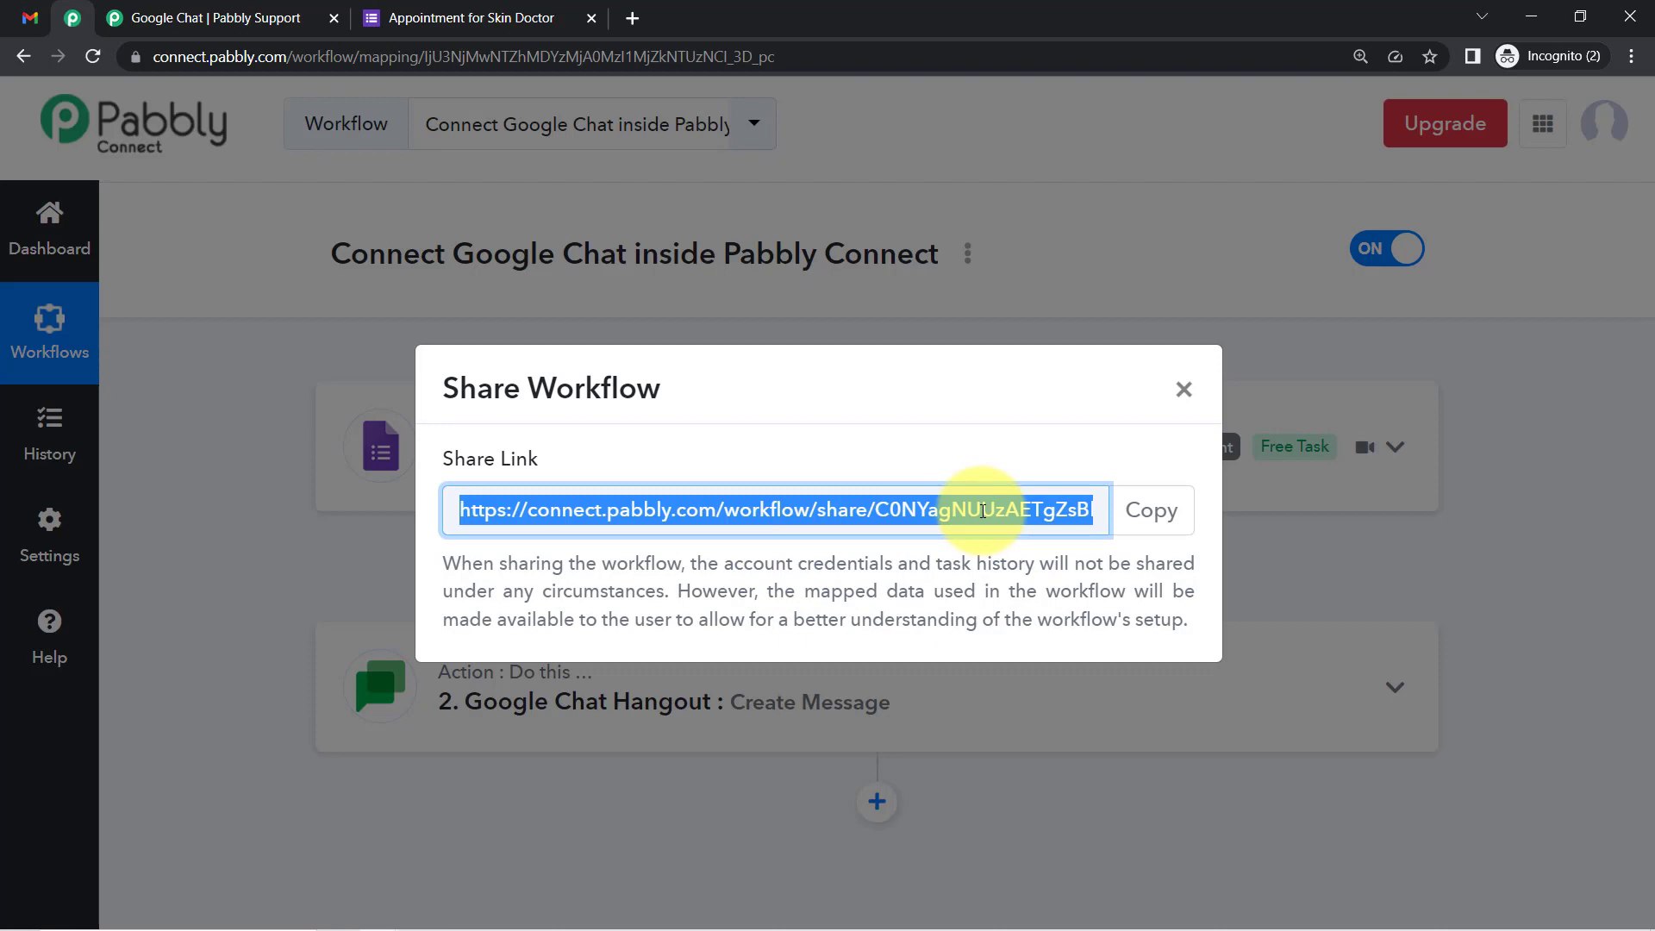
left_click(1155, 512)
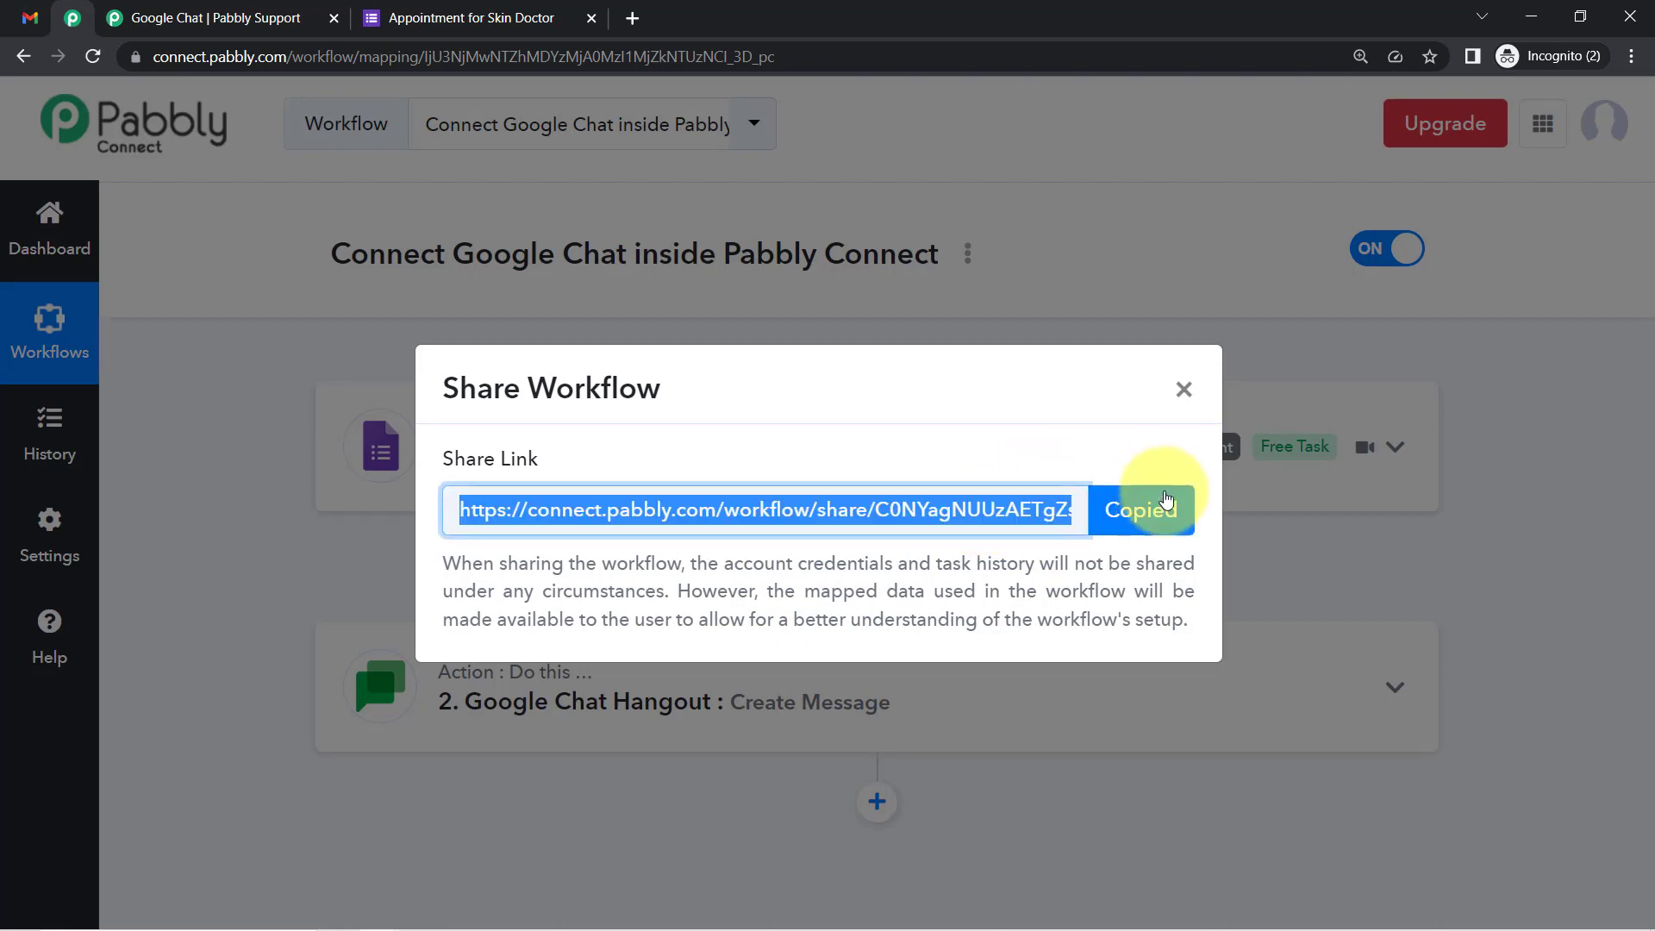
left_click(1185, 391)
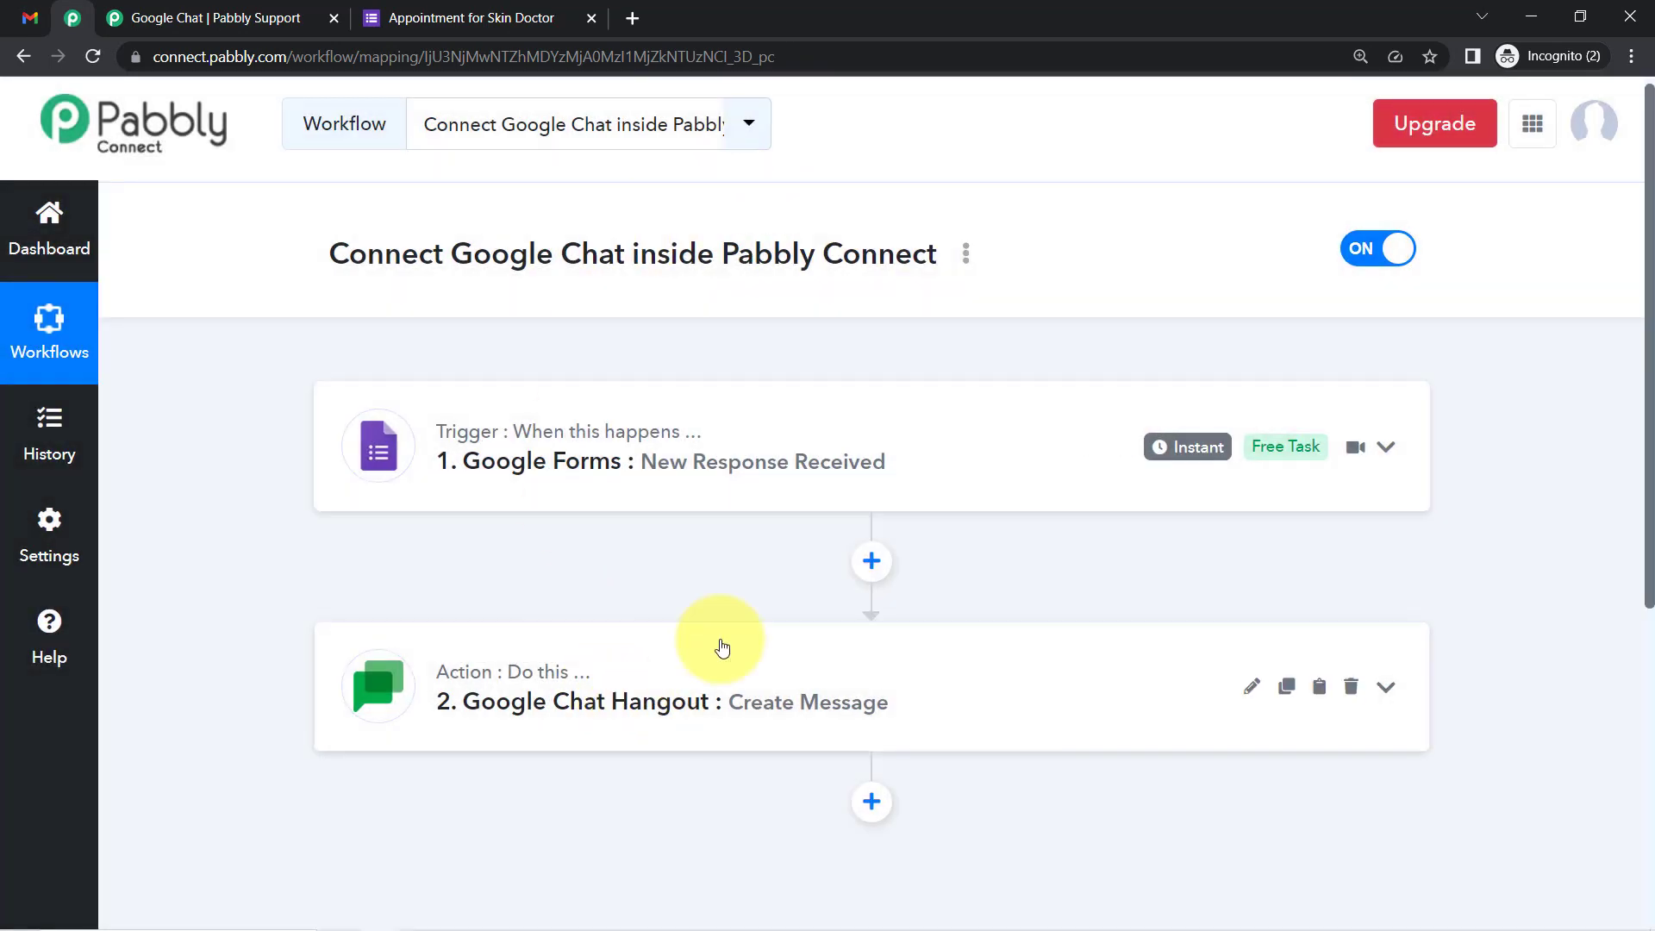